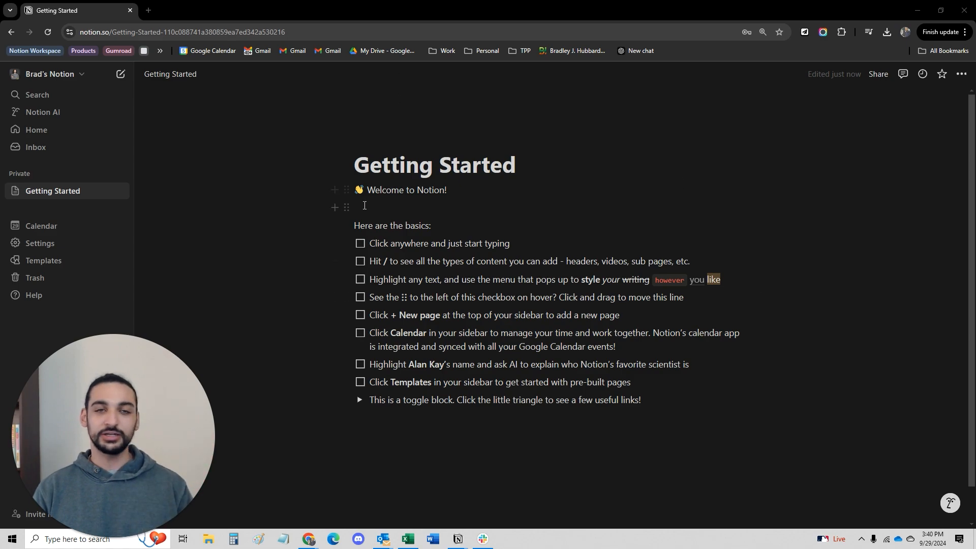
# View the workspace's Home page and go back to the Getting Started page.
pyautogui.click(57, 131)
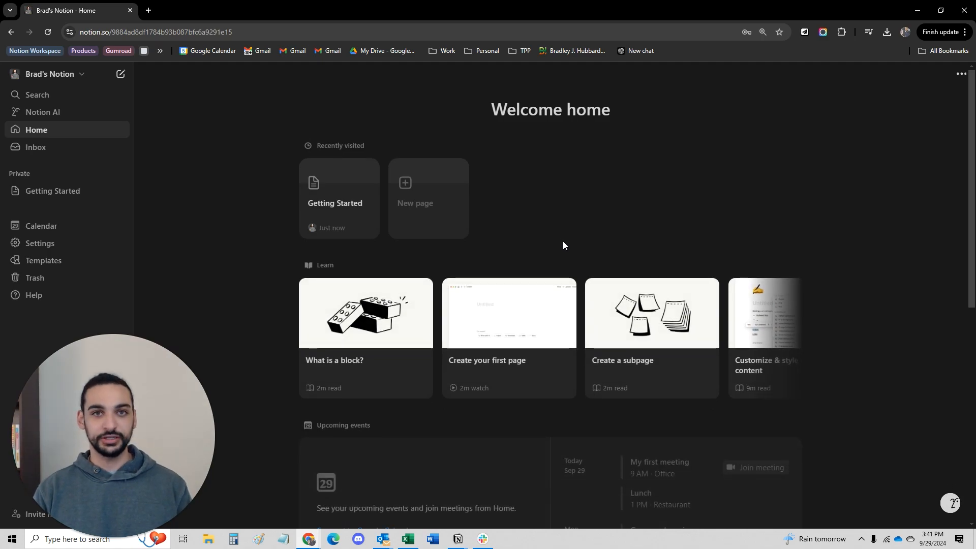
pyautogui.click(81, 190)
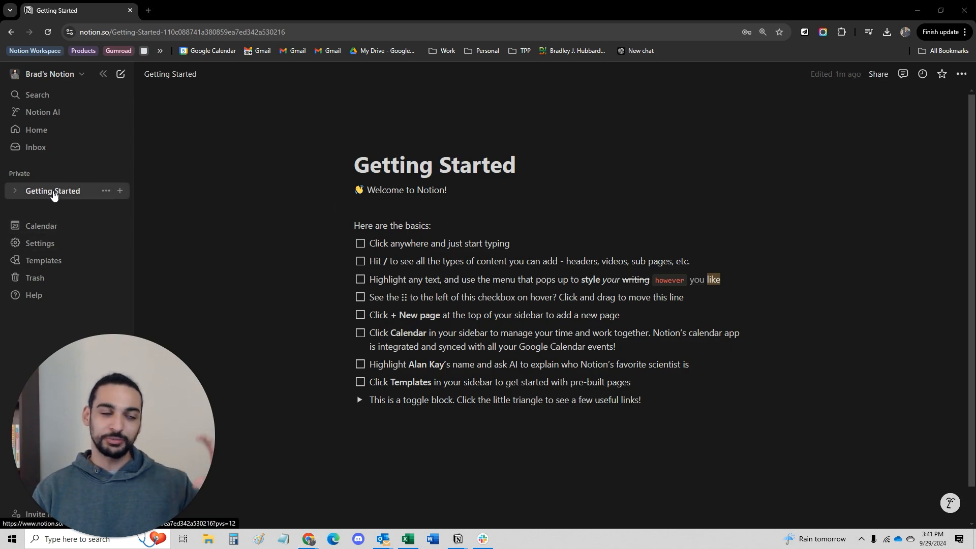
# Create a standalone private page, outside Getting Started, and title it "New Page".
pyautogui.click(120, 191)
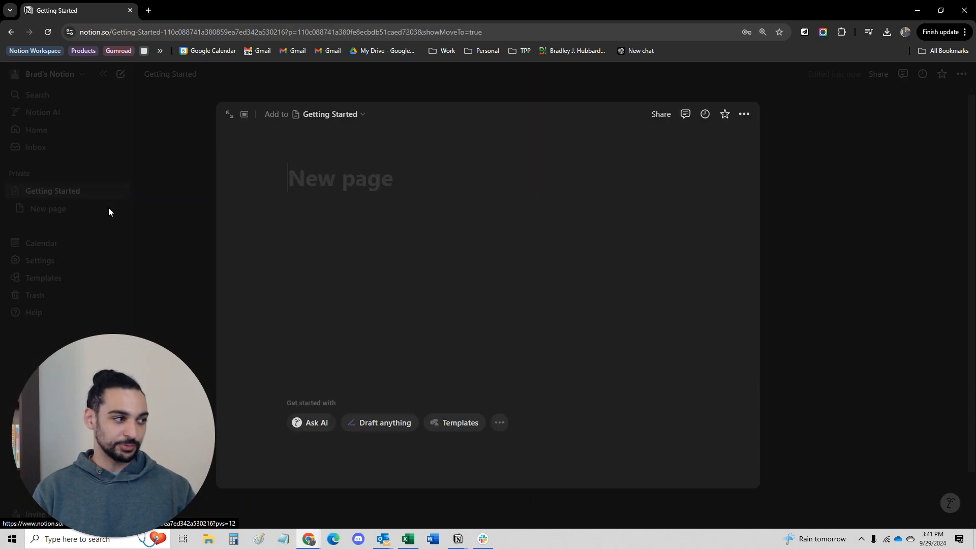
pyautogui.click(72, 210)
pyautogui.click(121, 74)
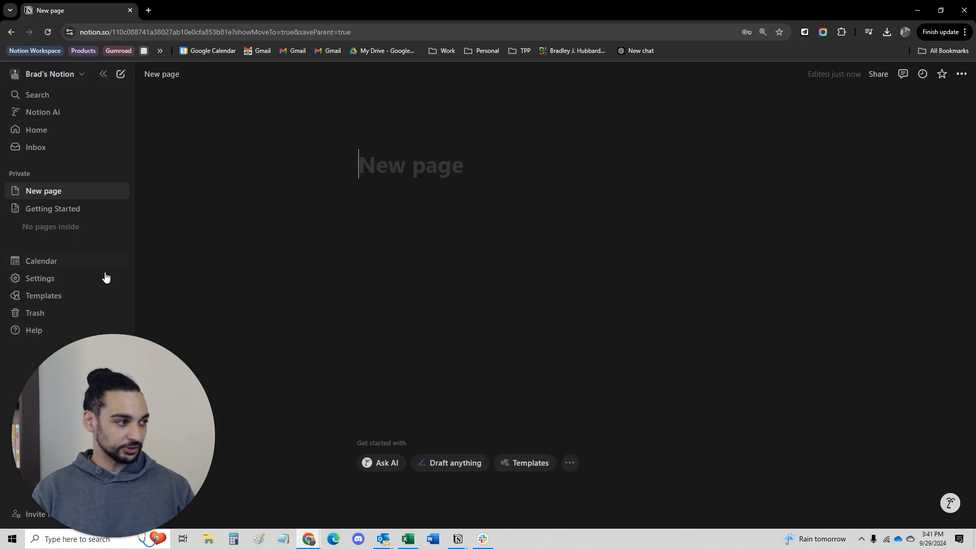
pyautogui.write('nEW pAGE')
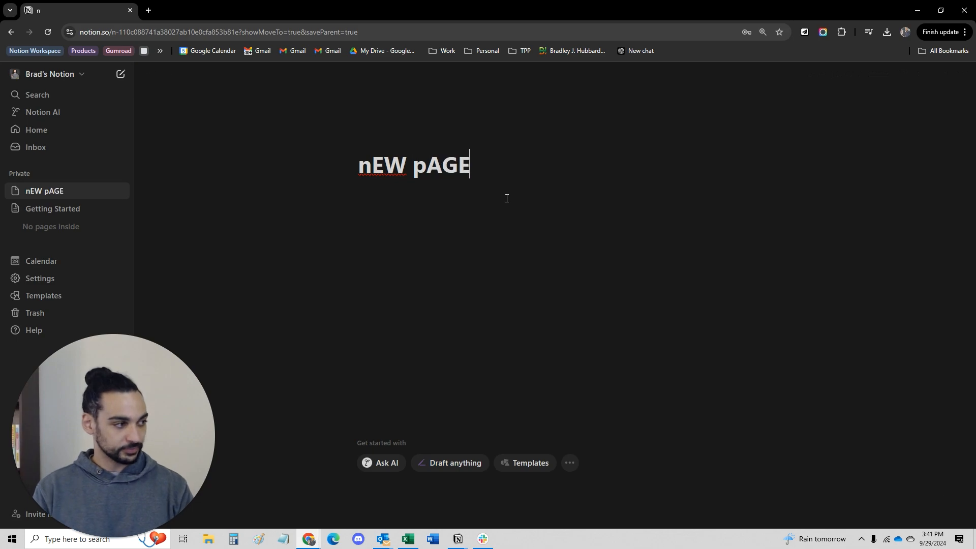
pyautogui.hotkey('ctrl', 'a')
pyautogui.write('New Page')
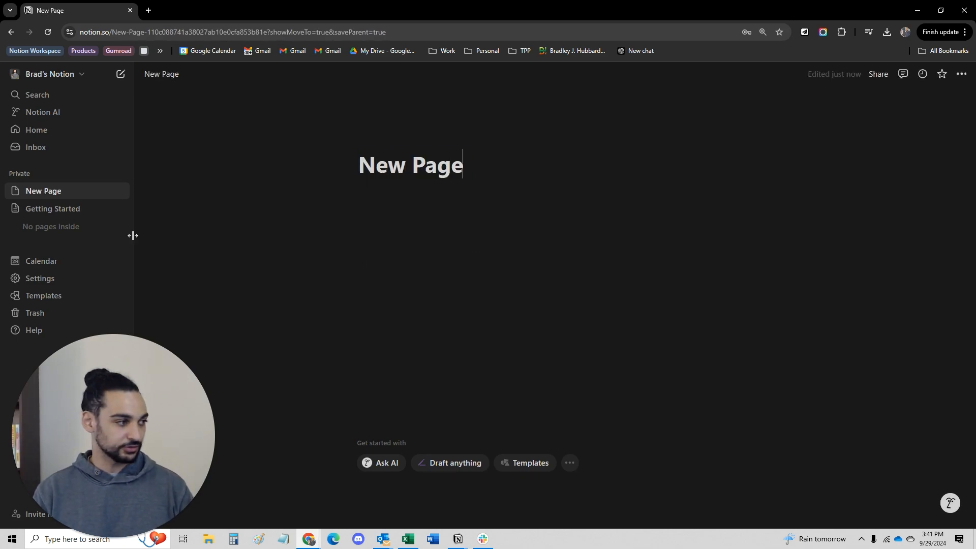
# Try the Small text and Full width options on New Page, and switch both back off.
pyautogui.click(962, 76)
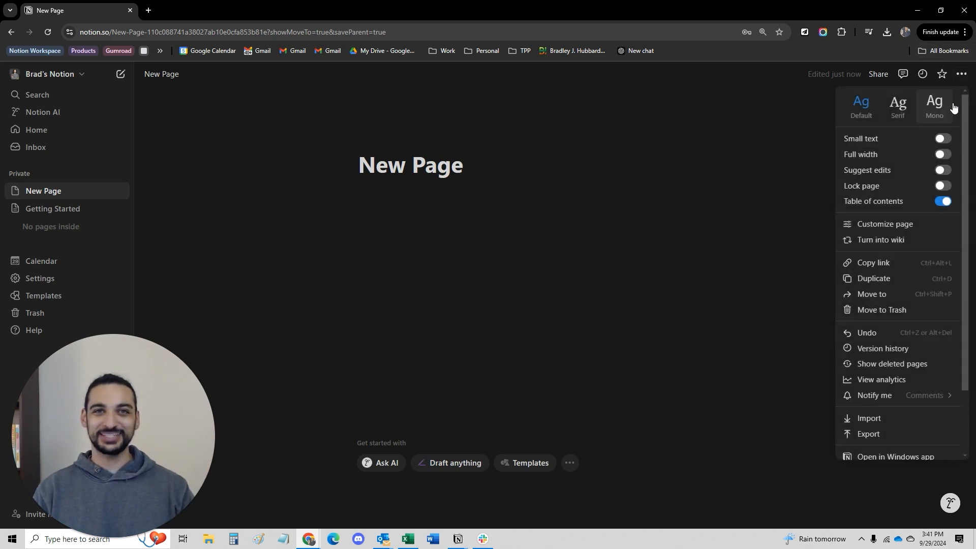
pyautogui.click(941, 138)
pyautogui.click(942, 140)
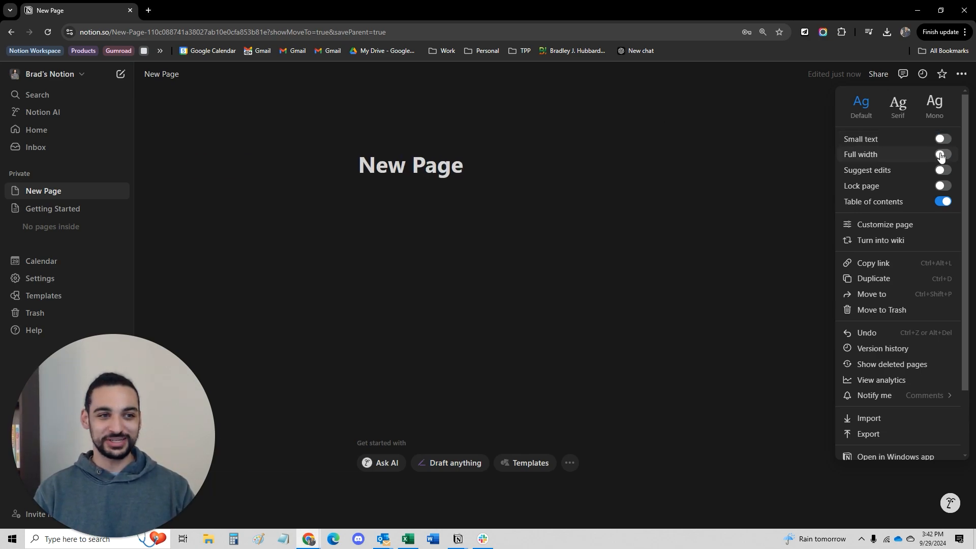
pyautogui.click(940, 155)
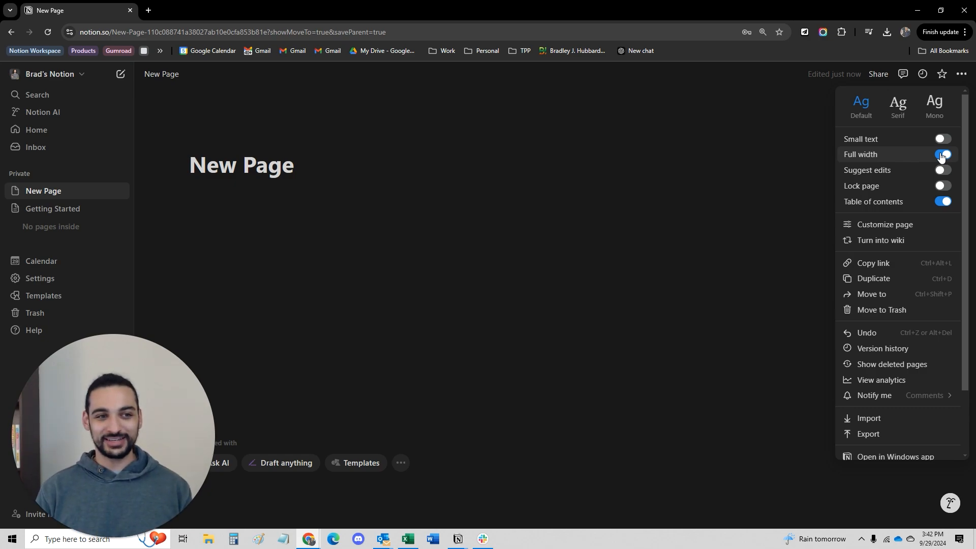
pyautogui.click(941, 155)
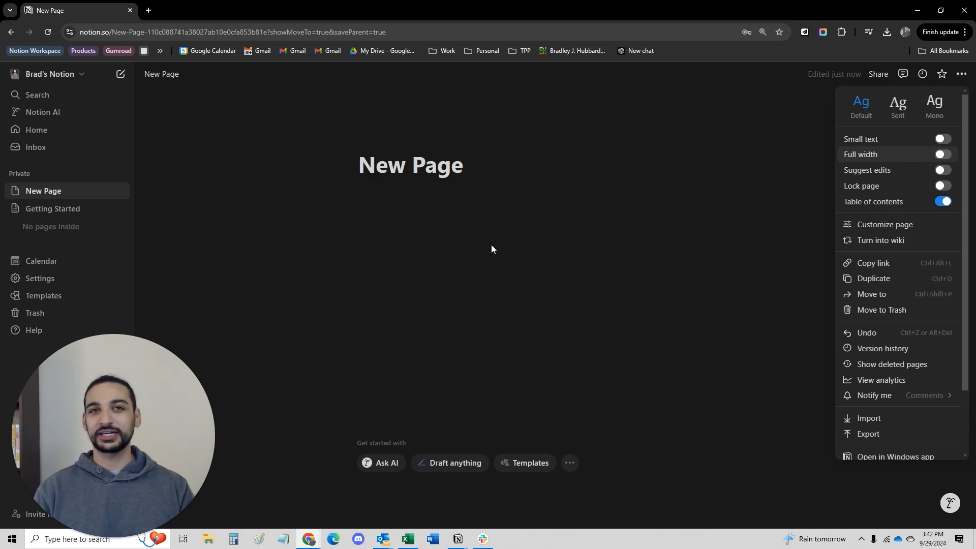
pyautogui.click(436, 285)
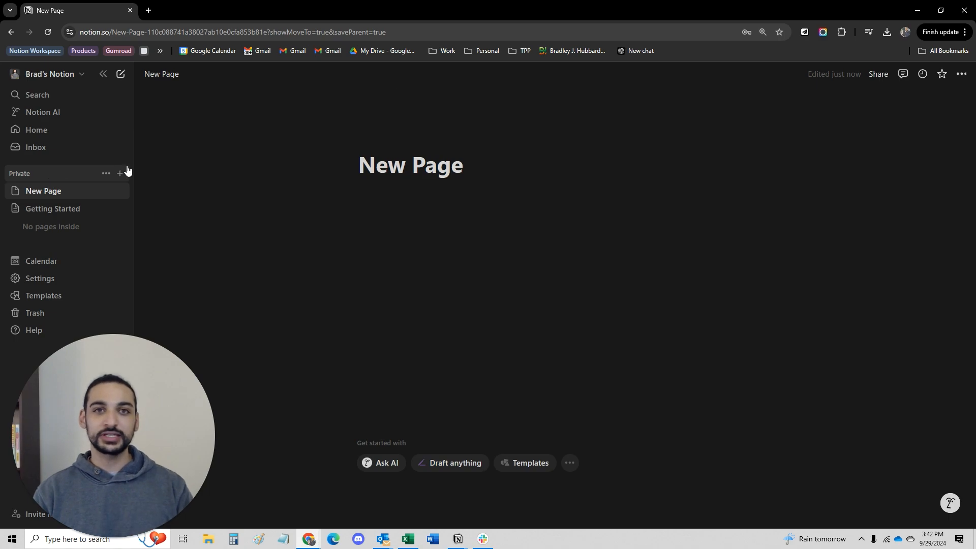
# Look at New Page's sharing options and close them without inviting anyone.
pyautogui.click(878, 75)
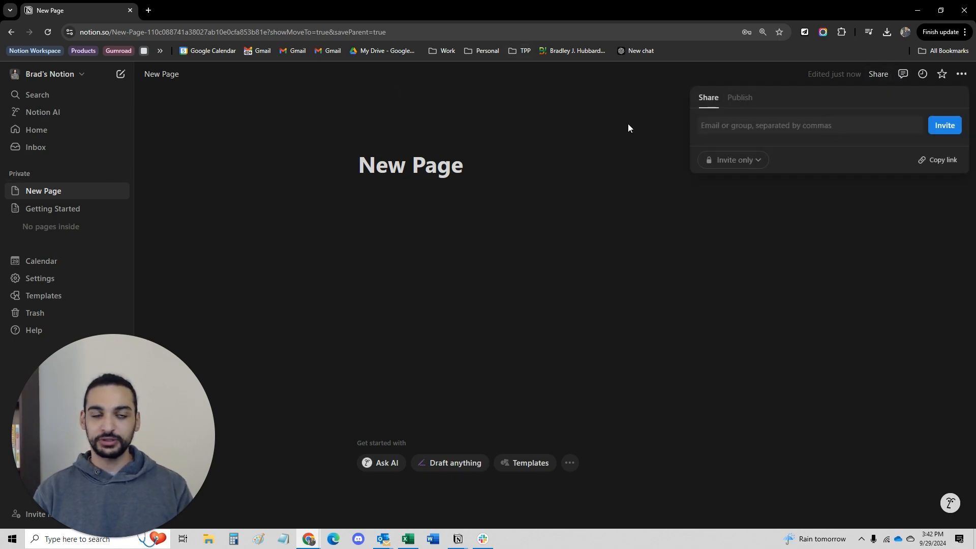
pyautogui.click(605, 136)
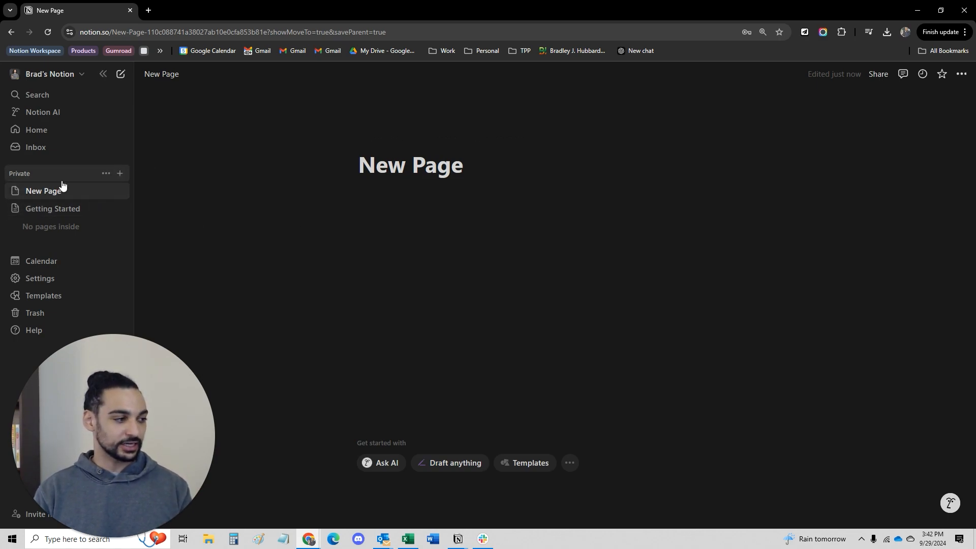
# Add both New Page and the Getting Started page to the favorites.
pyautogui.click(942, 73)
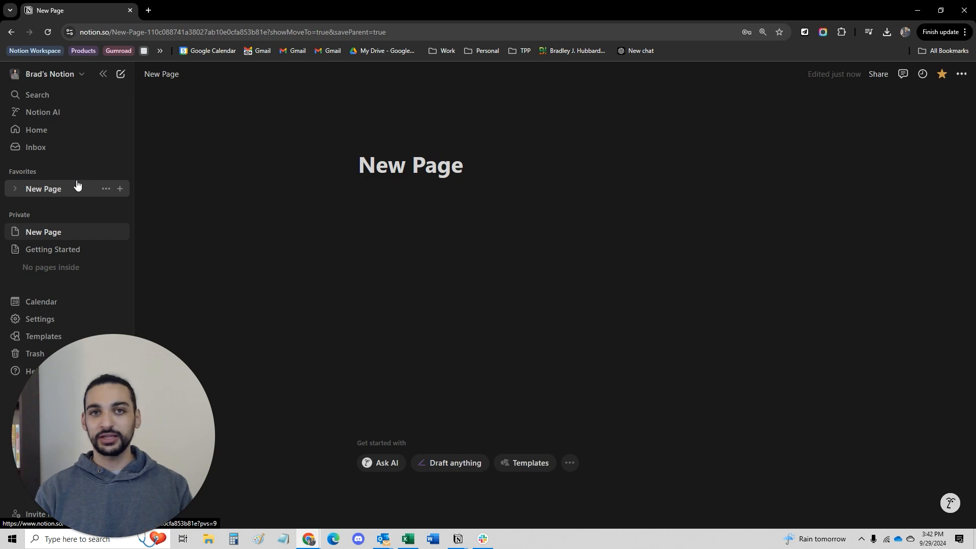
pyautogui.click(83, 250)
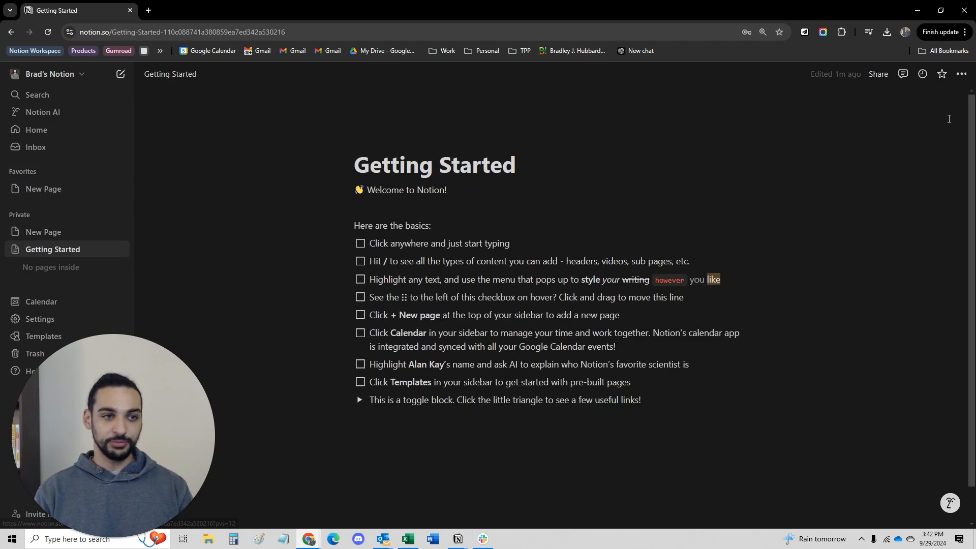
pyautogui.click(944, 72)
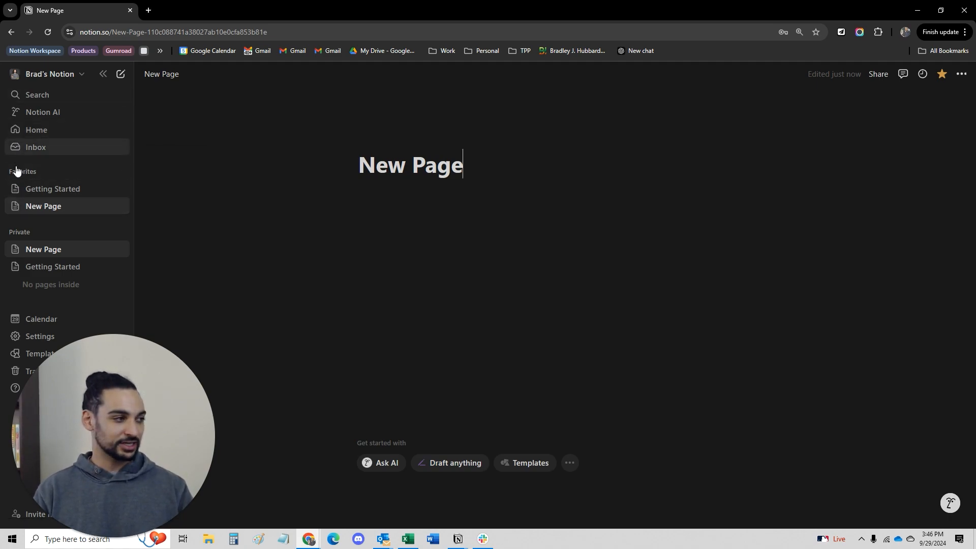
# Expand New Page among the favorites, add a divider under its title, and embed a sub-page titled "Subpage" below.
pyautogui.click(15, 206)
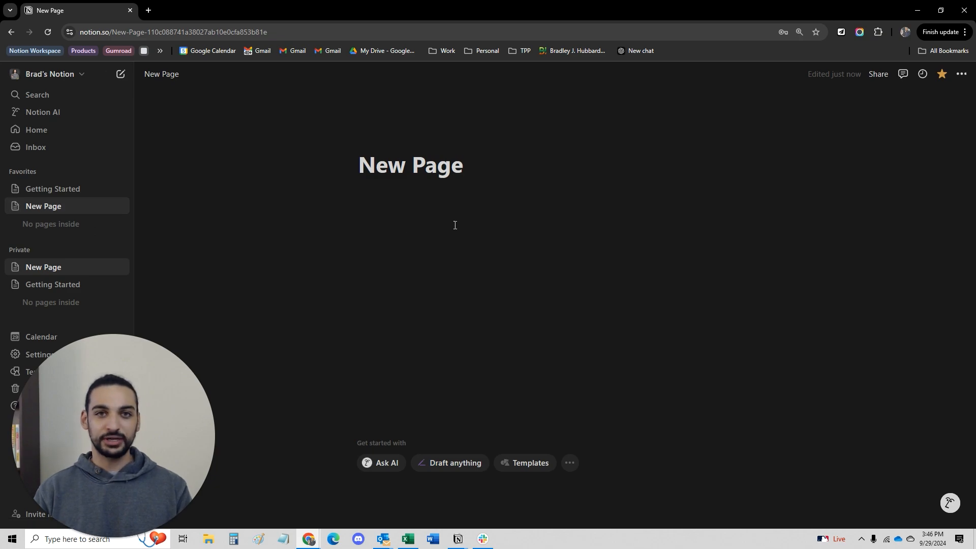
pyautogui.press('Return')
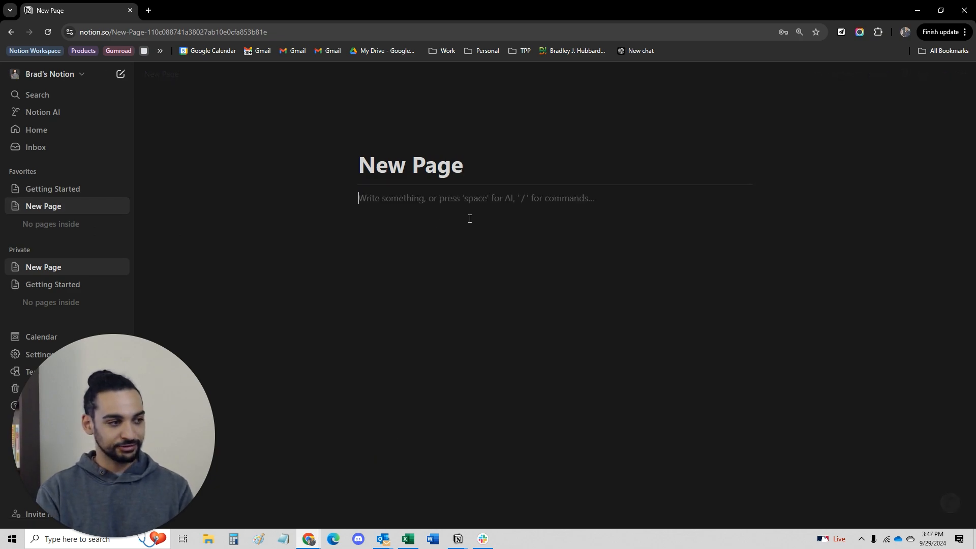
pyautogui.write('/page')
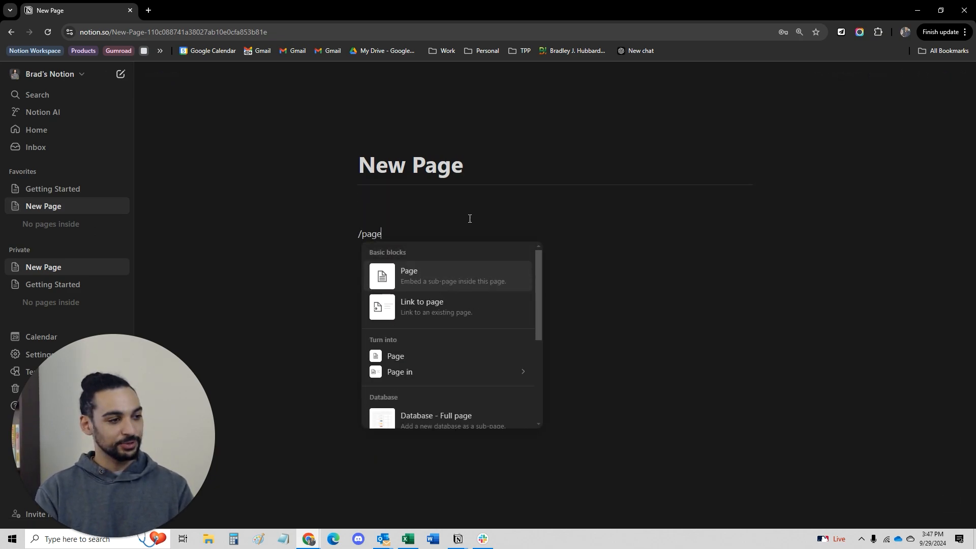
pyautogui.press('Return')
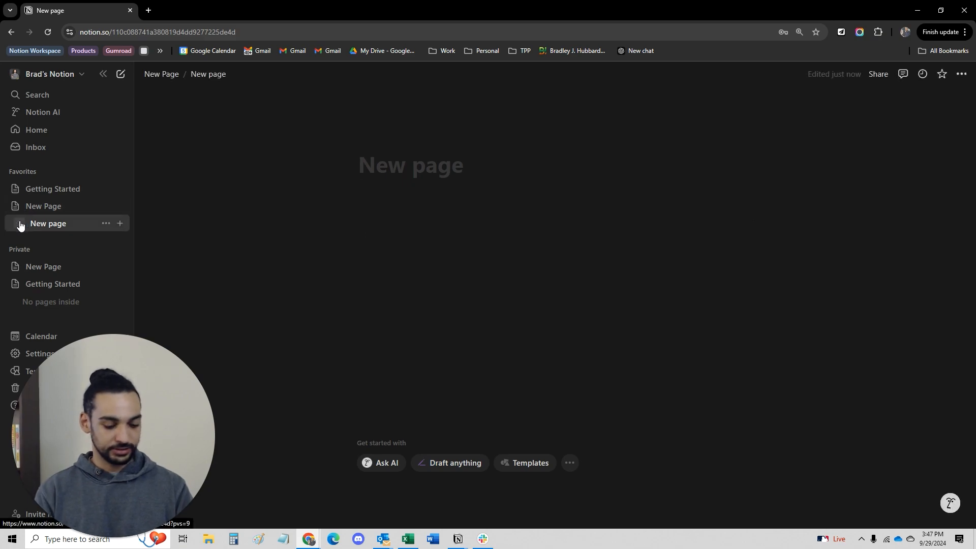
pyautogui.write('Subpage')
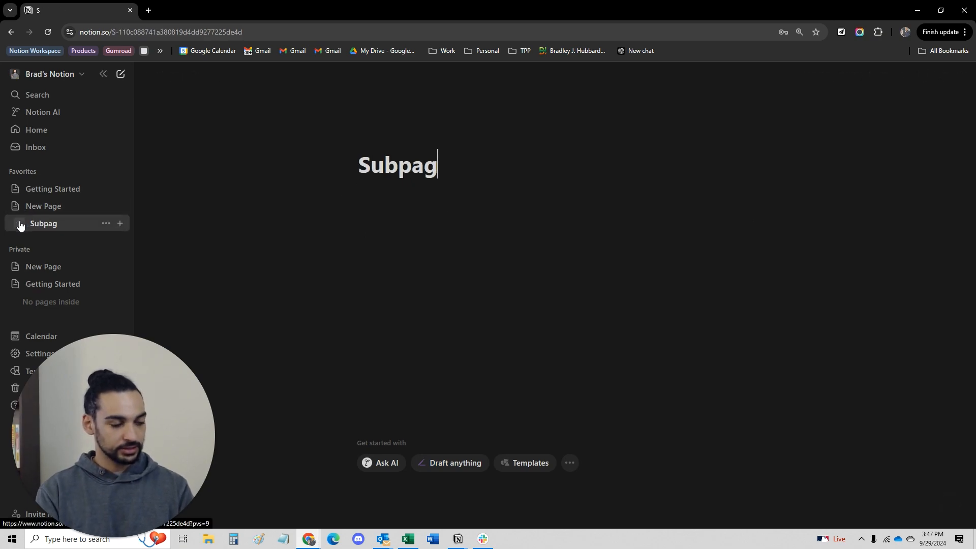
# Go back to New Page, expand and open Subpage, and insert a divider under its title.
pyautogui.click(43, 207)
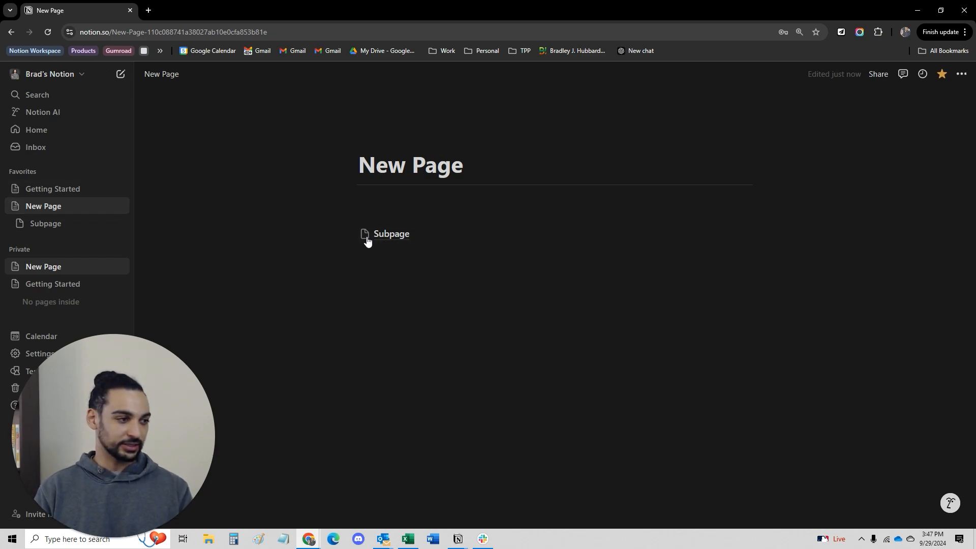
pyautogui.click(22, 228)
pyautogui.click(52, 224)
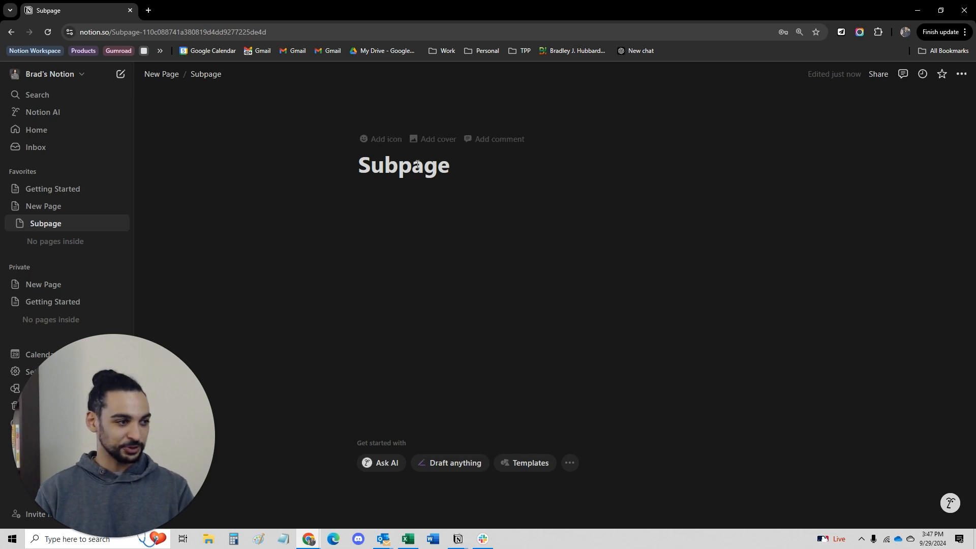
pyautogui.click(432, 200)
pyautogui.write('---')
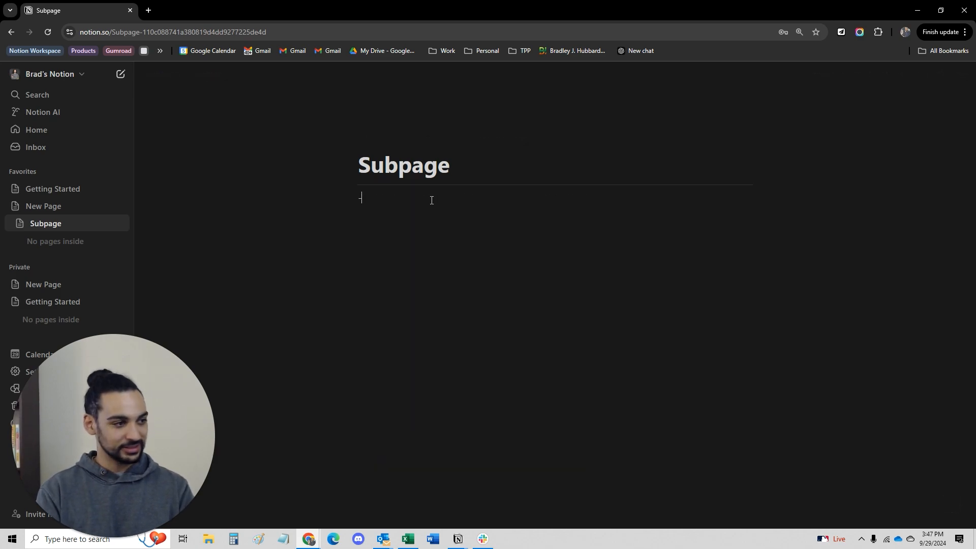
# Embed a sub-page inside Subpage, below the divider, and title it "Subsubpage".
pyautogui.write('/sub')
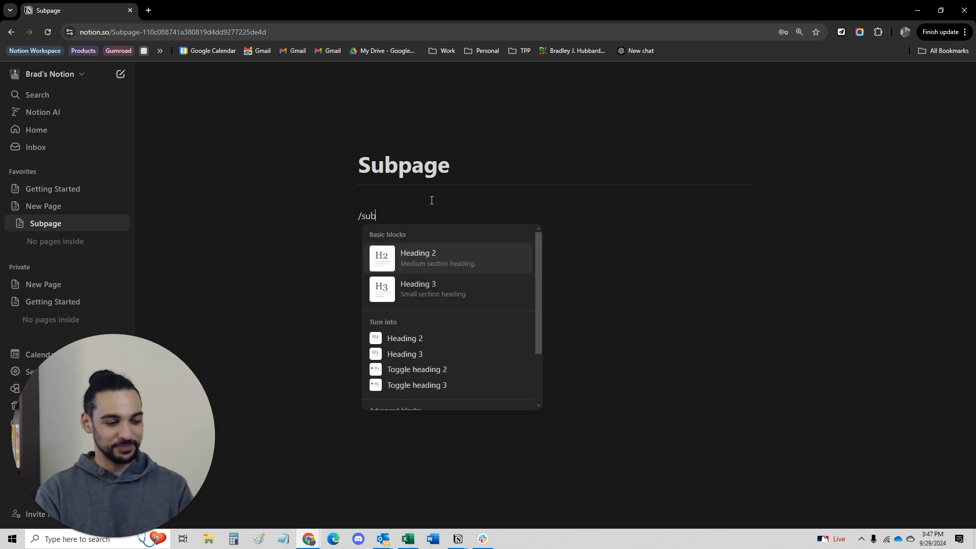
pyautogui.press('BackSpace')
pyautogui.press('BackSpace')
pyautogui.press('BackSpace')
pyautogui.write('page')
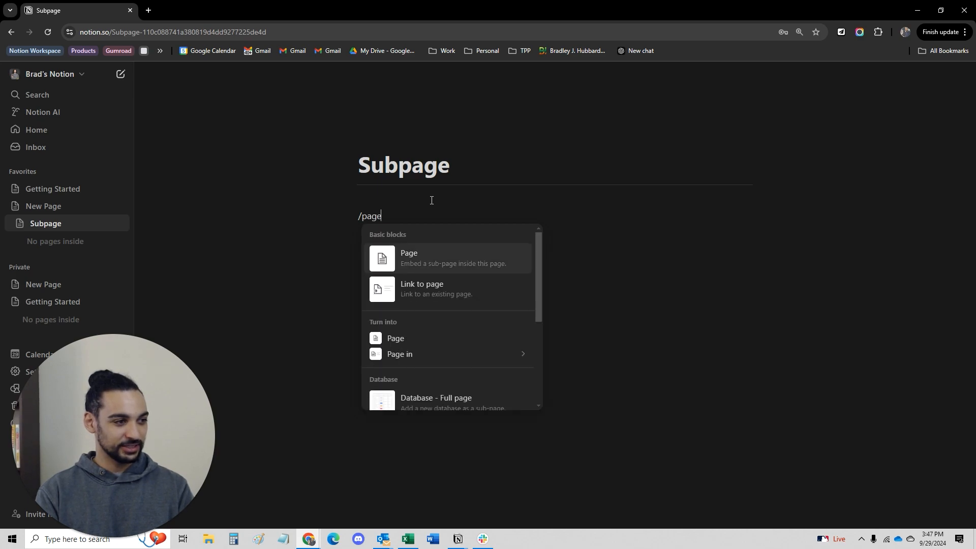
pyautogui.press('Return')
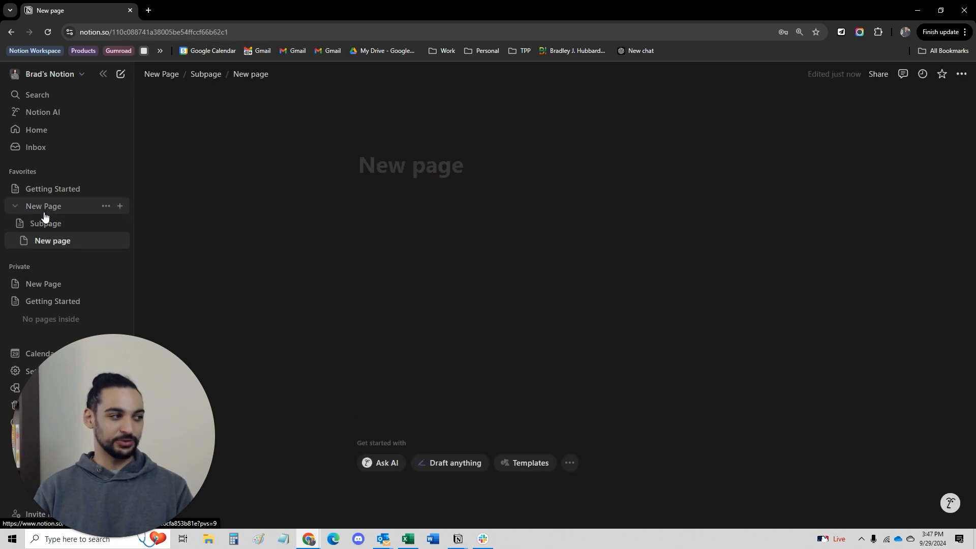
pyautogui.write('subsubpage')
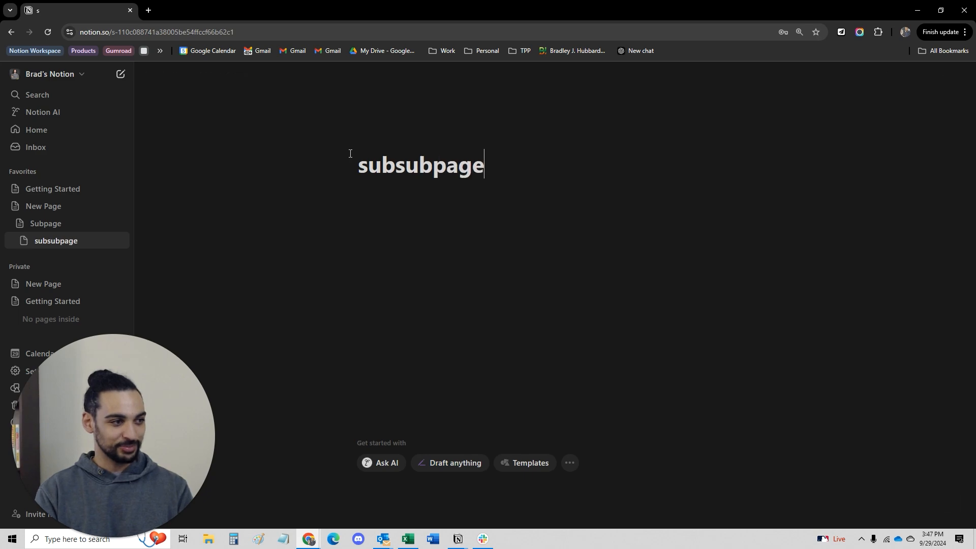
pyautogui.press('Home')
pyautogui.press('Delete')
pyautogui.write('S')
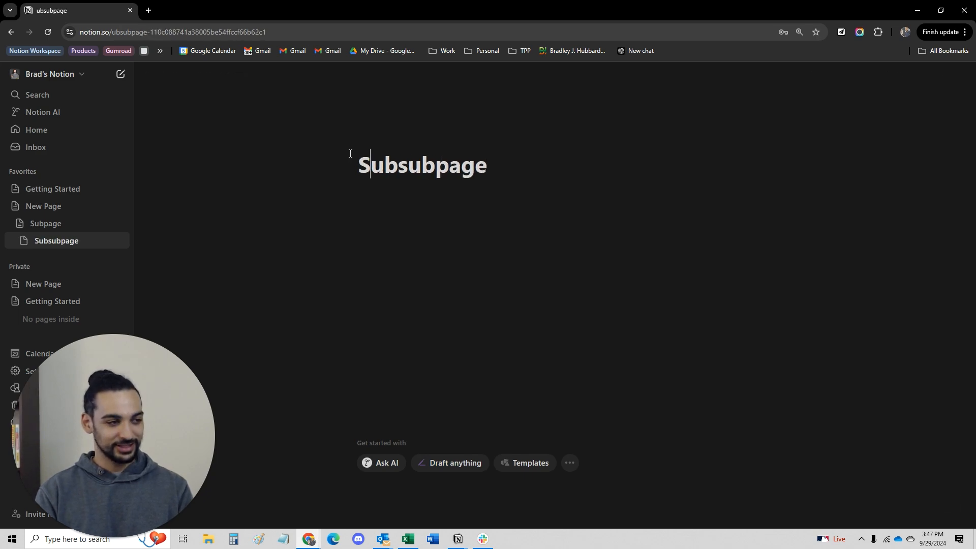
# Return to the favorited New Page and collapse the sidebar.
pyautogui.click(61, 208)
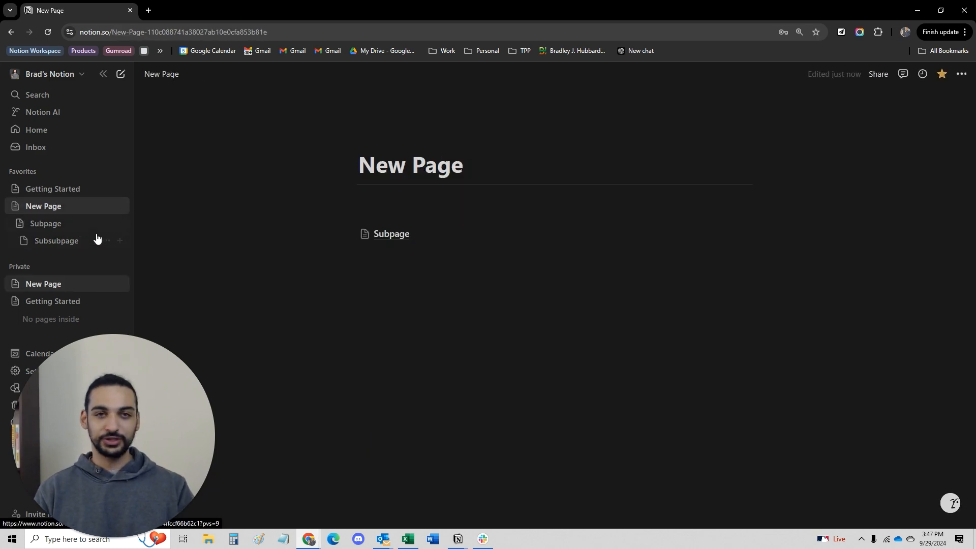
pyautogui.click(102, 76)
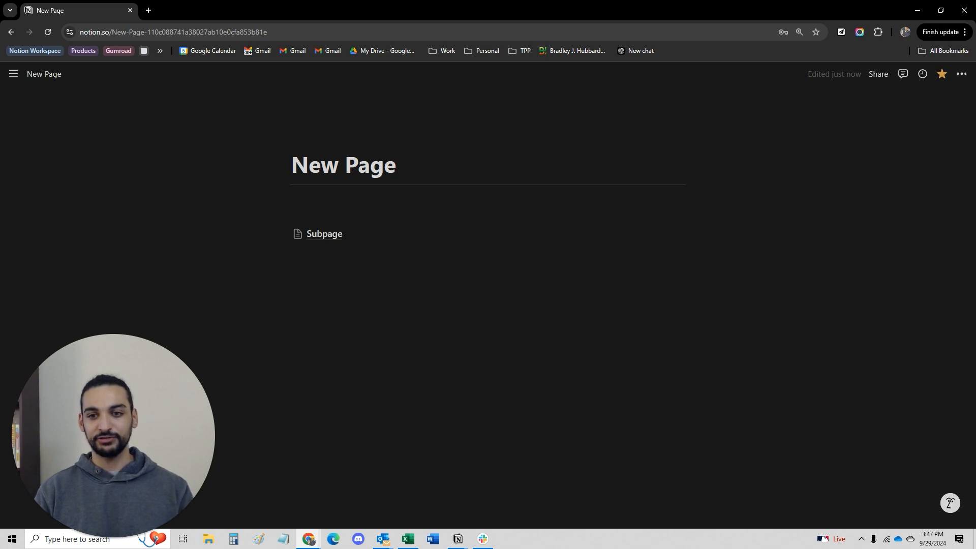
# Remove the empty lines between the divider and the Subpage link on New Page.
pyautogui.rightClick(330, 211)
pyautogui.click(401, 188)
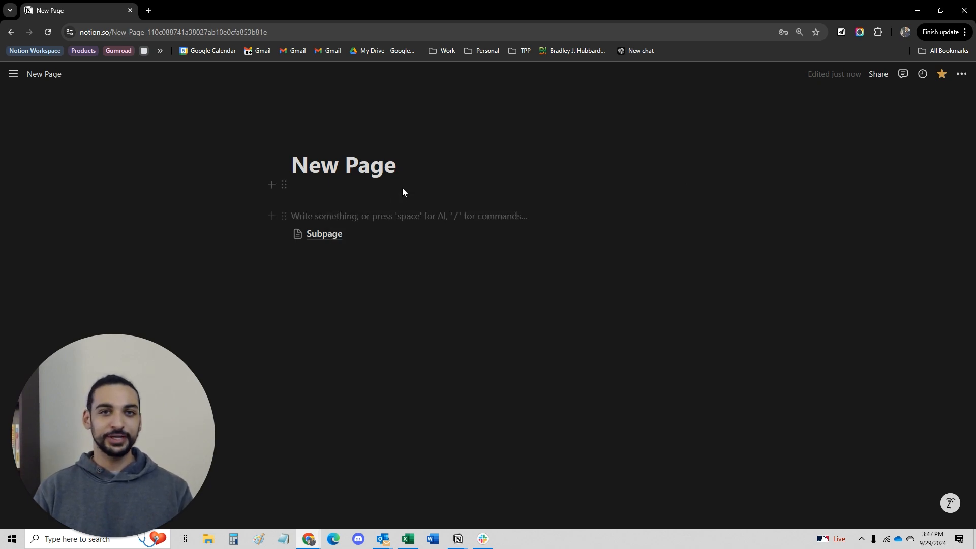
pyautogui.click(402, 187)
pyautogui.click(341, 207)
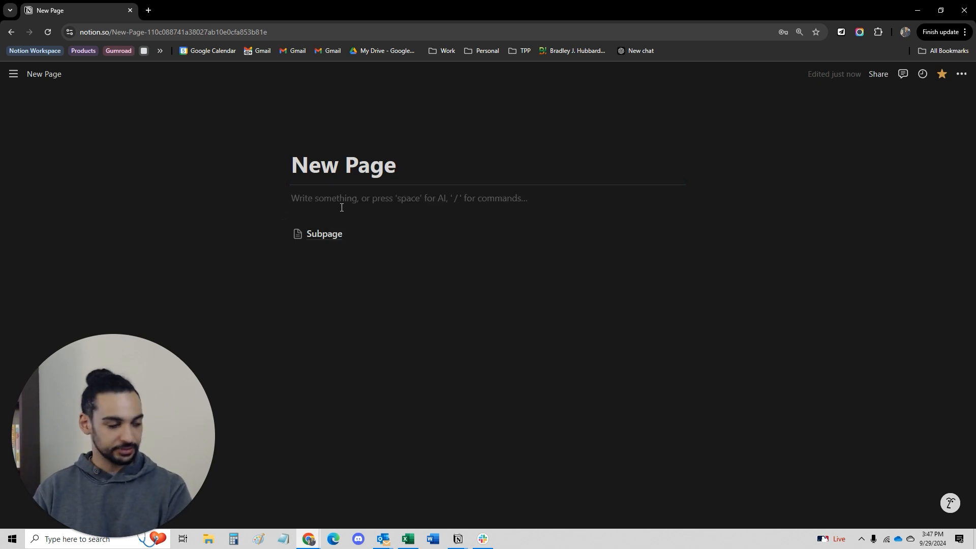
pyautogui.press('Delete')
pyautogui.press('BackSpace')
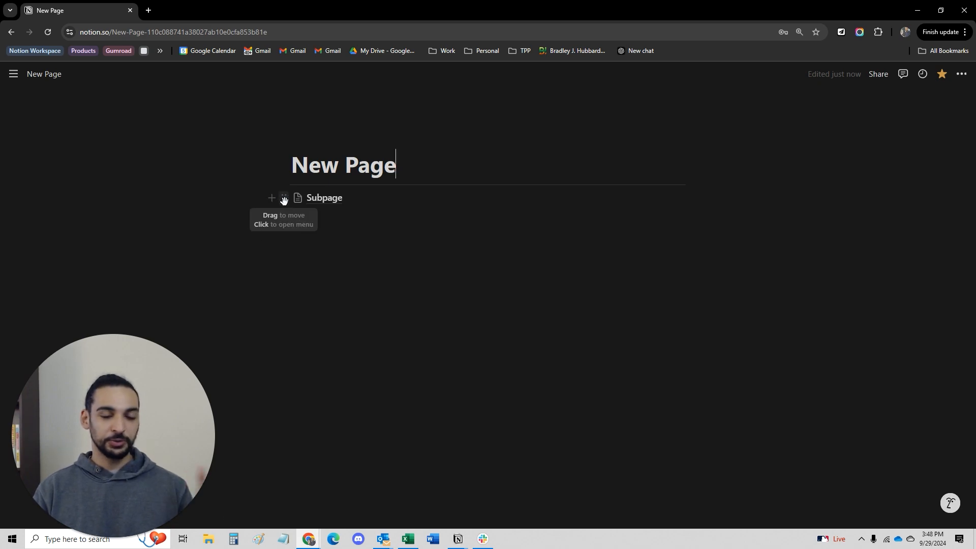
# Give the Subpage link an orange background and add empty lines below it.
pyautogui.click(285, 200)
pyautogui.moveTo(230, 286)
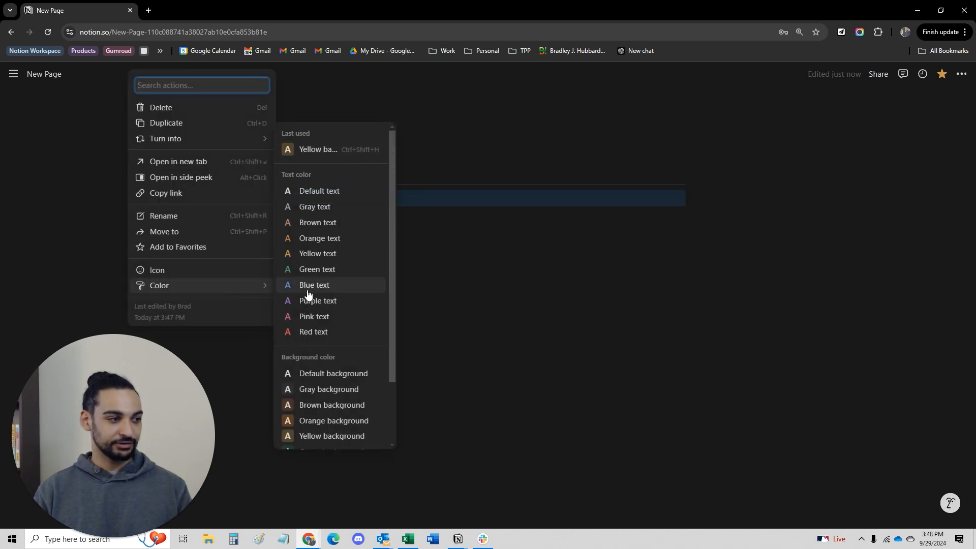
pyautogui.click(326, 421)
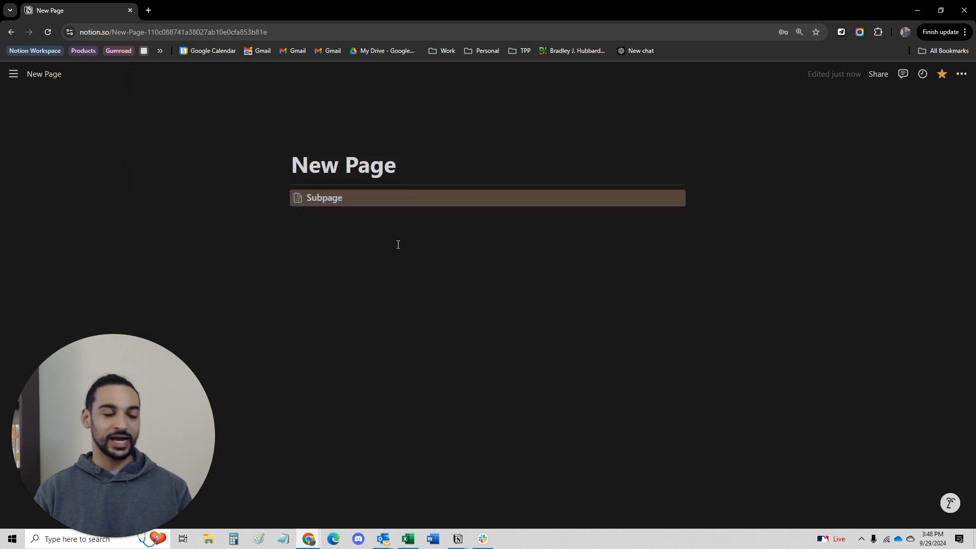
pyautogui.click(376, 224)
pyautogui.press('Return')
pyautogui.press('Return')
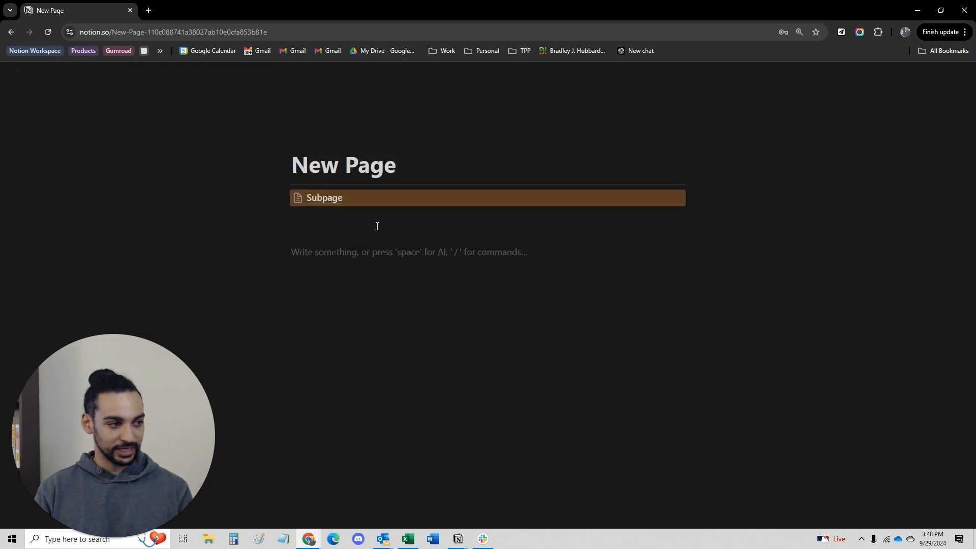
# Open Subpage from its highlighted link and return to New Page.
pyautogui.click(348, 231)
pyautogui.click(326, 203)
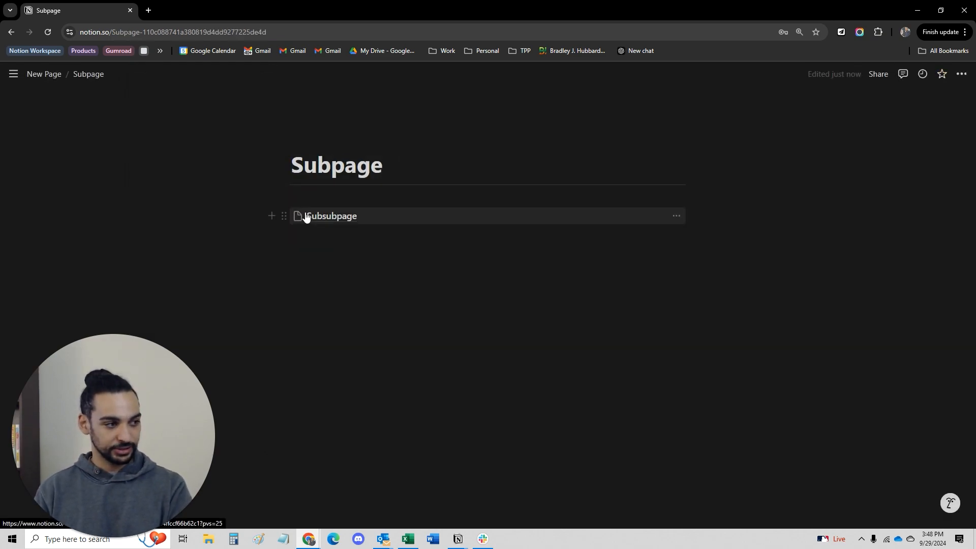
pyautogui.hotkey('alt', 'Left')
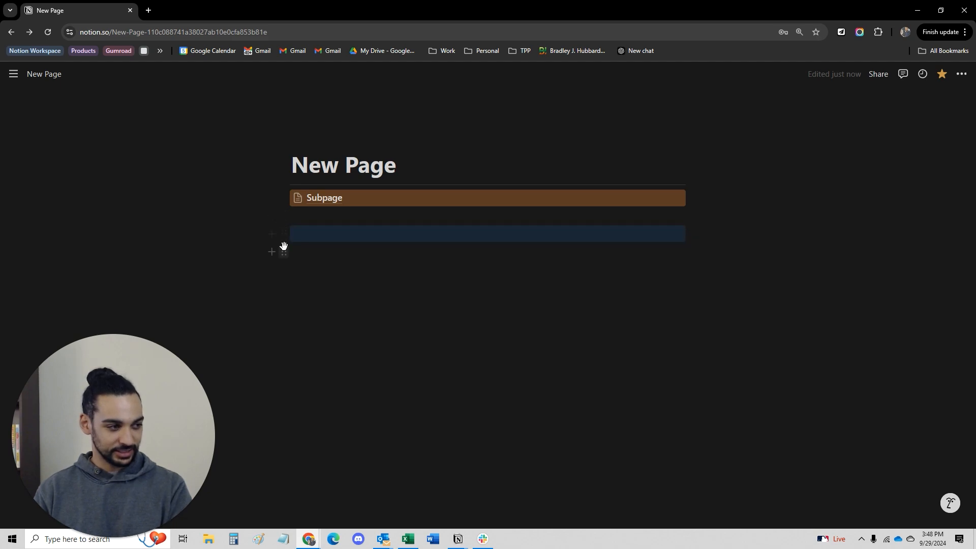
# Add extra empty lines below the Subpage link and remove them again, trying out the handles of the empty blocks.
pyautogui.click(284, 251)
pyautogui.press('Return')
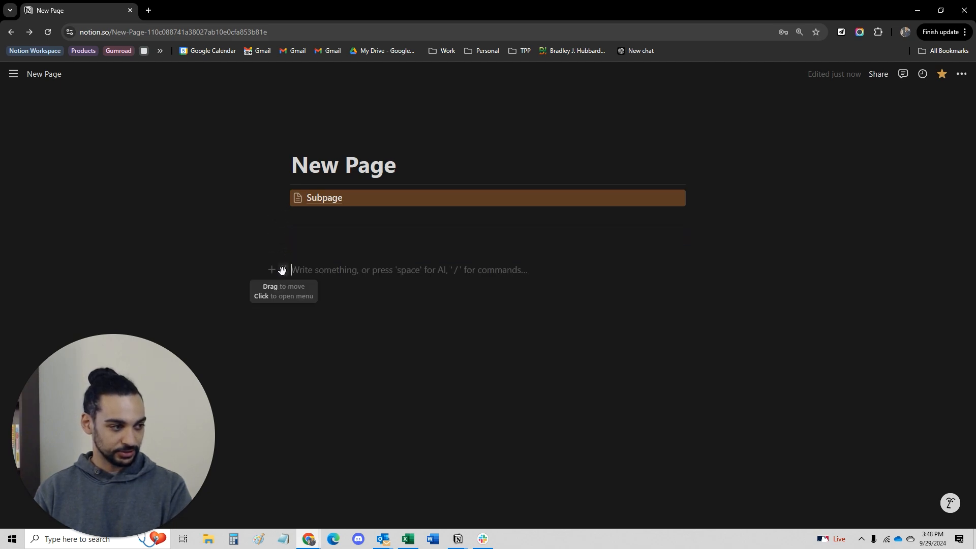
pyautogui.press('Return')
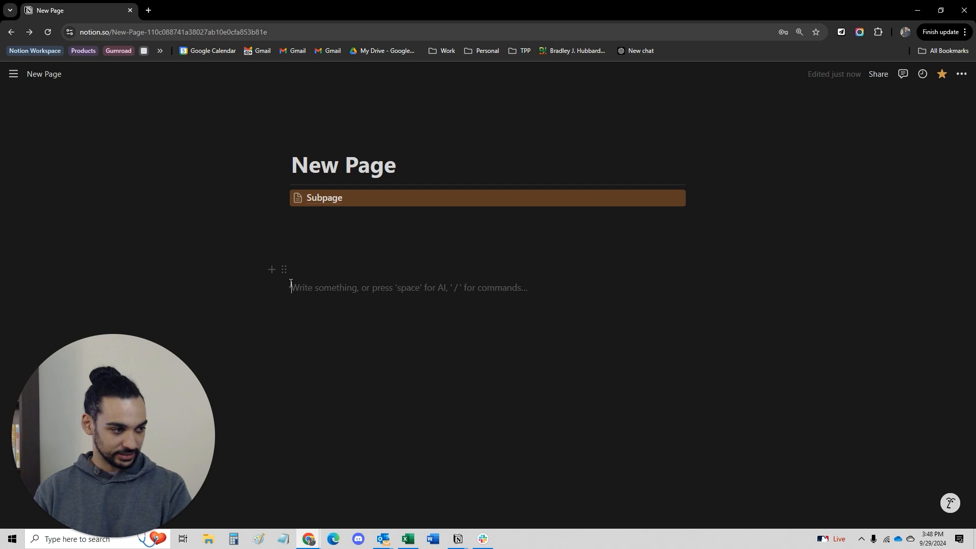
pyautogui.press('BackSpace')
pyautogui.press('BackSpace')
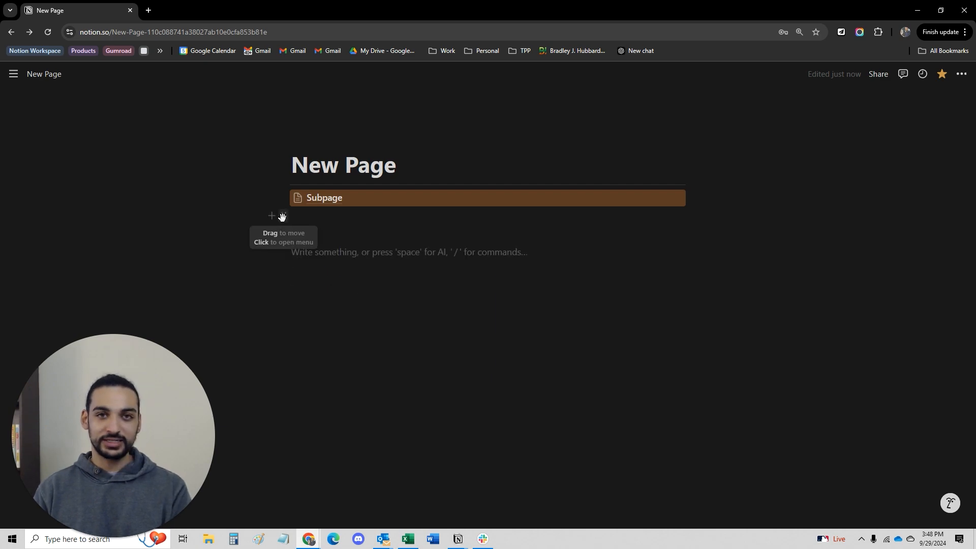
pyautogui.moveTo(282, 217)
pyautogui.mouseDown()
pyautogui.moveTo(332, 203)
pyautogui.moveTo(316, 230)
pyautogui.moveTo(295, 227)
pyautogui.mouseUp()
pyautogui.moveTo(283, 218); pyautogui.dragTo(283, 198)
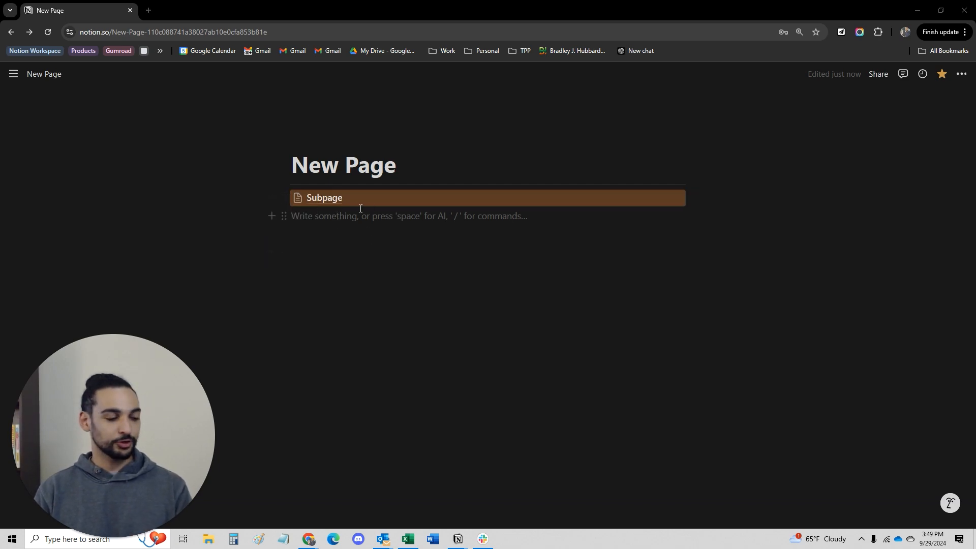
# Insert a Heading 1 reading "Section 1" below the Subpage link, with a divider under it.
pyautogui.press('Return')
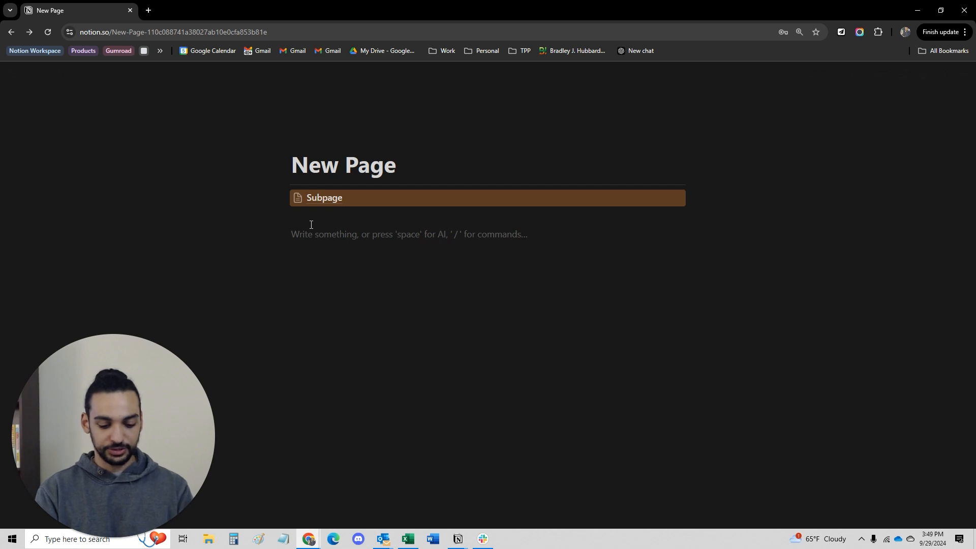
pyautogui.write('/')
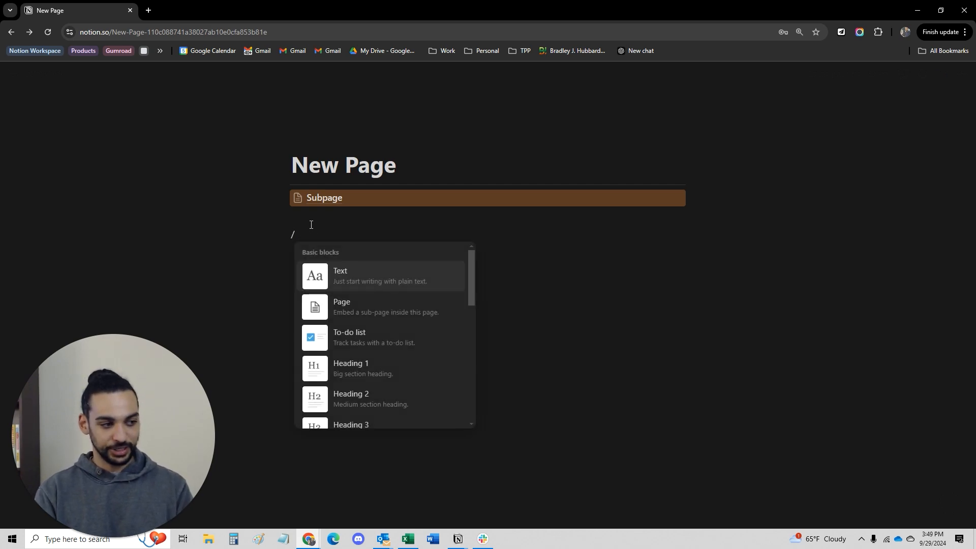
pyautogui.click(355, 376)
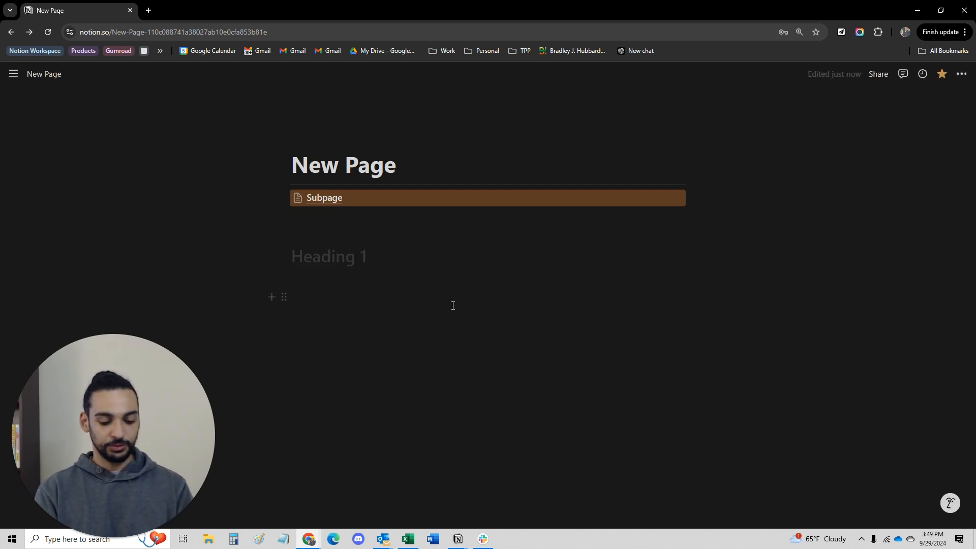
pyautogui.write('Section 1')
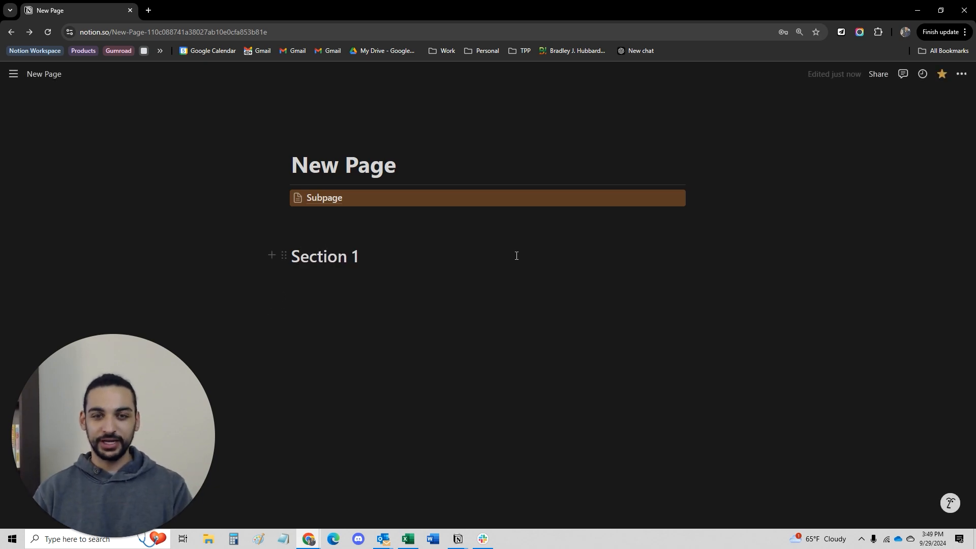
pyautogui.press('Return')
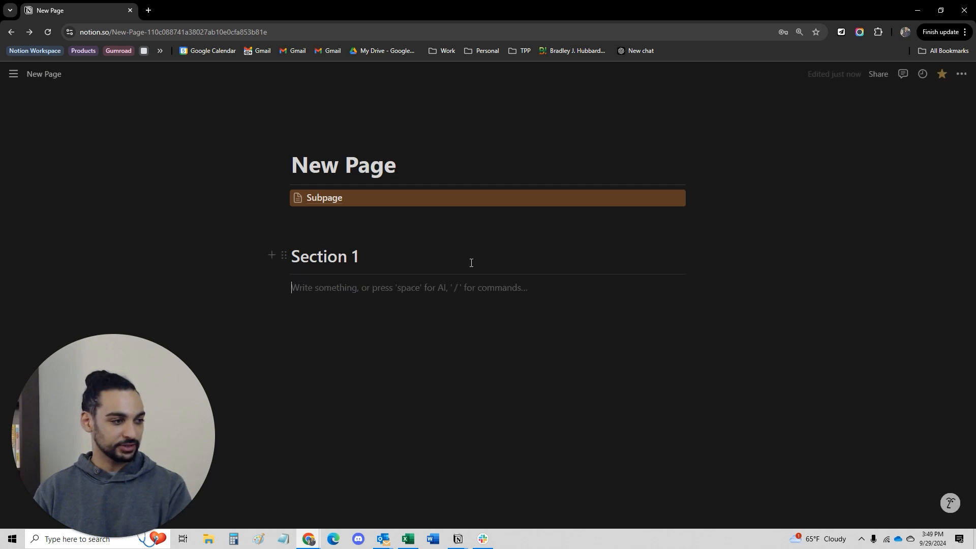
# Move the Subpage link beneath the divider under the Section 1 heading.
pyautogui.moveTo(282, 198); pyautogui.dragTo(324, 263)
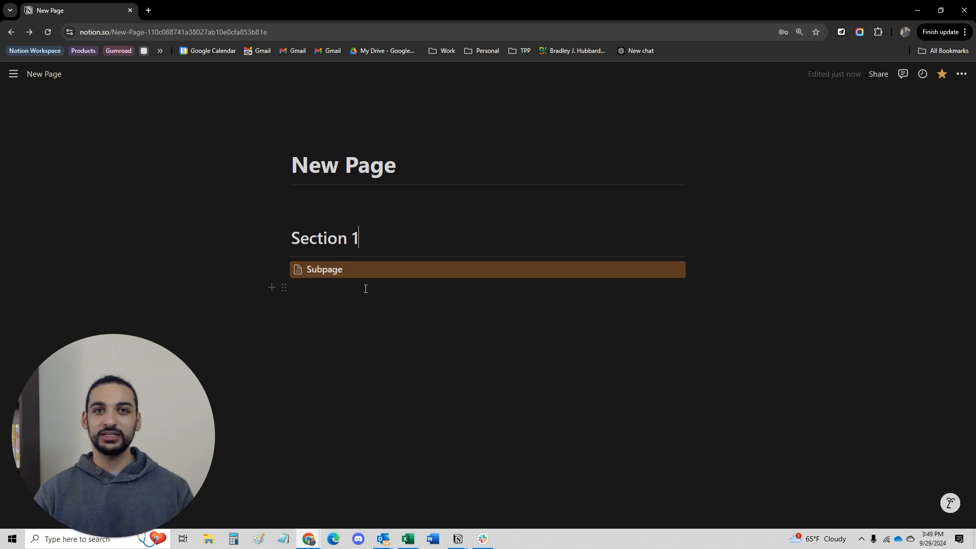
pyautogui.moveTo(283, 268)
pyautogui.mouseDown()
pyautogui.moveTo(292, 223)
pyautogui.moveTo(296, 281)
pyautogui.mouseUp()
pyautogui.hotkey('ctrl', 'shift', 'h')
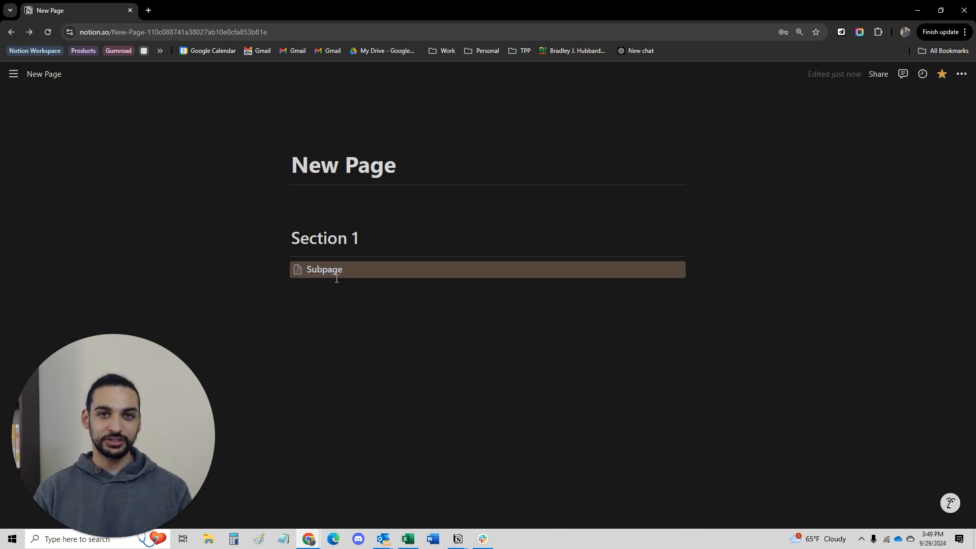
pyautogui.moveTo(285, 268); pyautogui.dragTo(376, 251)
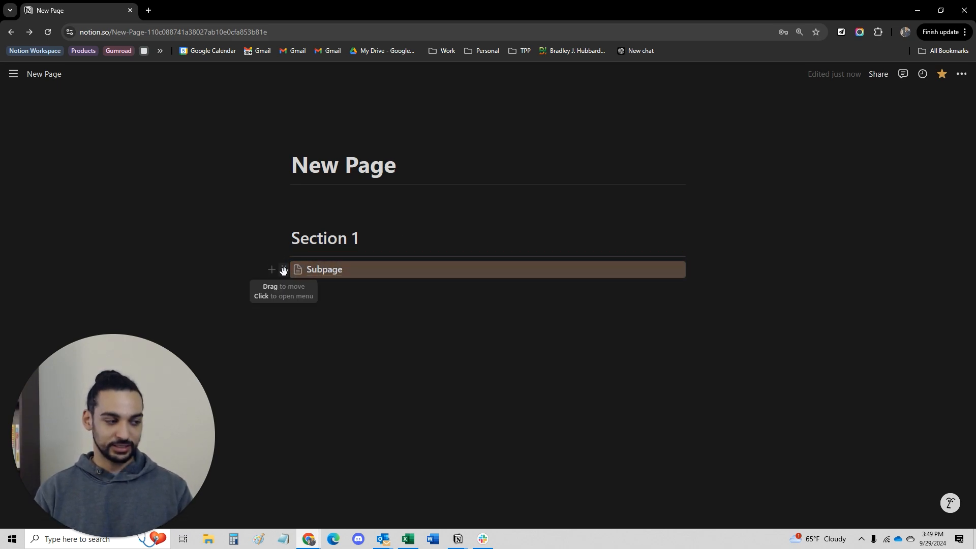
# Examine the action menus of the Subpage link, the empty line under the page title and the Section 1 heading.
pyautogui.click(284, 269)
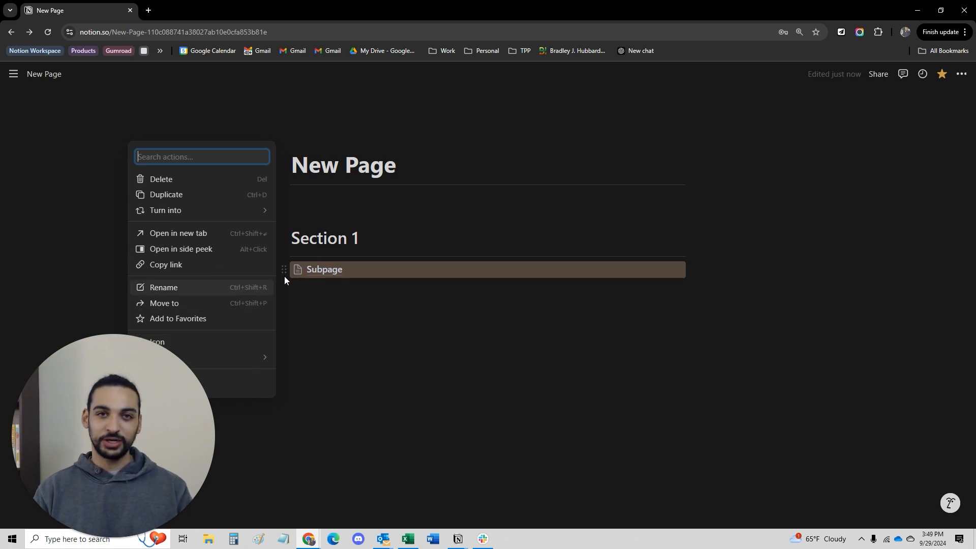
pyautogui.press('Escape')
pyautogui.click(304, 197)
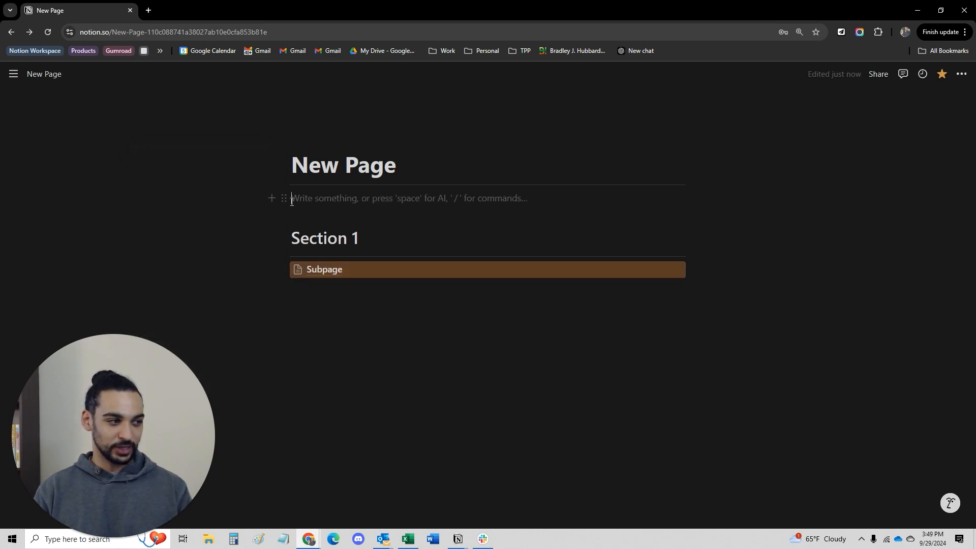
pyautogui.click(284, 198)
pyautogui.press('Escape')
pyautogui.press('Escape')
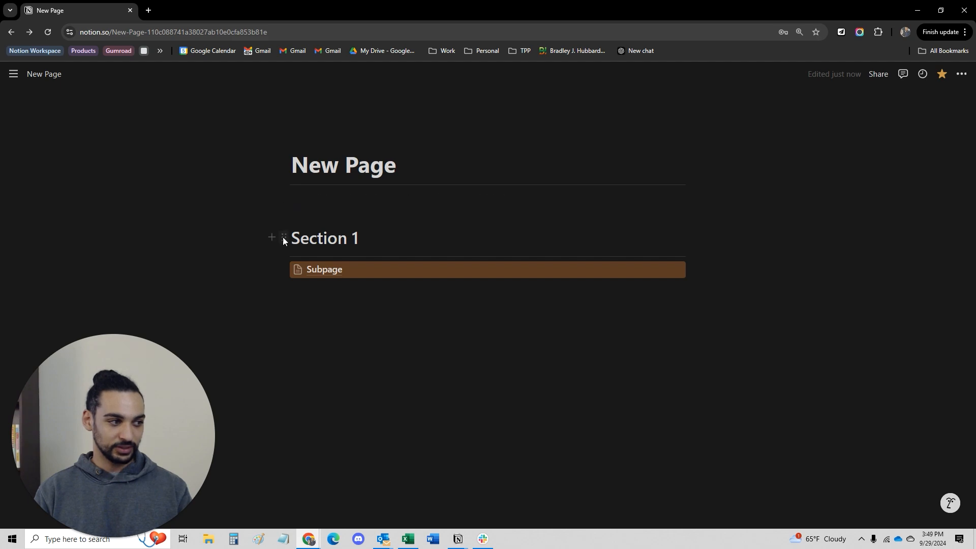
pyautogui.click(283, 237)
pyautogui.press('Escape')
pyautogui.click(286, 269)
pyautogui.press('Escape')
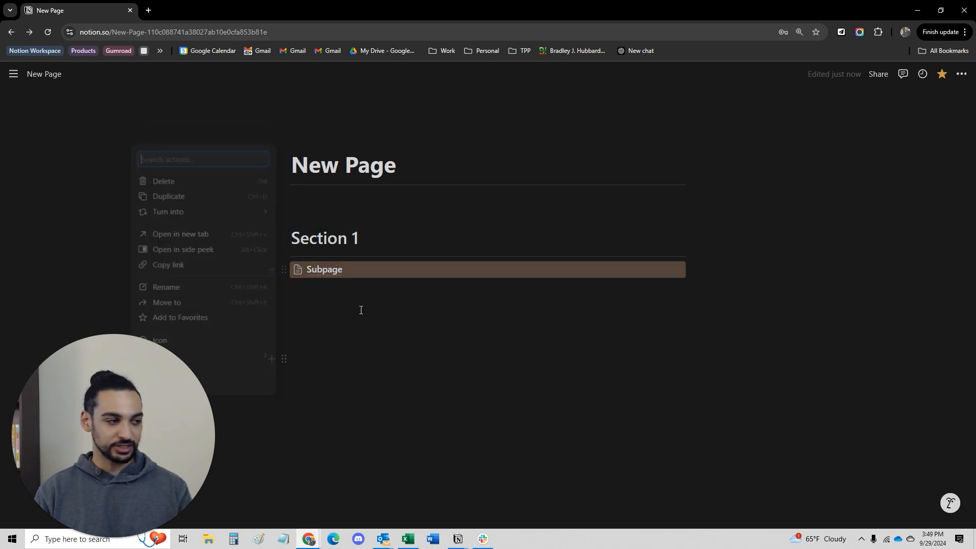
# Review the block types that the Section 1 heading can be turned into, without changing it.
pyautogui.click(282, 237)
pyautogui.moveTo(196, 242)
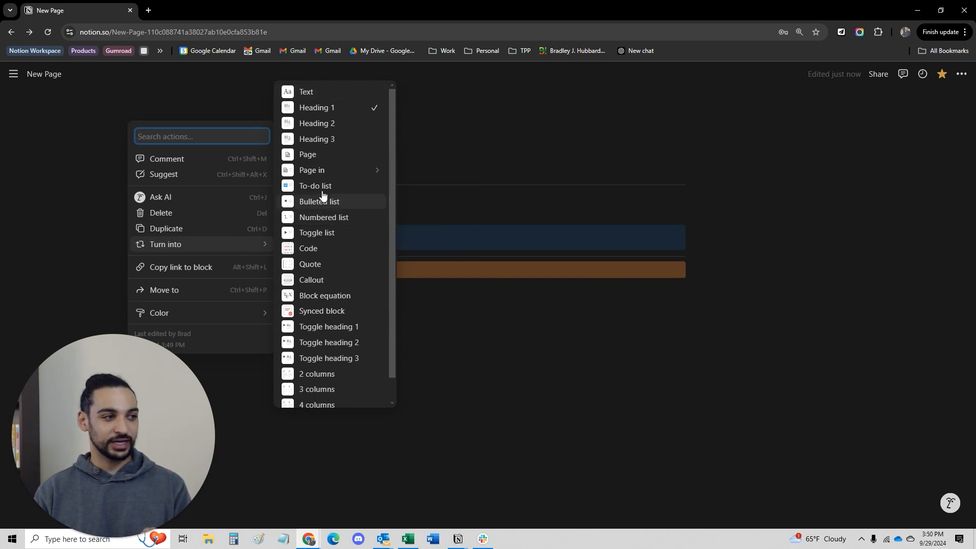
pyautogui.click(479, 220)
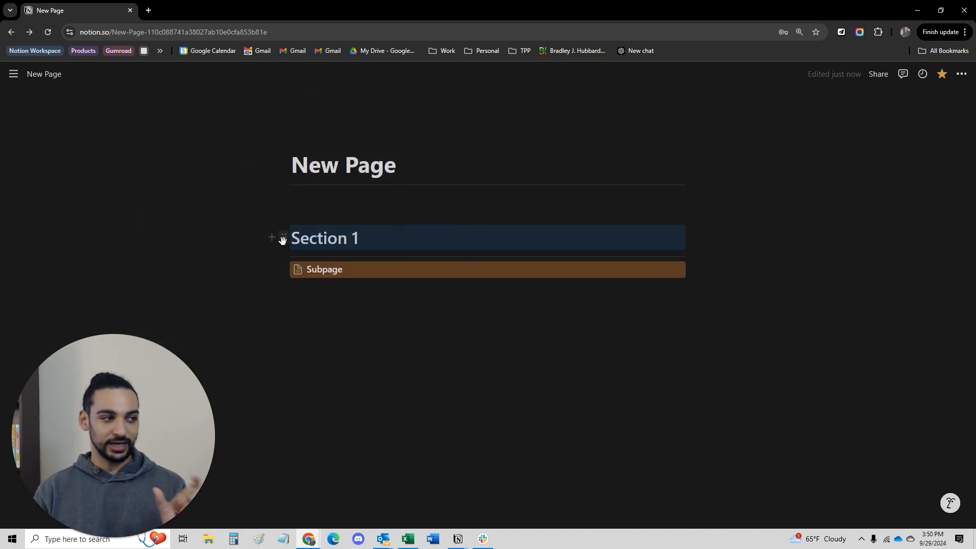
# Turn the Section 1 heading into a to-do list item.
pyautogui.click(282, 238)
pyautogui.moveTo(197, 246)
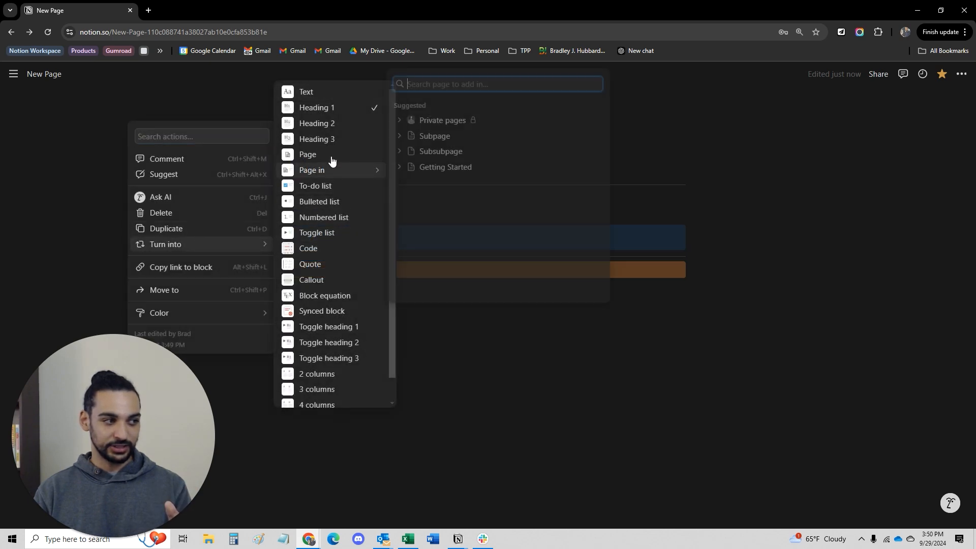
pyautogui.click(336, 187)
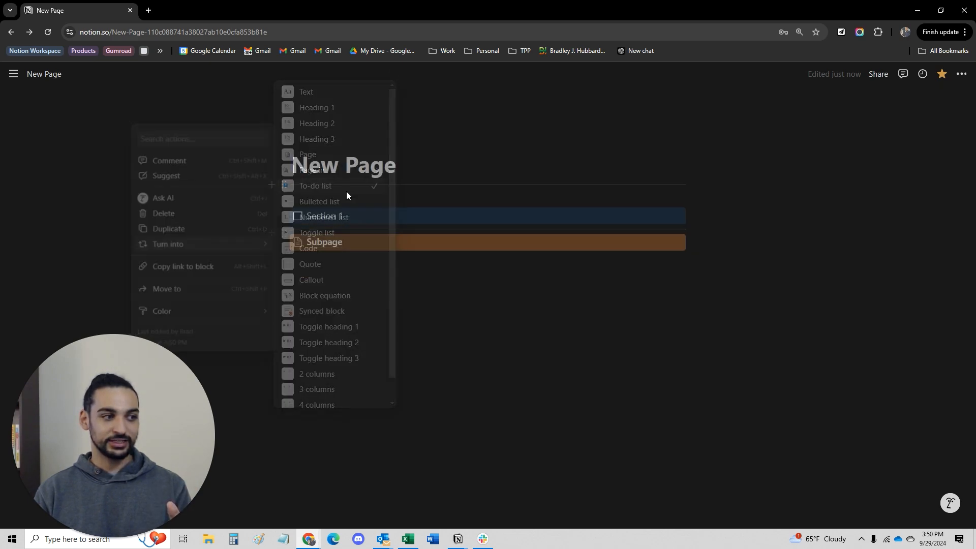
pyautogui.click(430, 199)
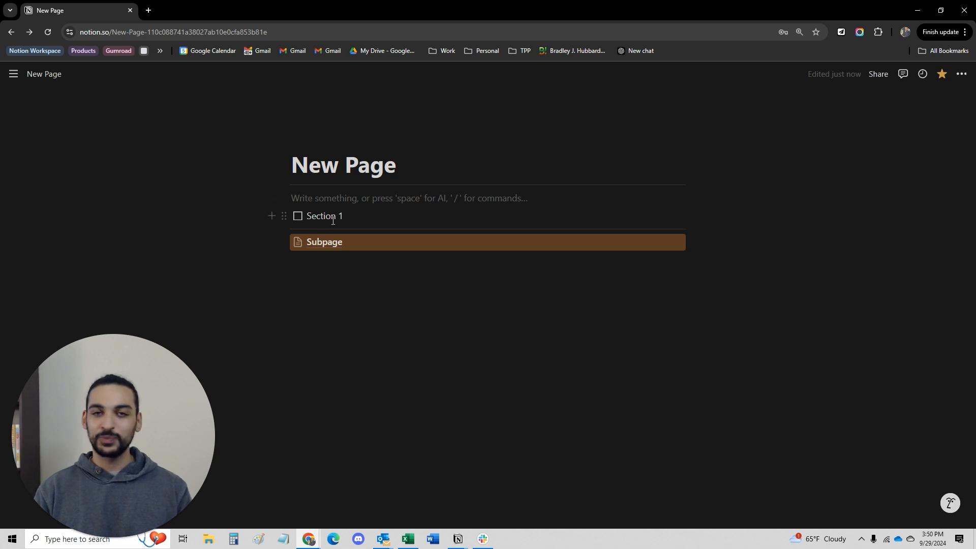
# Turn the Section 1 to-do item into a callout.
pyautogui.click(282, 217)
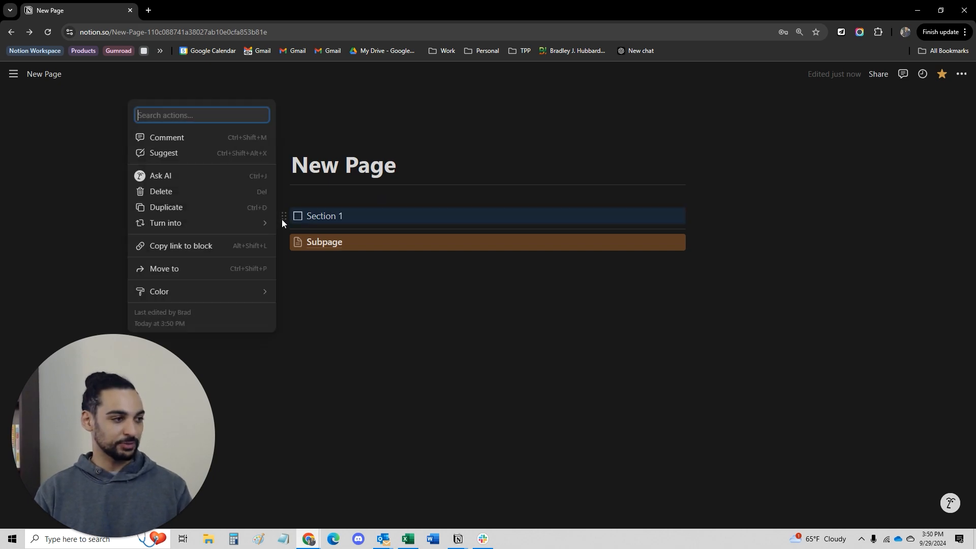
pyautogui.moveTo(209, 224)
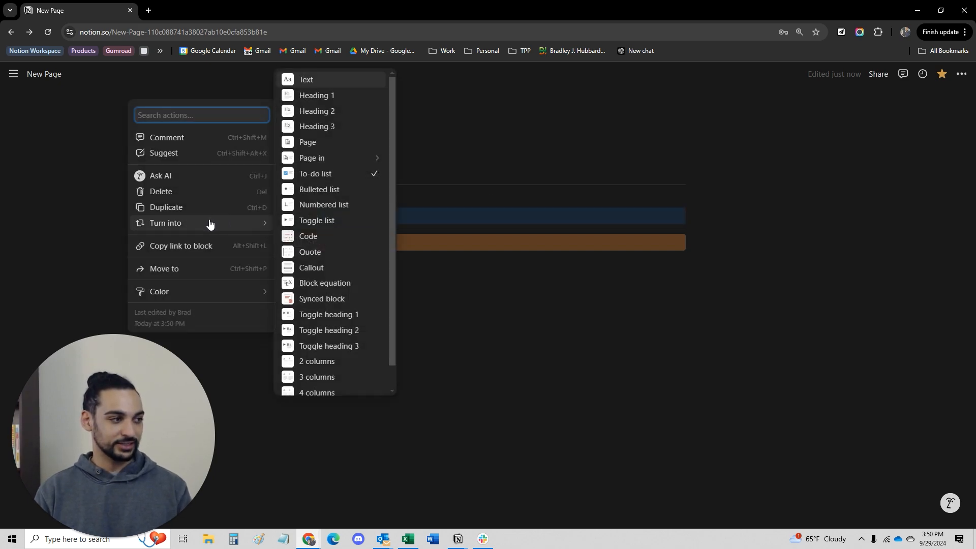
pyautogui.click(331, 268)
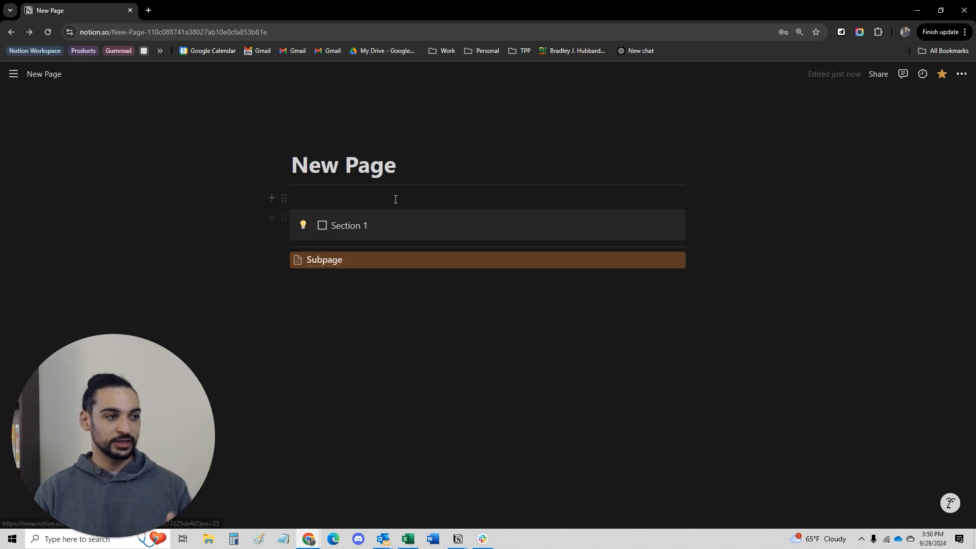
# Turn the Section 1 callout into a numbered list item.
pyautogui.click(283, 217)
pyautogui.moveTo(209, 222)
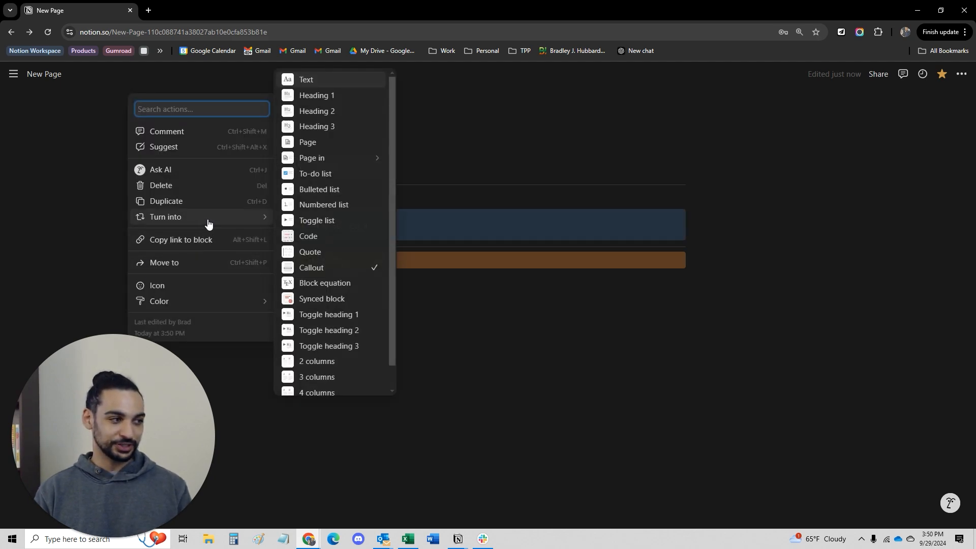
pyautogui.click(325, 205)
# Turn the numbered Section 1 item into a 5-column layout.
pyautogui.click(281, 217)
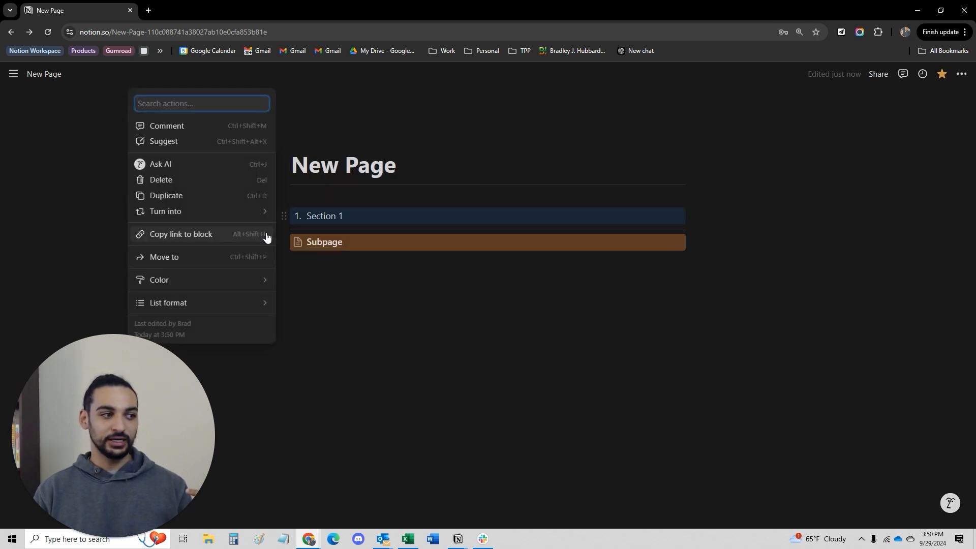
pyautogui.moveTo(217, 213)
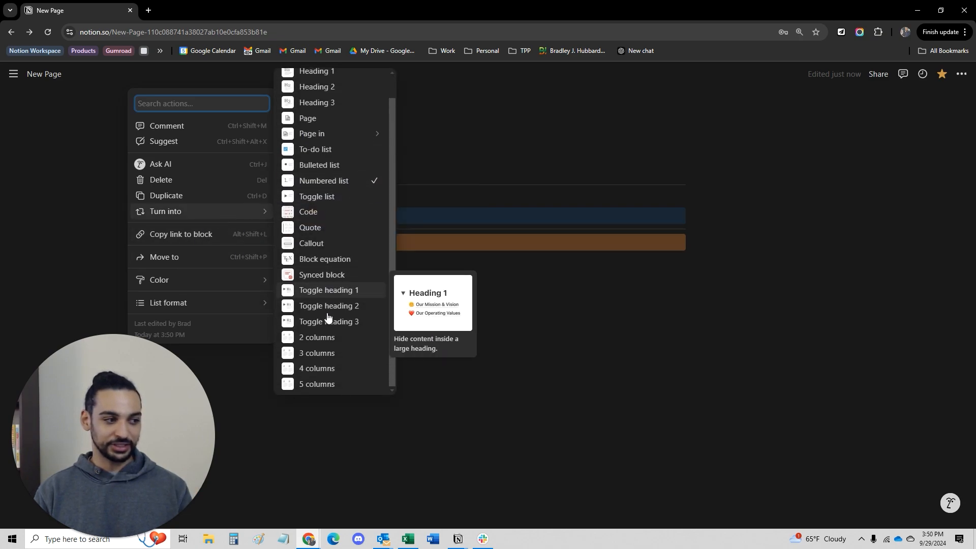
pyautogui.click(323, 386)
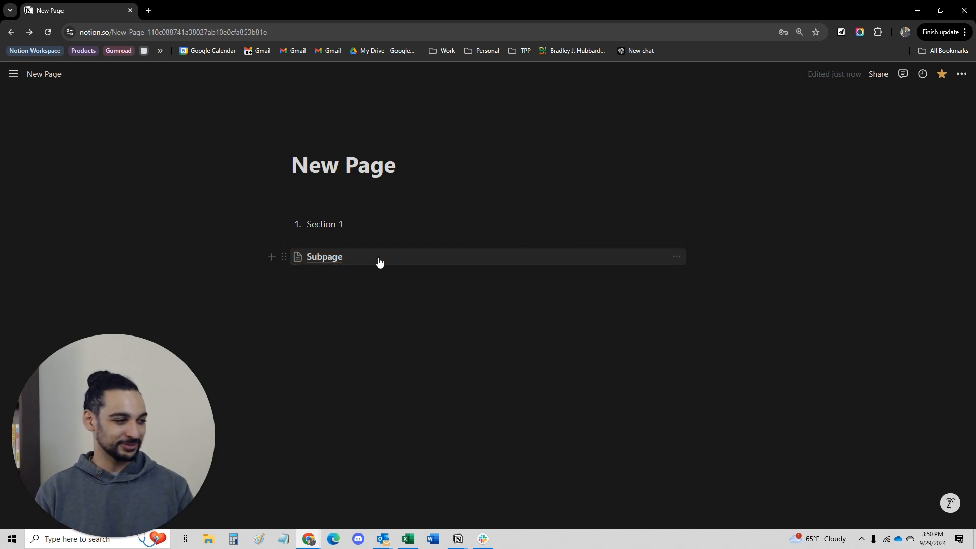
# Delete the Section 1 column block together with the empty line above it.
pyautogui.moveTo(396, 261)
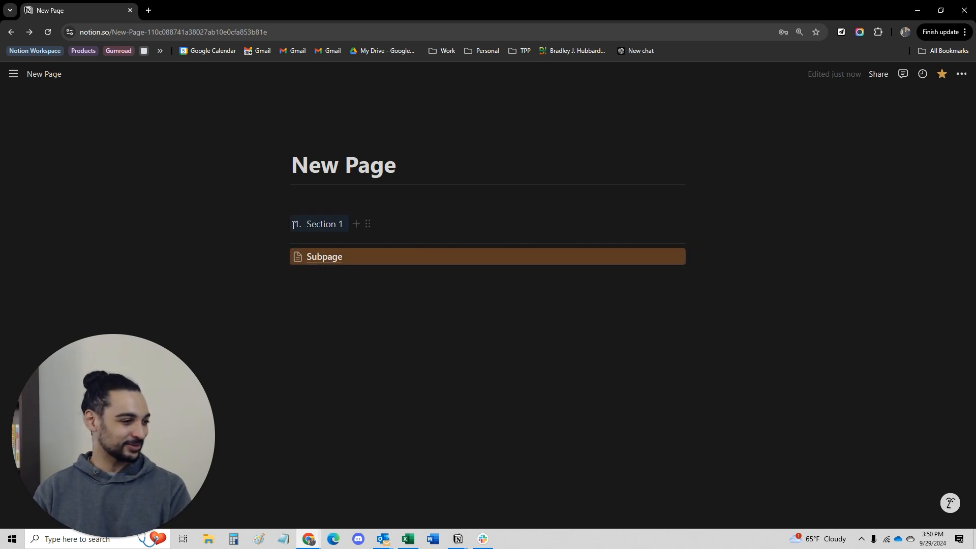
pyautogui.moveTo(385, 220); pyautogui.dragTo(397, 200)
pyautogui.press('BackSpace')
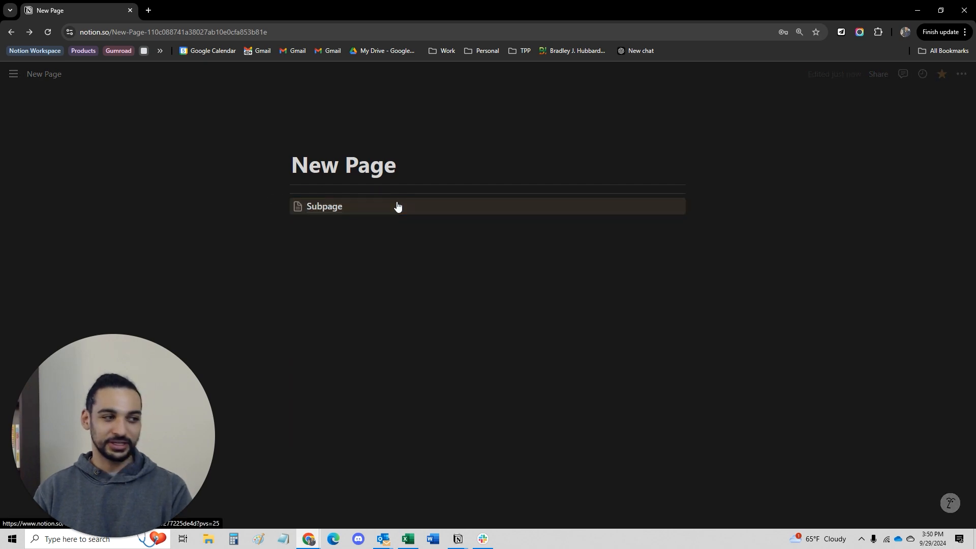
# Delete the extra divider directly above the Subpage block.
pyautogui.click(282, 183)
pyautogui.press('BackSpace')
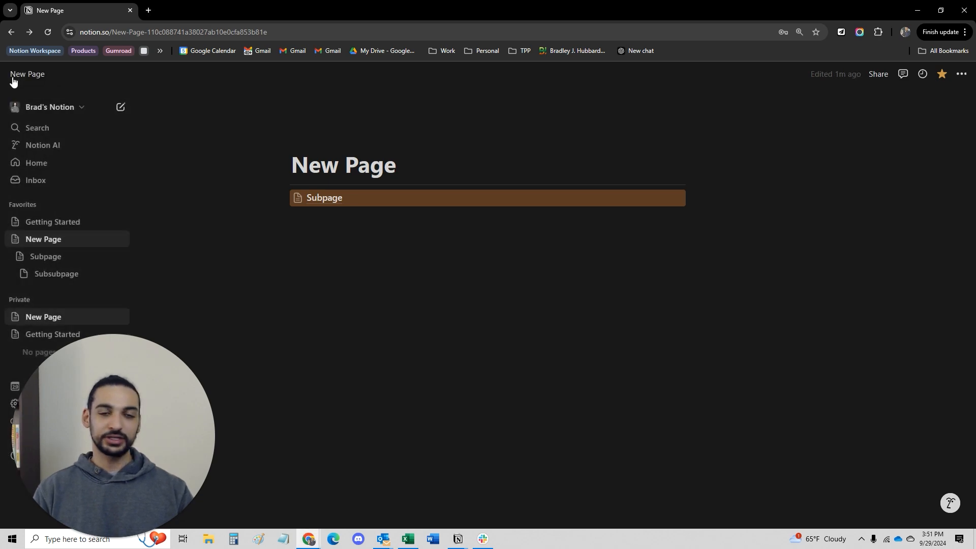
# Keep the sidebar open, with New Page collapsed under Favorites and expanded under Private.
pyautogui.click(13, 80)
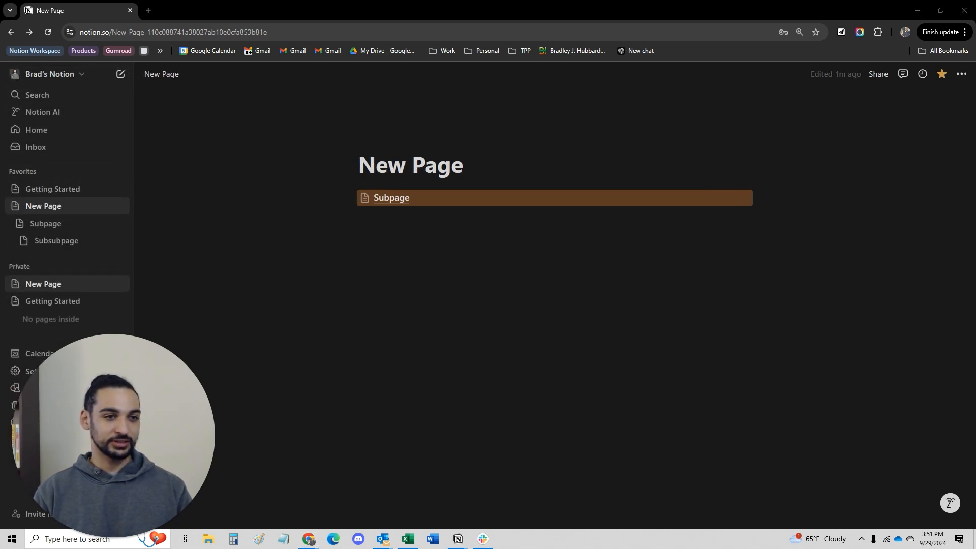
pyautogui.click(15, 207)
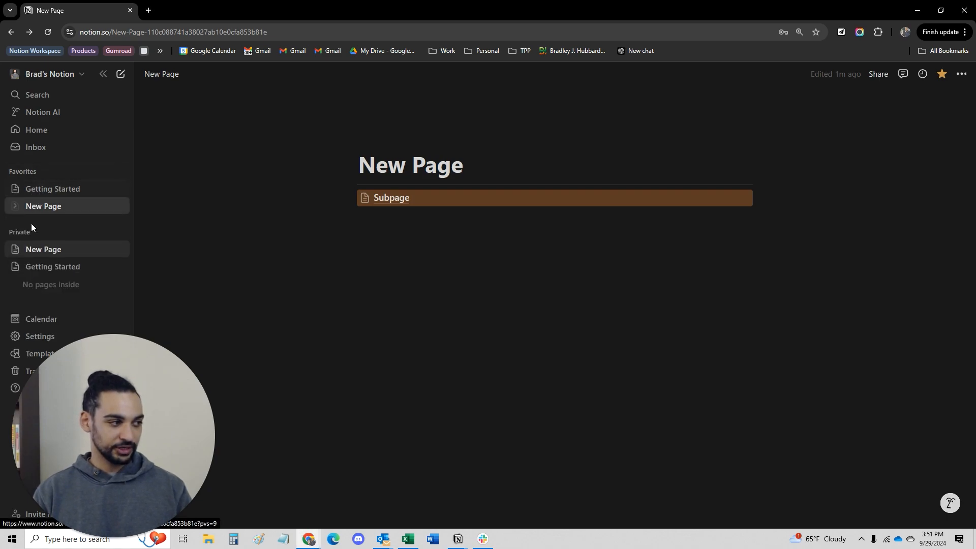
pyautogui.click(15, 249)
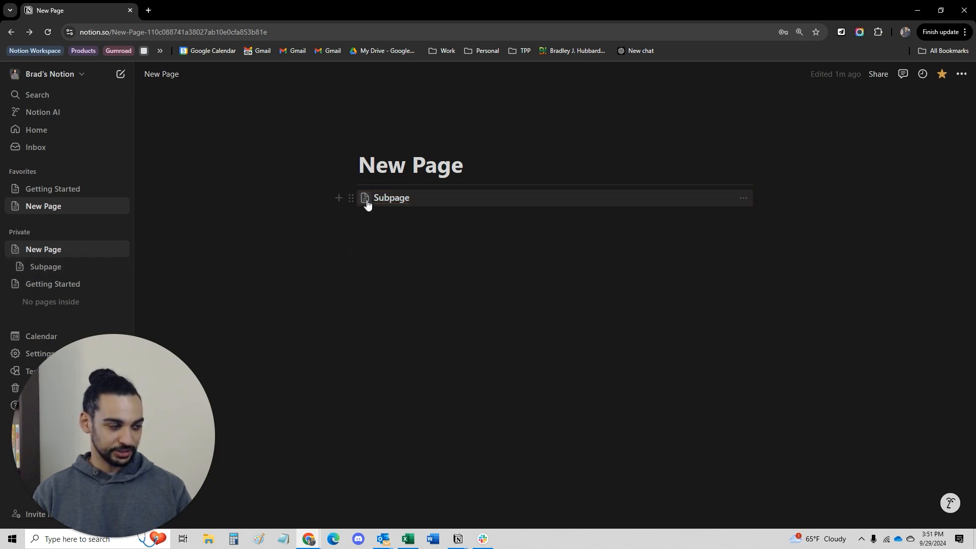
# Move the Getting Started page to the trash.
pyautogui.rightClick(65, 284)
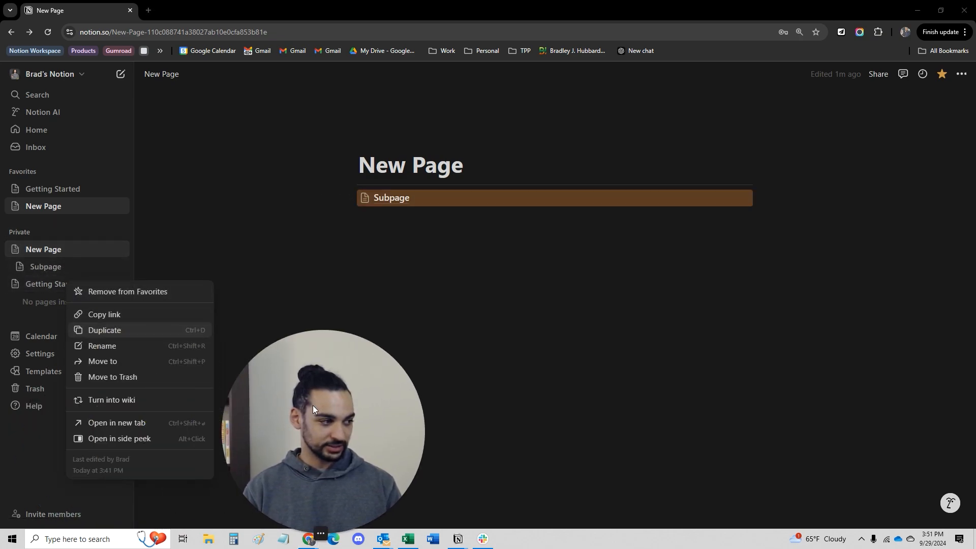
pyautogui.click(203, 377)
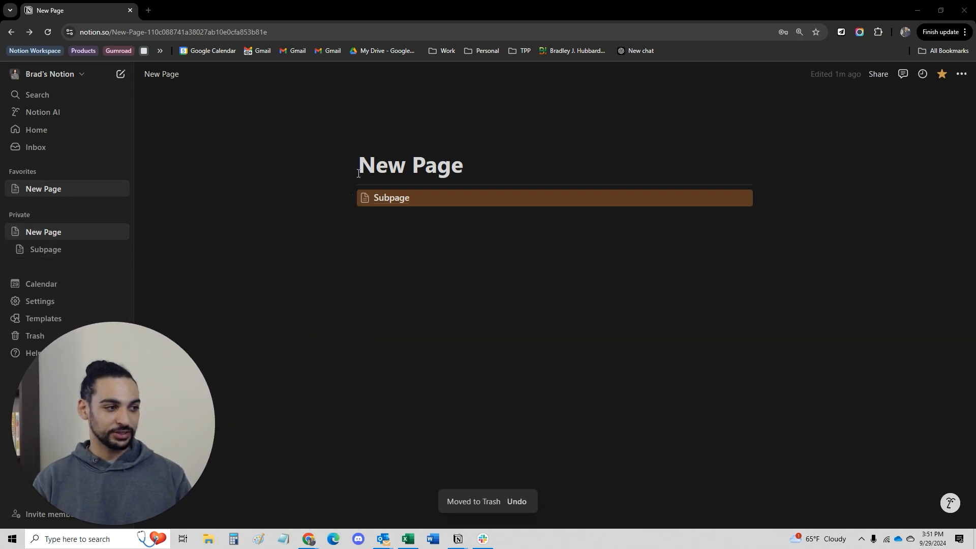
pyautogui.moveTo(358, 174); pyautogui.dragTo(499, 170)
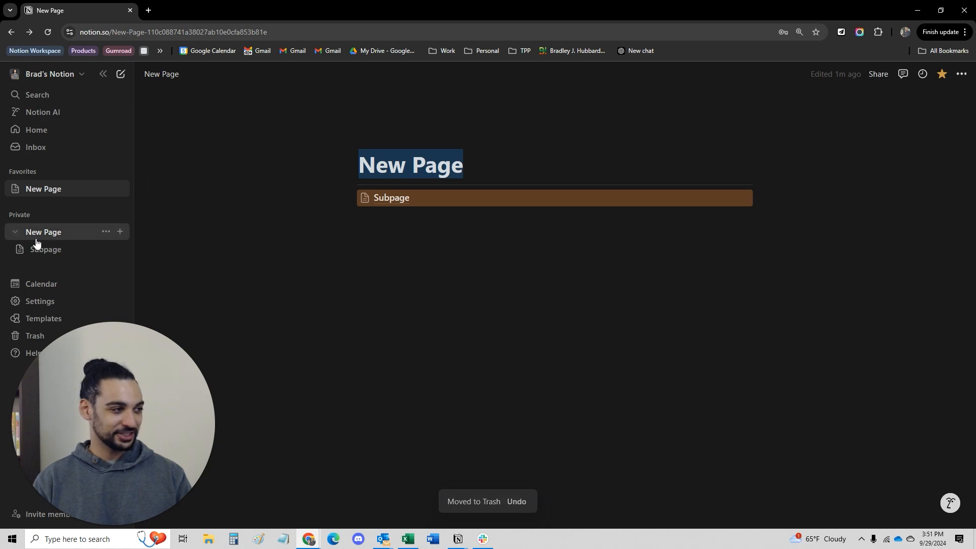
# Insert a table view database below the Subpage block, based on a new blank table.
pyautogui.click(437, 255)
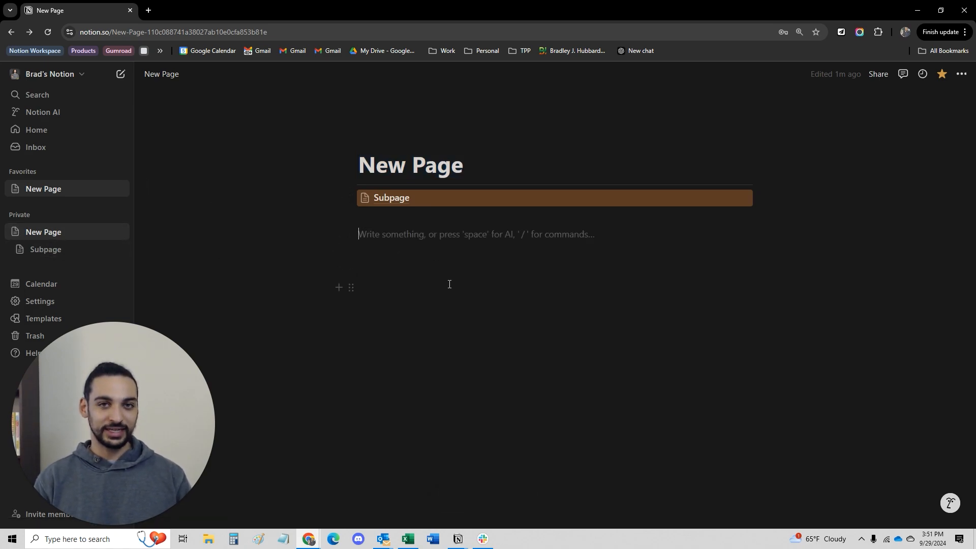
pyautogui.write('/')
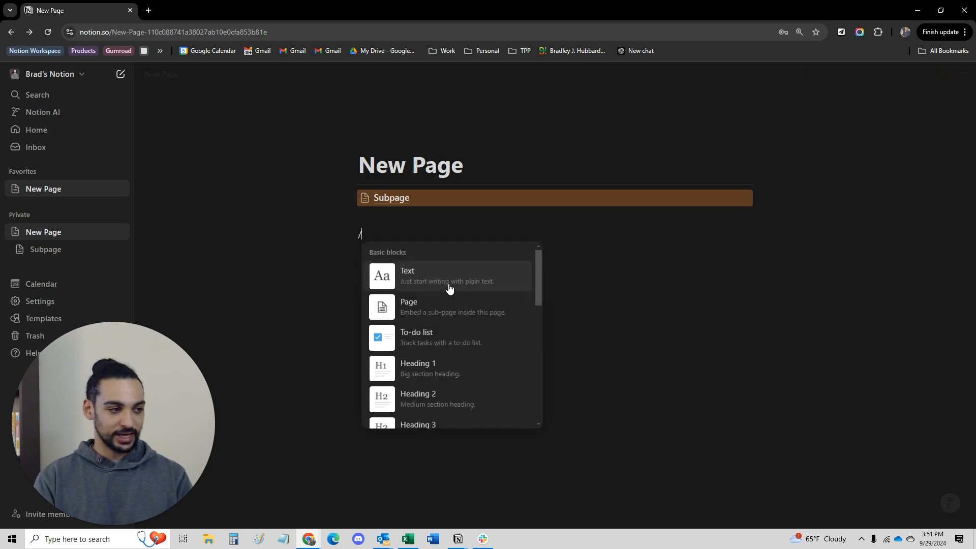
pyautogui.write('data')
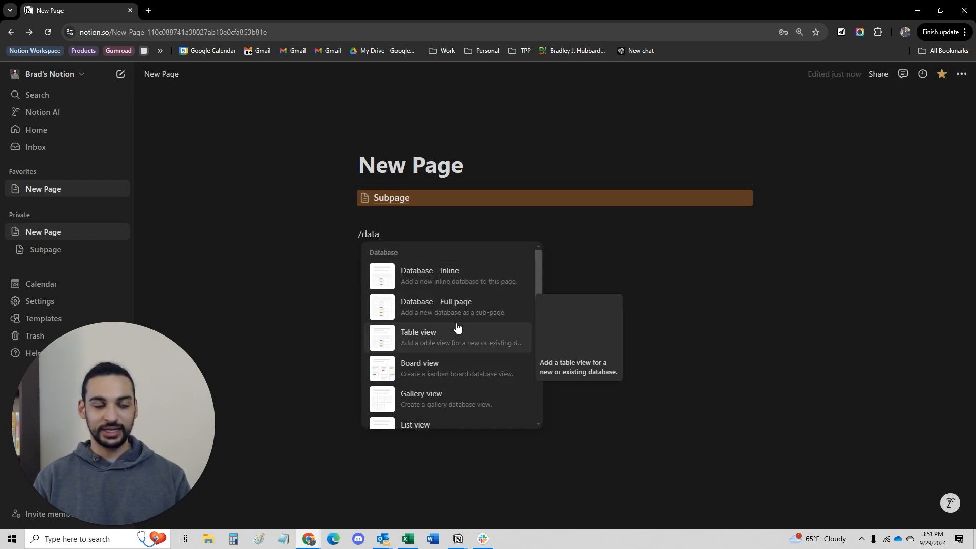
pyautogui.scroll(-1, 453, 388)
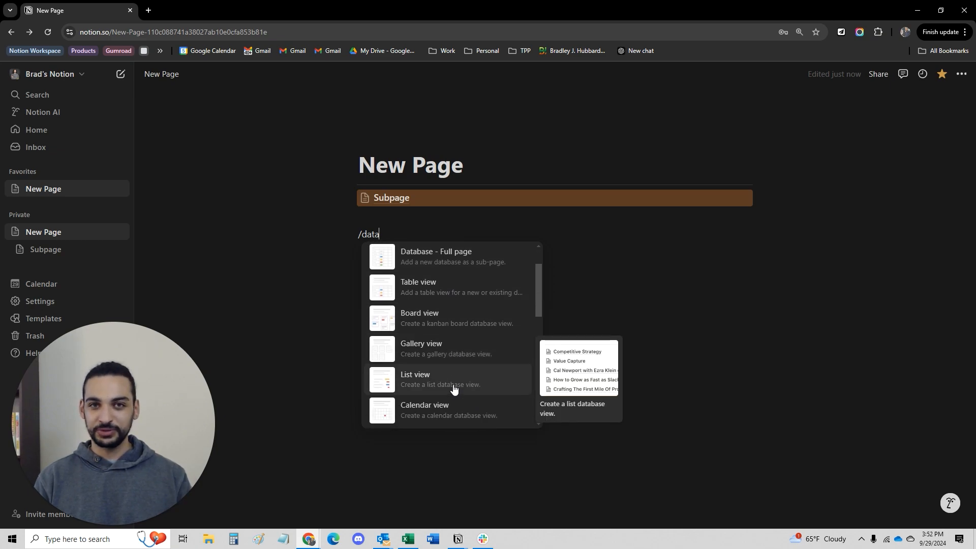
pyautogui.scroll(1, 454, 388)
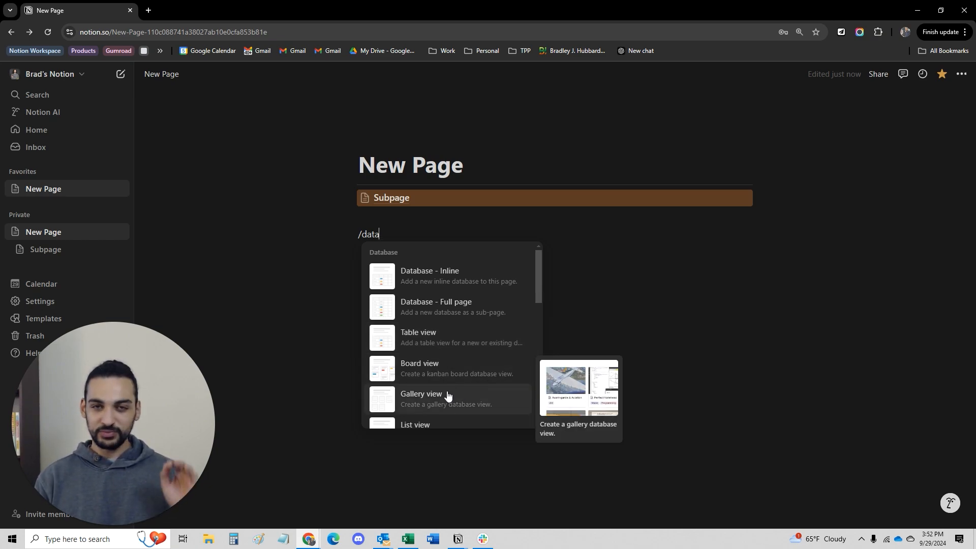
pyautogui.click(435, 345)
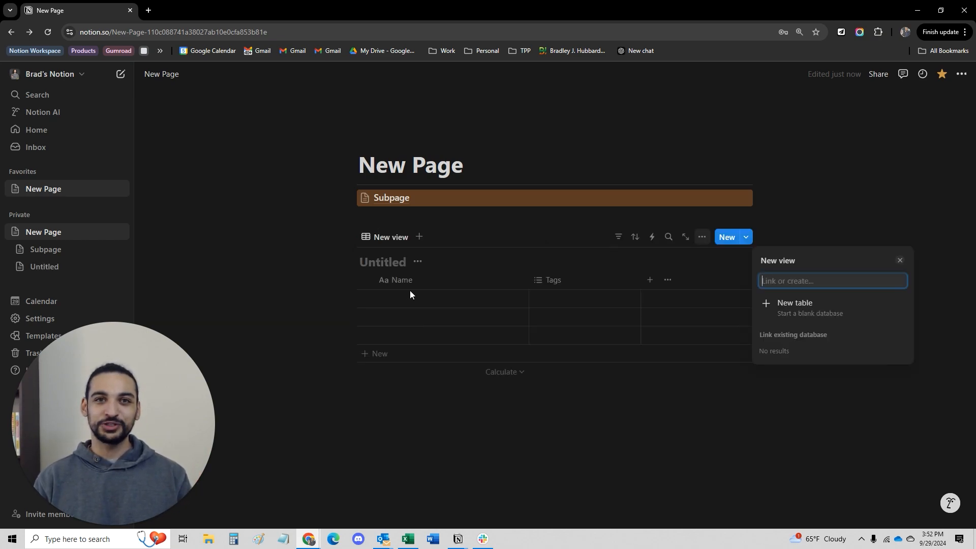
pyautogui.click(793, 303)
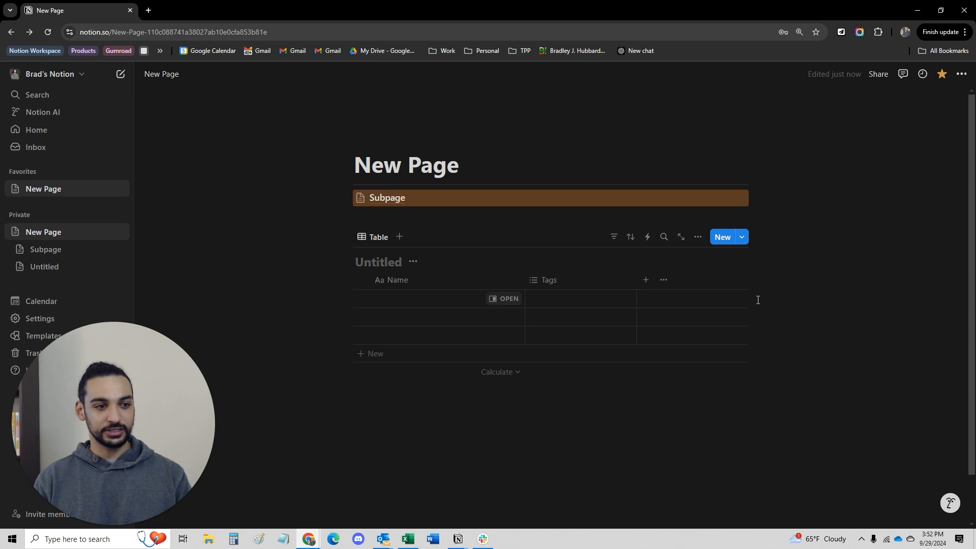
# Name the new database "All Tasks [BN]" and hide its title above the table.
pyautogui.write('T')
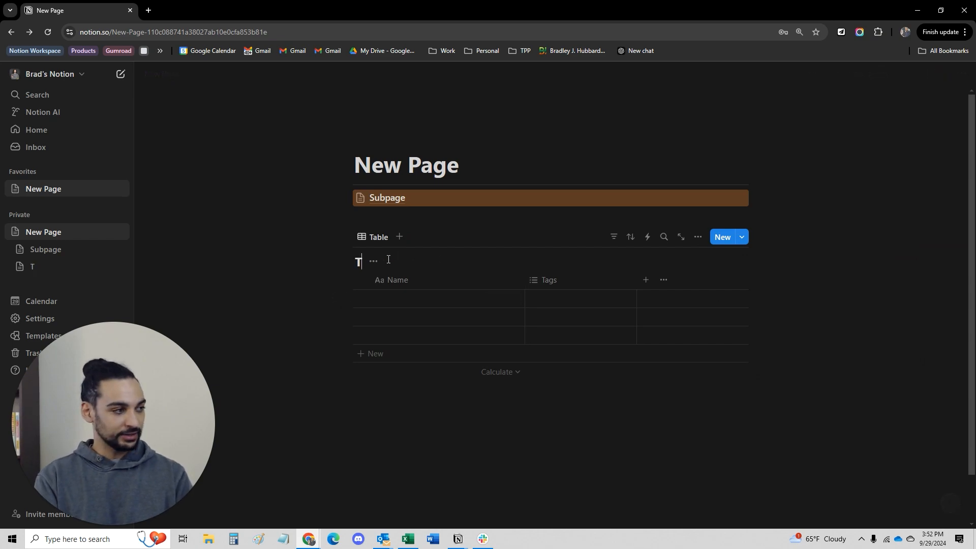
pyautogui.write('All Tasks [BN')
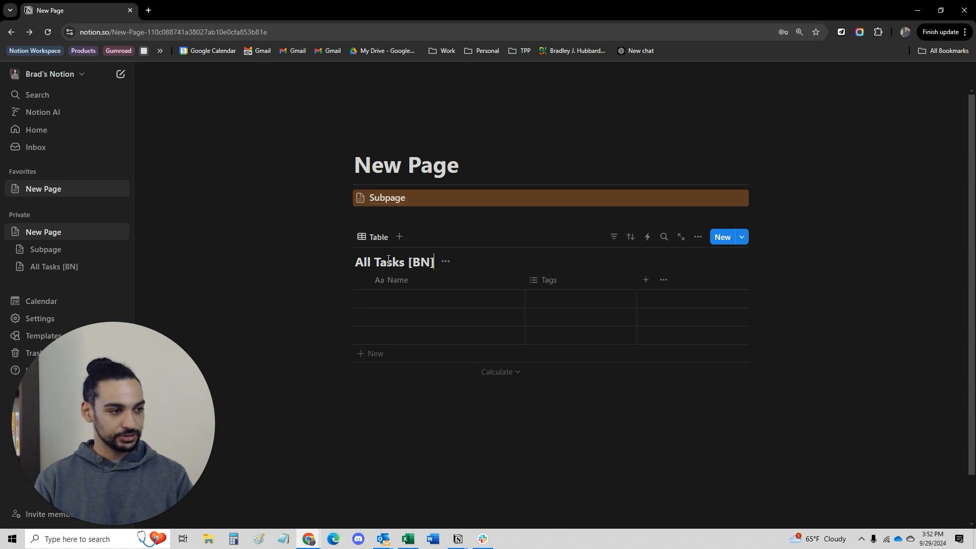
pyautogui.click(446, 262)
pyautogui.click(472, 323)
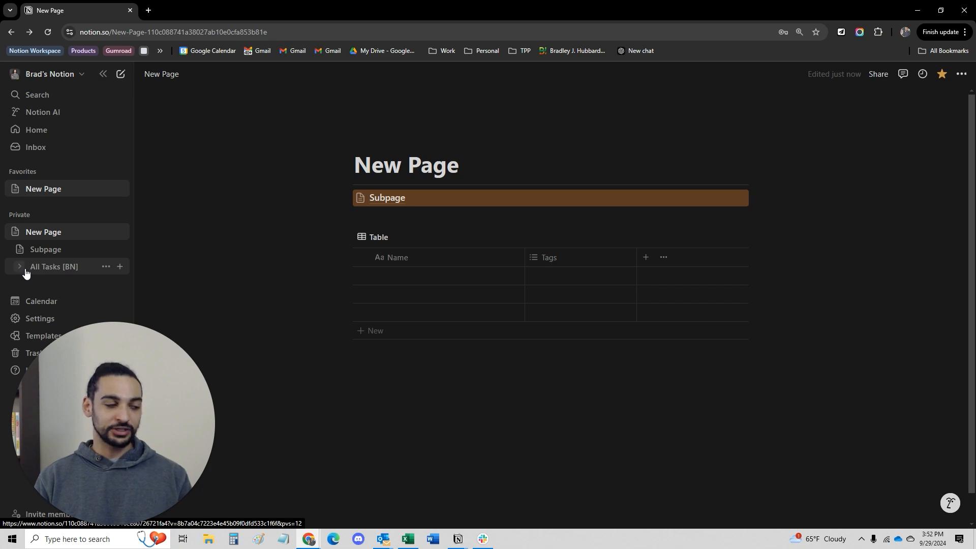
# Name the second entry in the table "This Is a Page".
pyautogui.click(388, 293)
pyautogui.write('This Is a Page')
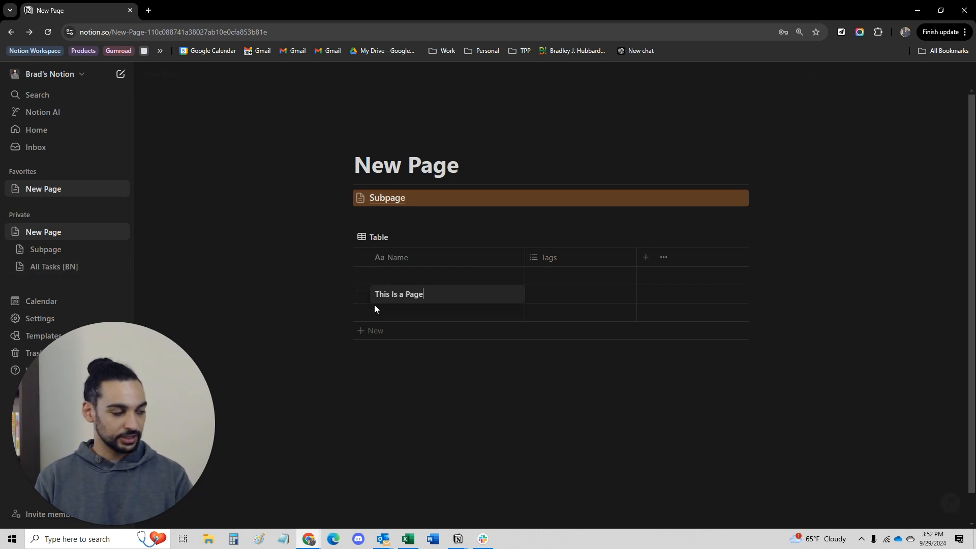
pyautogui.press('Escape')
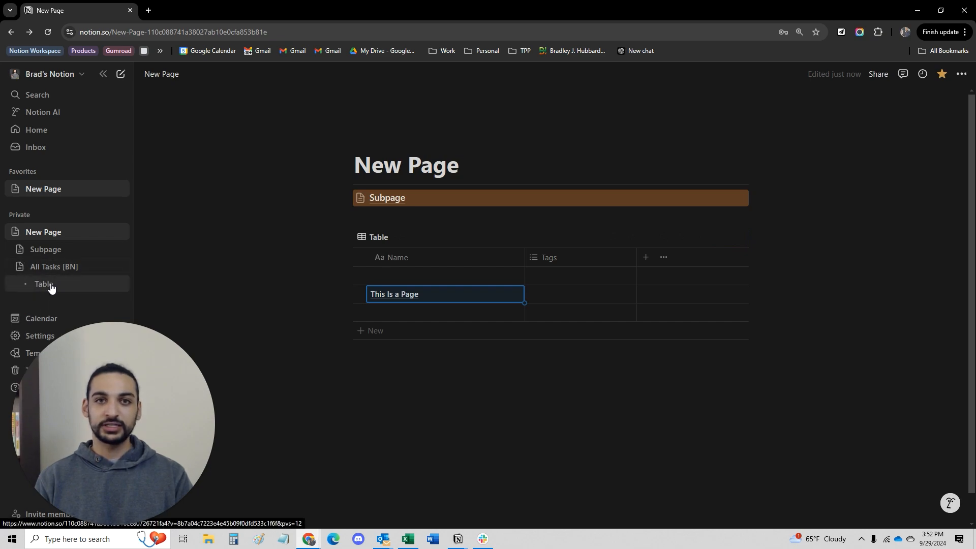
# Add a List view to the All Tasks [BN] database.
pyautogui.click(374, 238)
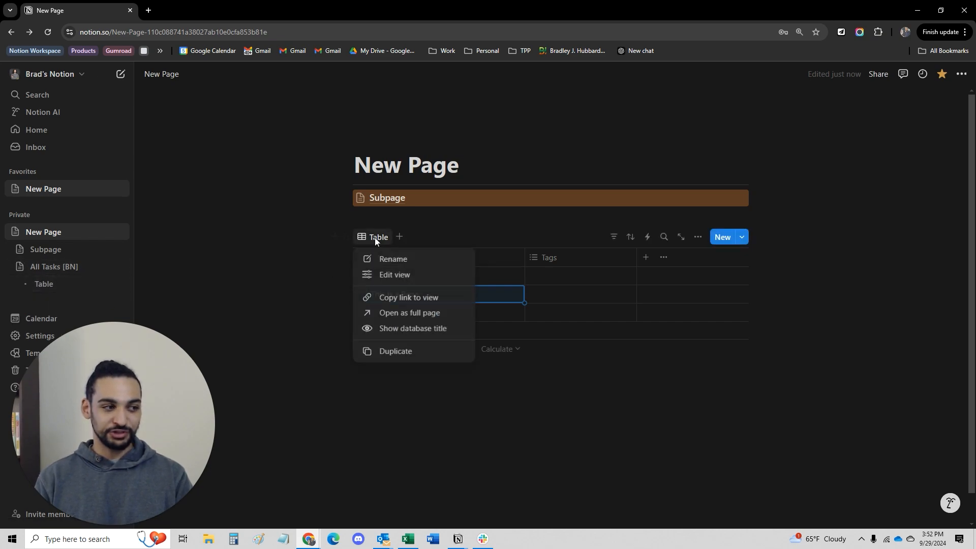
pyautogui.click(398, 232)
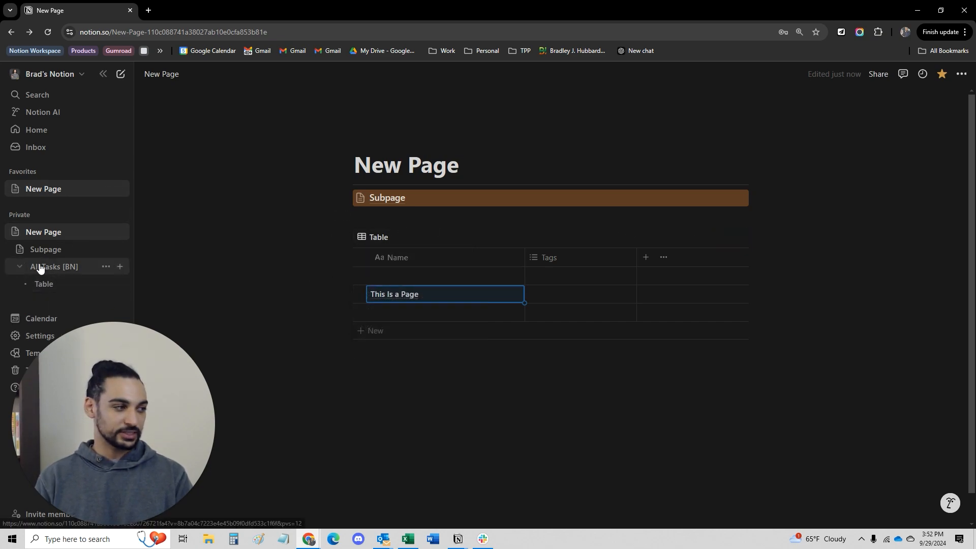
pyautogui.click(400, 238)
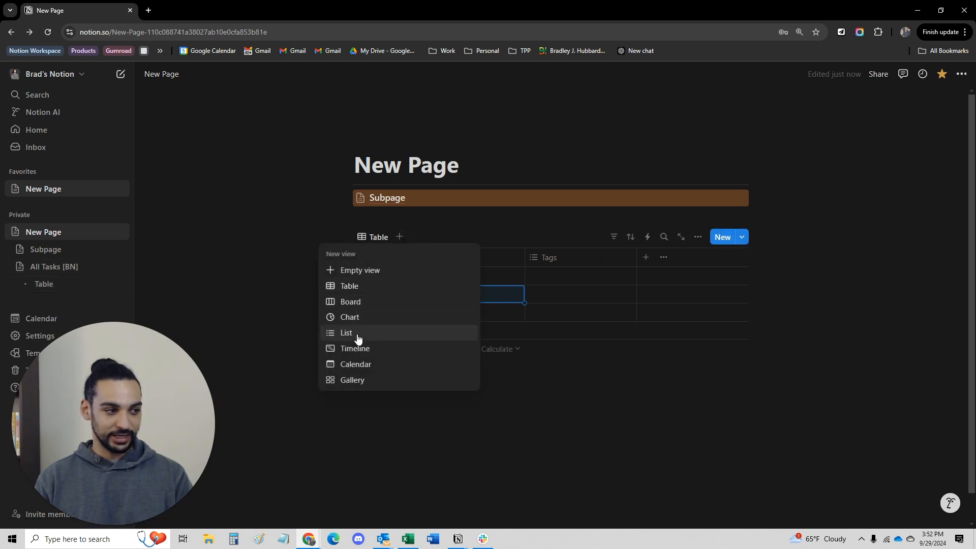
pyautogui.click(376, 331)
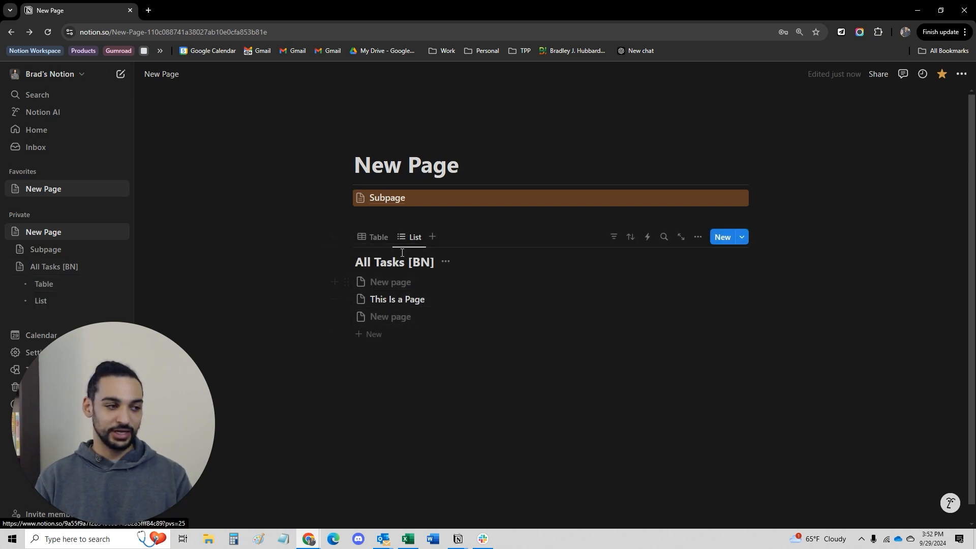
# Name the three entries in the Table view "Page 1", "Page 2" and "Page 3".
pyautogui.click(375, 237)
pyautogui.click(405, 280)
pyautogui.write('Page 1')
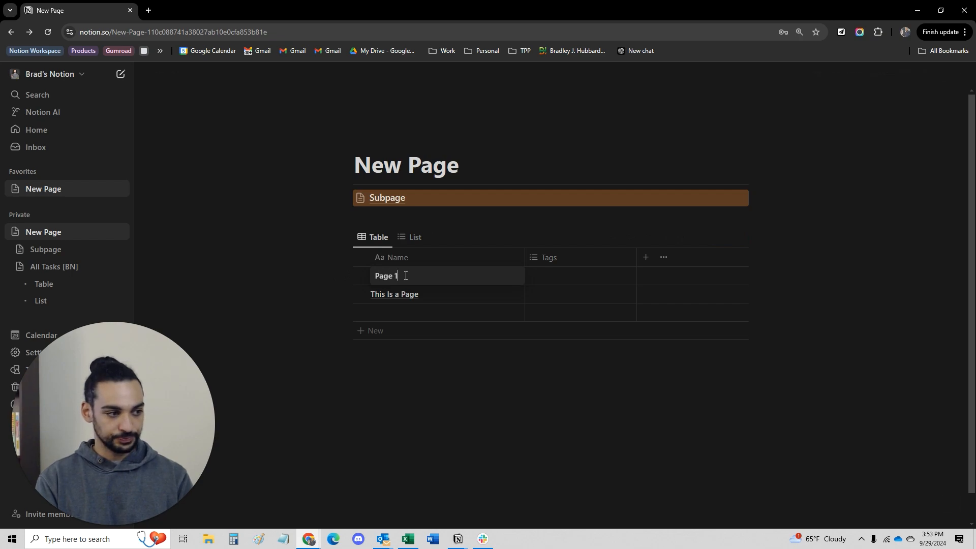
pyautogui.press('Return')
pyautogui.write('PO')
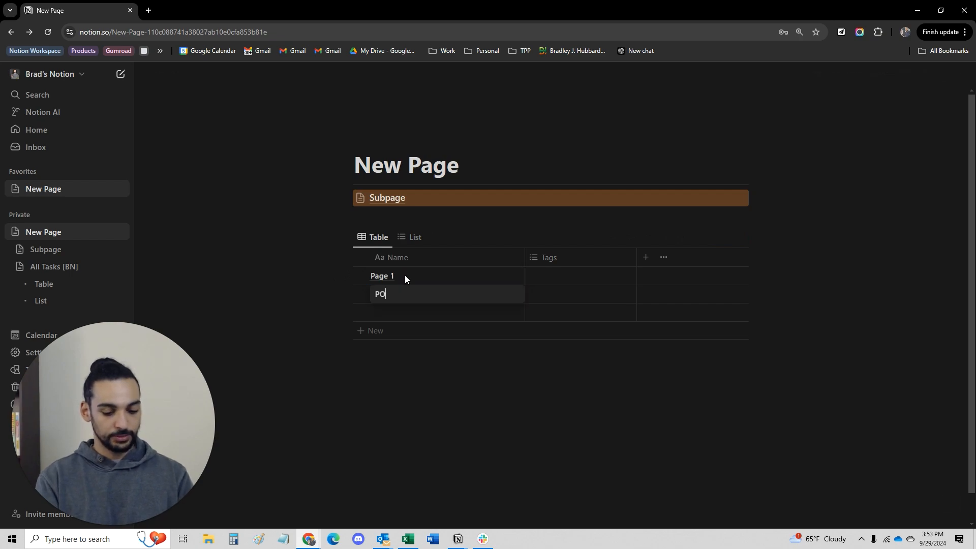
pyautogui.write('ge2')
pyautogui.press('Return')
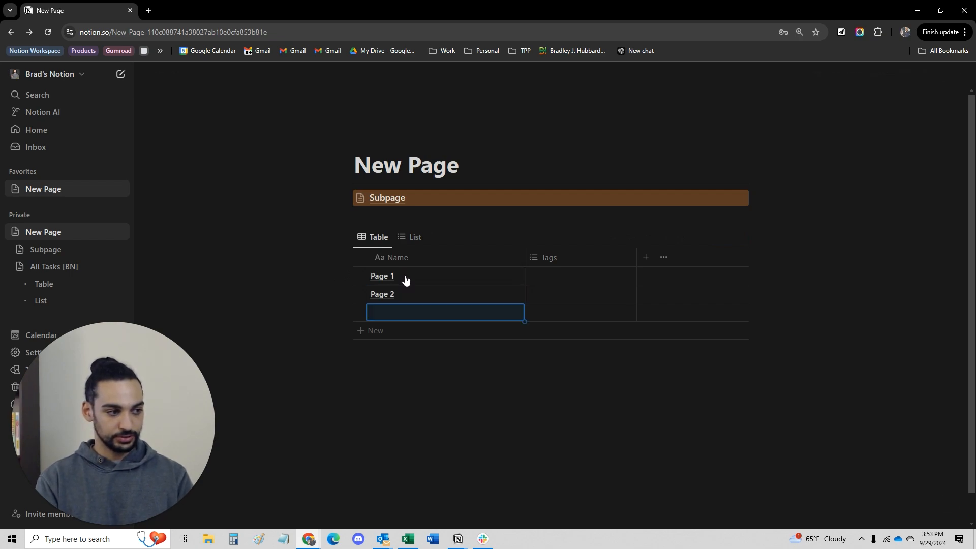
pyautogui.write('Page 3')
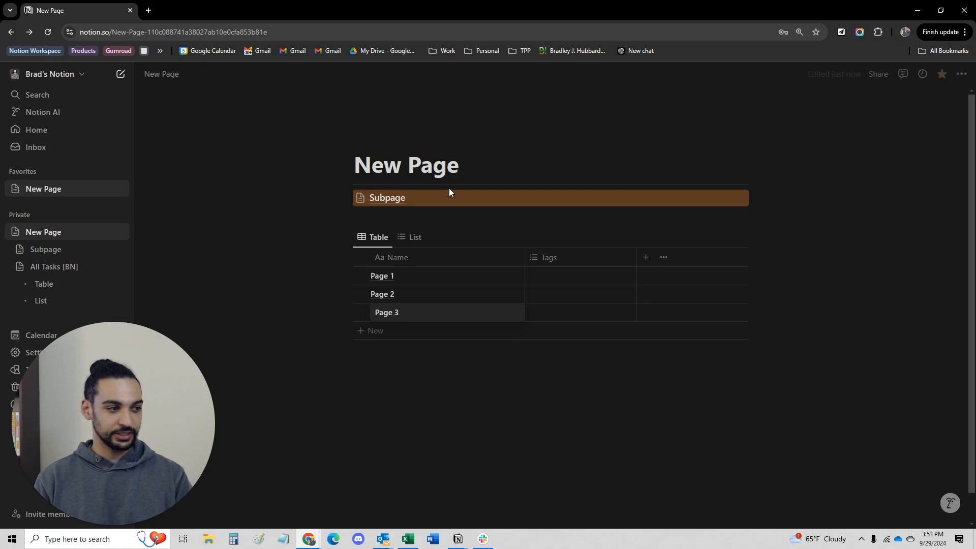
# Rename the database's List view as "Quick List".
pyautogui.click(410, 237)
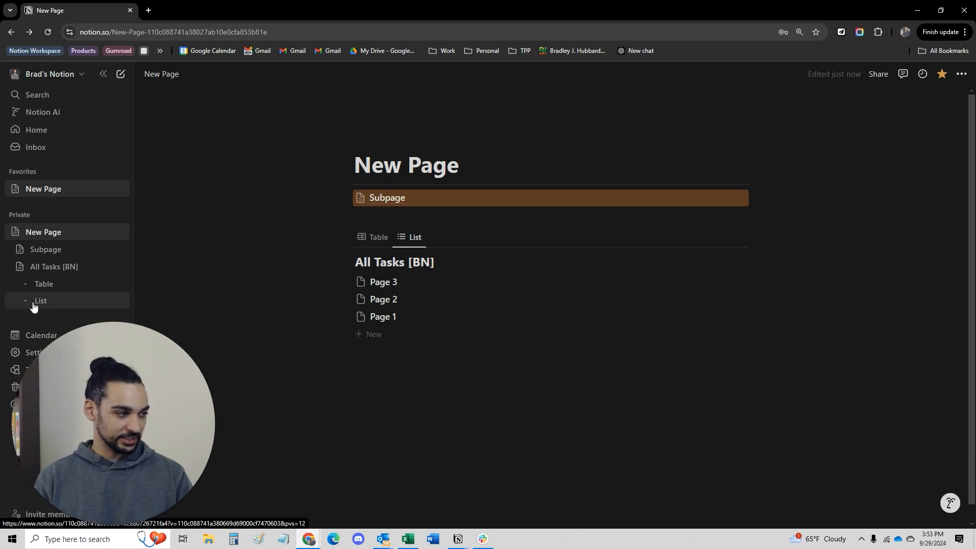
pyautogui.click(416, 237)
pyautogui.click(459, 259)
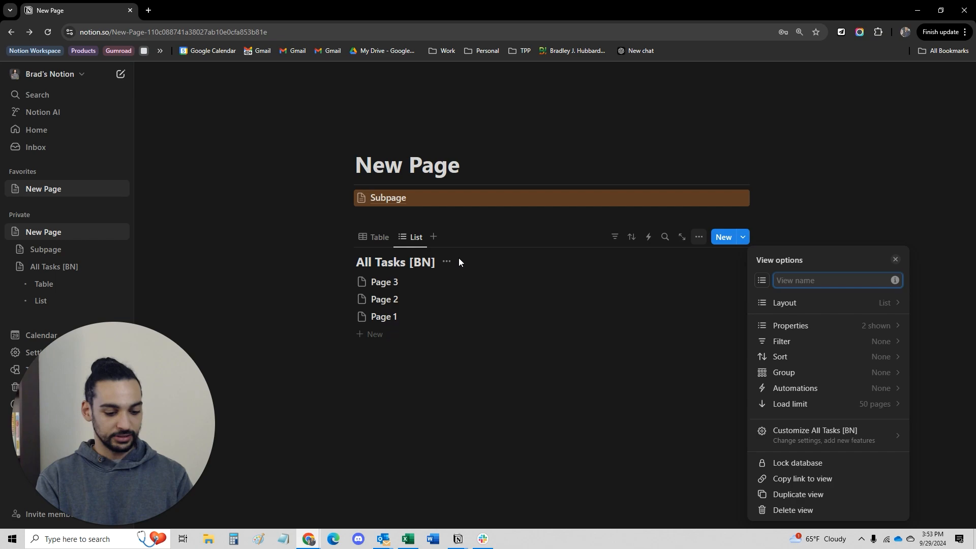
pyautogui.write('Quick List')
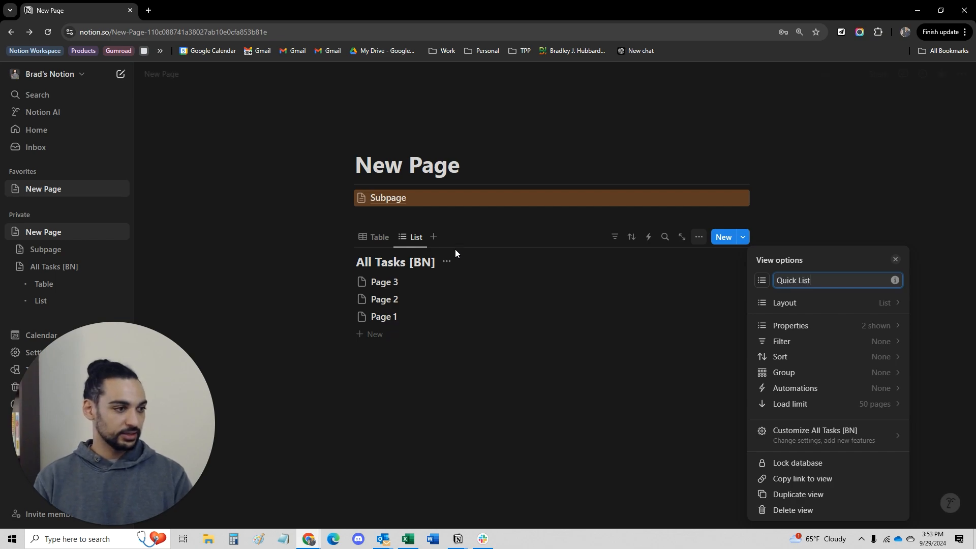
pyautogui.click(468, 182)
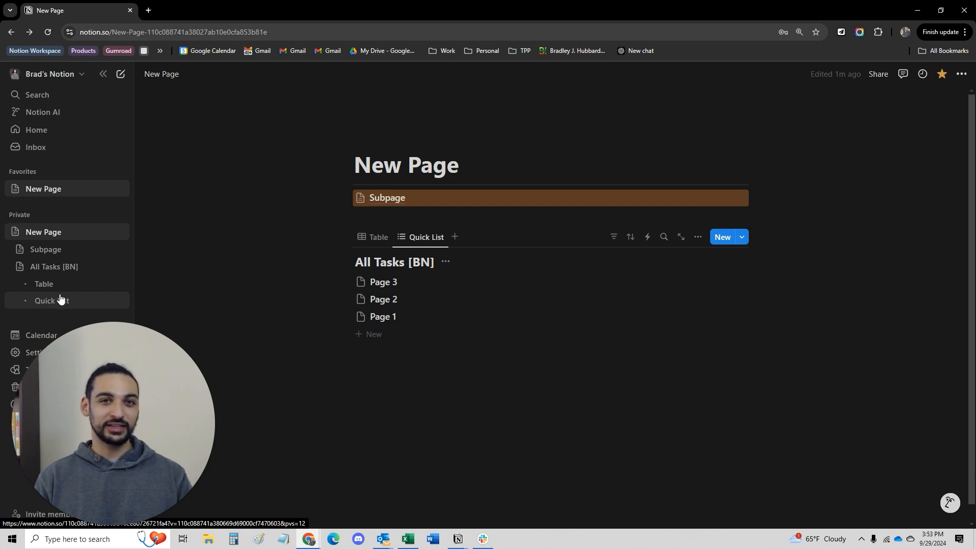
# Open Page 1 from the database's Table view, write "This is info" in its body and embed a blank sub-page below.
pyautogui.click(374, 238)
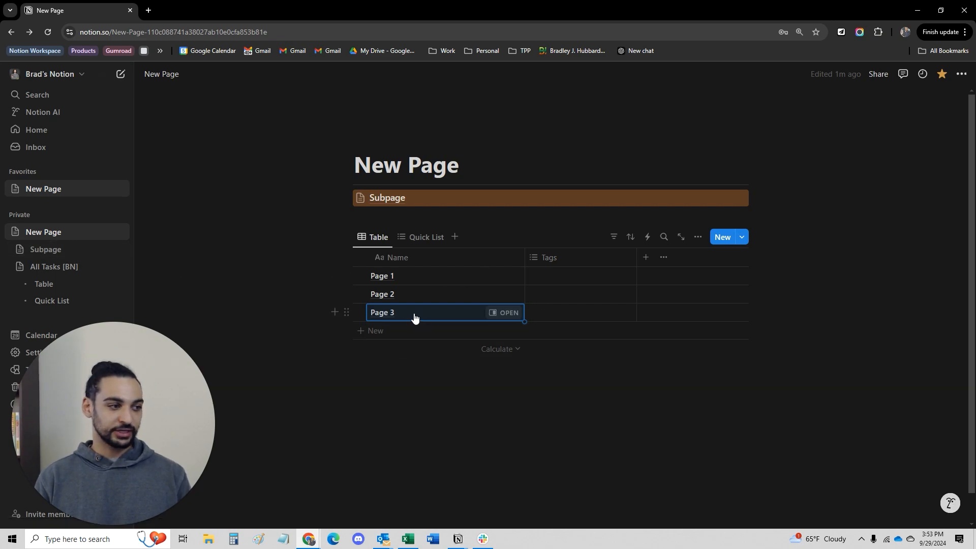
pyautogui.click(407, 278)
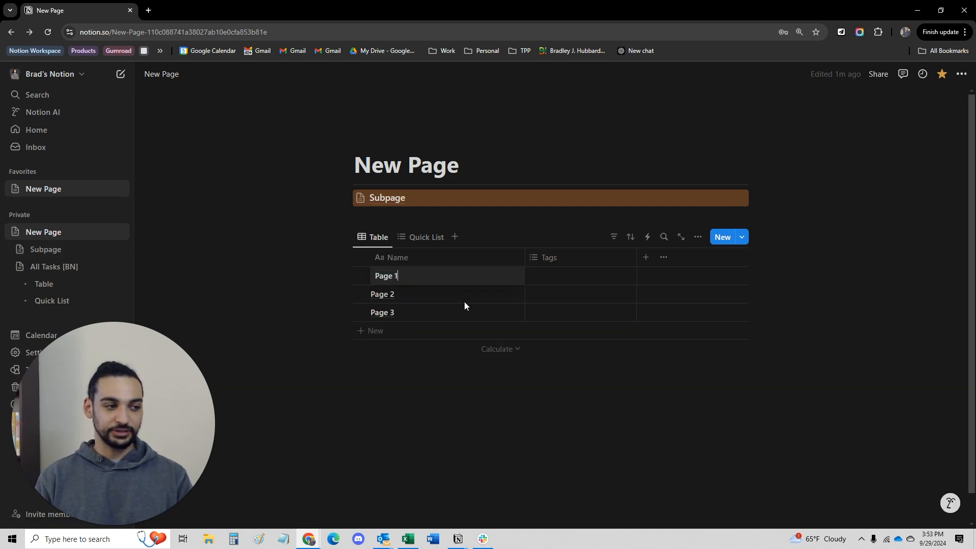
pyautogui.click(528, 279)
pyautogui.click(504, 275)
pyautogui.click(504, 276)
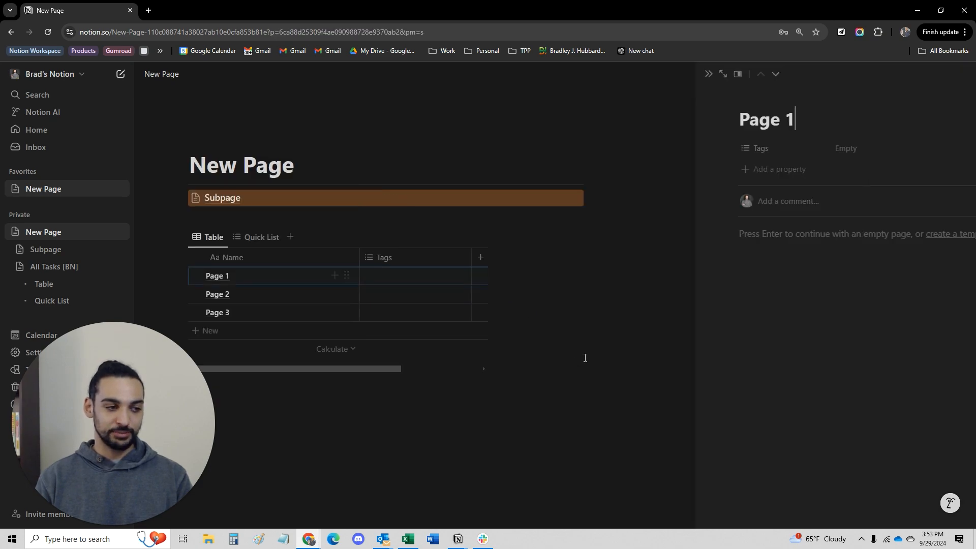
pyautogui.write('This')
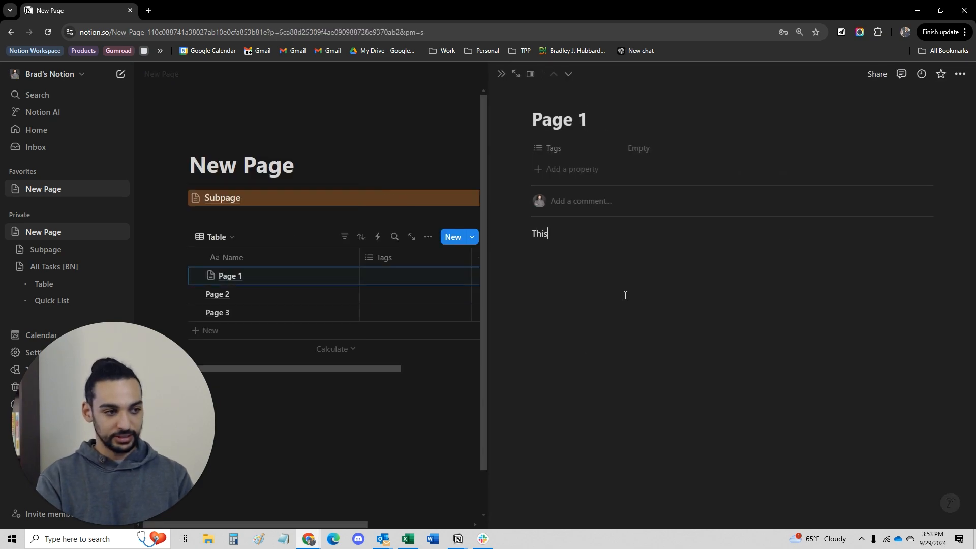
pyautogui.write('/page')
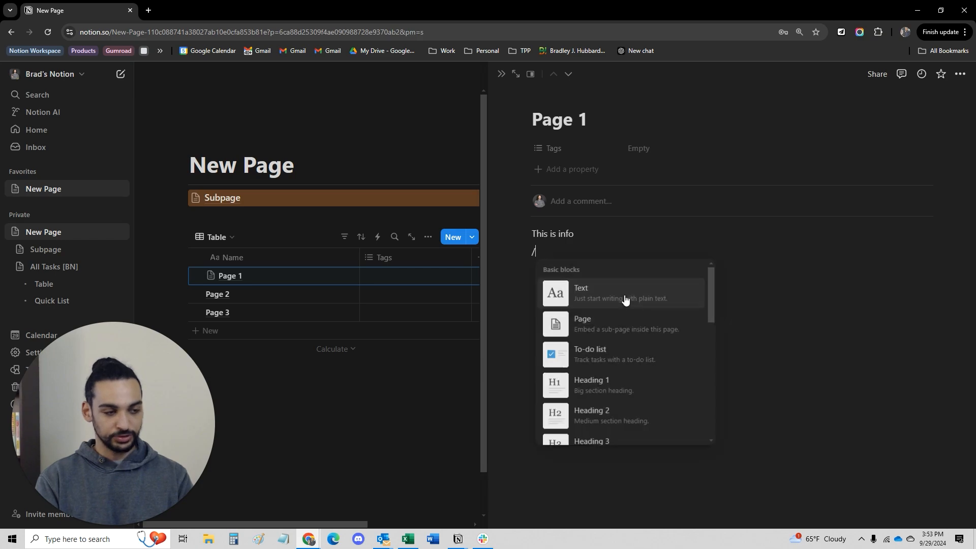
pyautogui.press('Return')
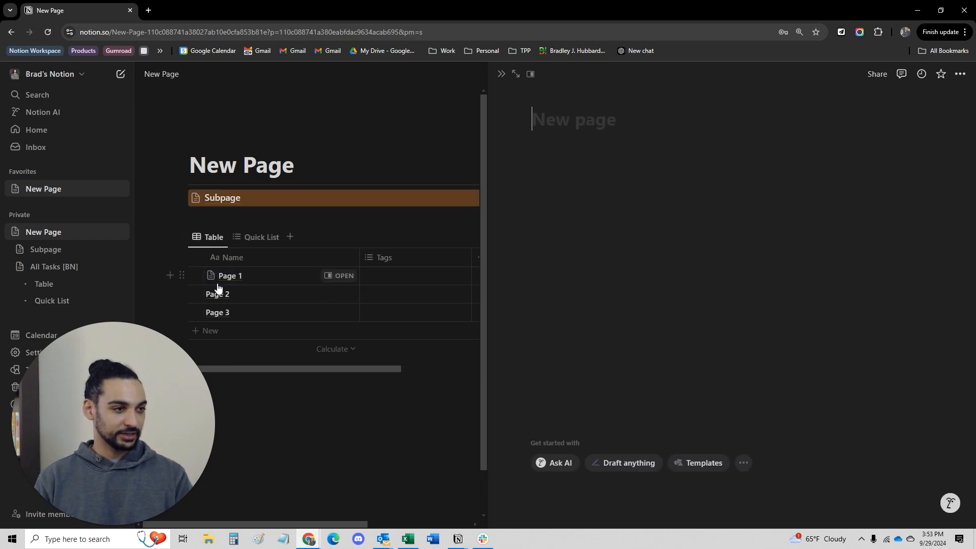
pyautogui.hotkey('alt', 'Left')
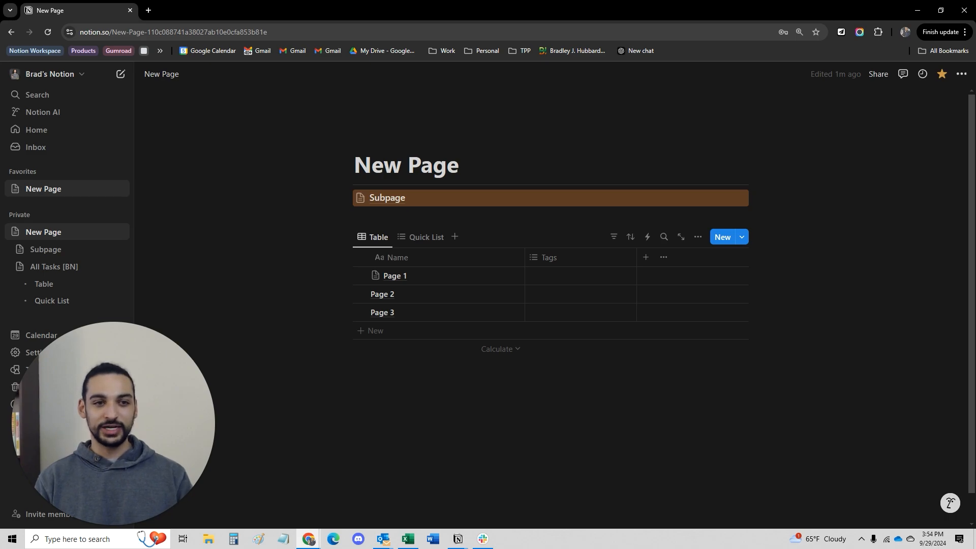
# Switch to the Notion desktop app, collapse All Notion Template Pages and look through the teamspace's page hierarchy.
pyautogui.click(458, 539)
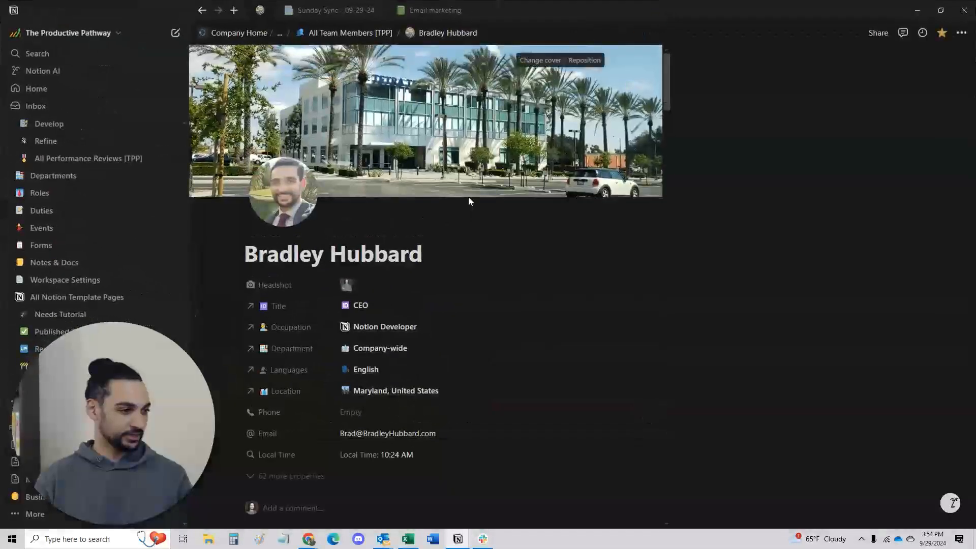
pyautogui.click(19, 297)
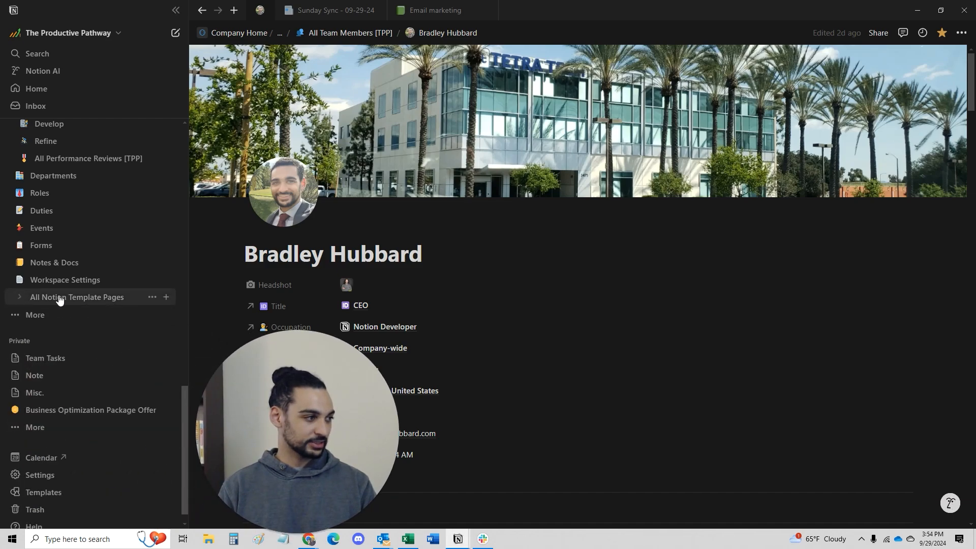
pyautogui.scroll(3, 40, 318)
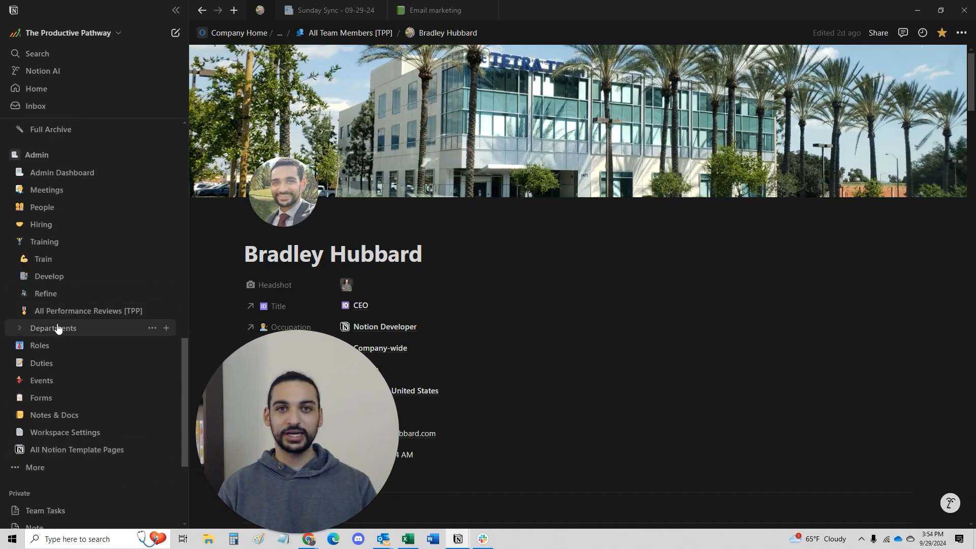
pyautogui.scroll(5, 54, 300)
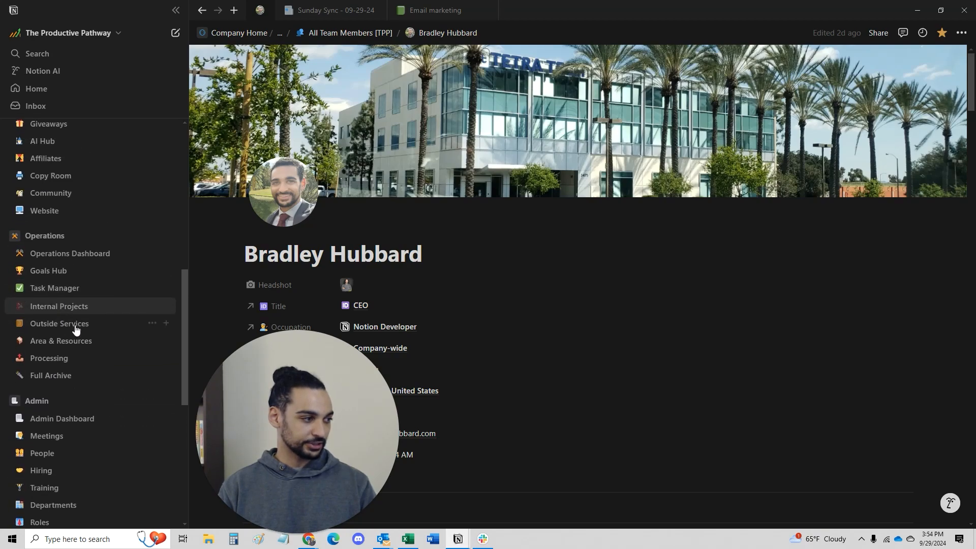
# Expand Task Manager under Operations and examine its nested pages, including the views under All Tasks [TPP].
pyautogui.click(20, 296)
pyautogui.scroll(-3, 46, 351)
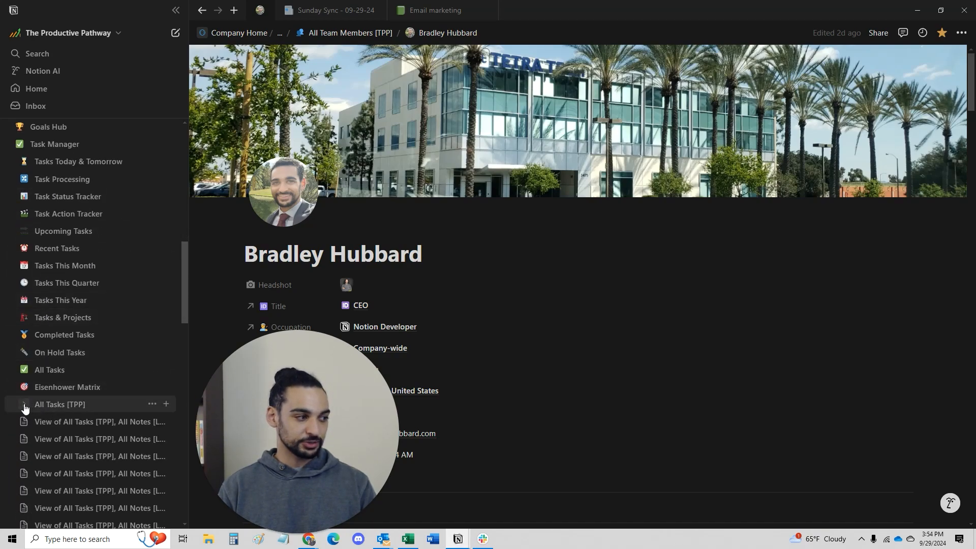
pyautogui.click(23, 406)
pyautogui.click(24, 405)
pyautogui.click(24, 406)
pyautogui.click(24, 406)
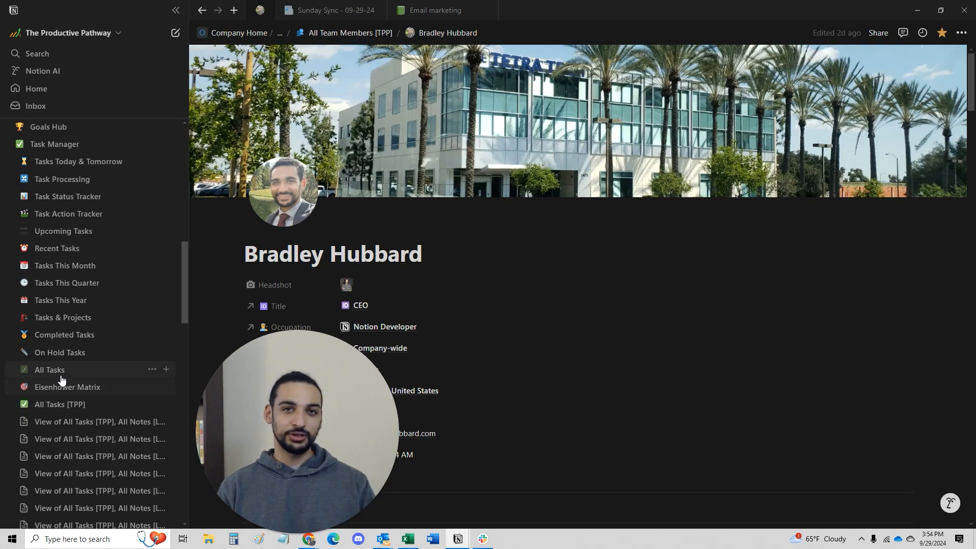
pyautogui.scroll(2, 122, 367)
# View the Eisenhower Matrix page from beginning to end, and return to the practice workspace in the browser.
pyautogui.click(70, 489)
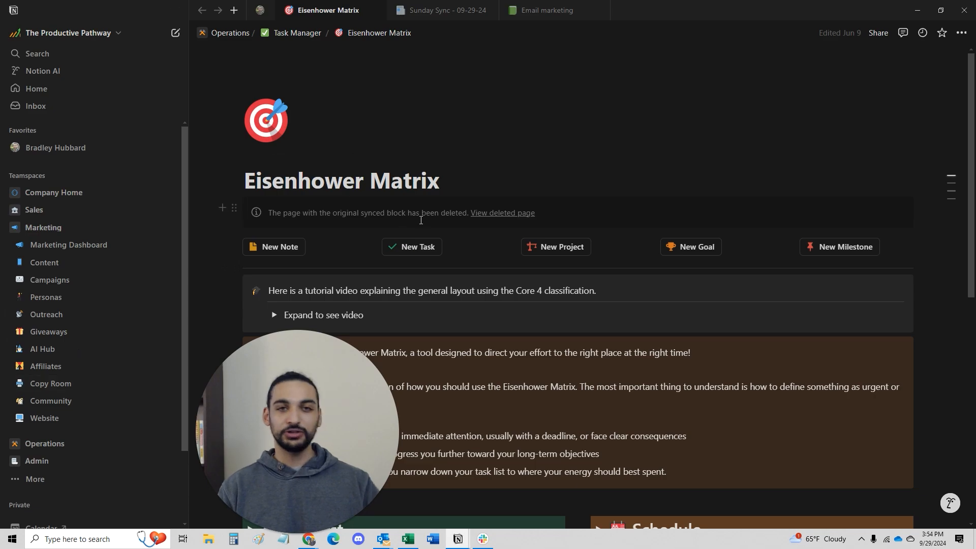
pyautogui.scroll(-3, 403, 165)
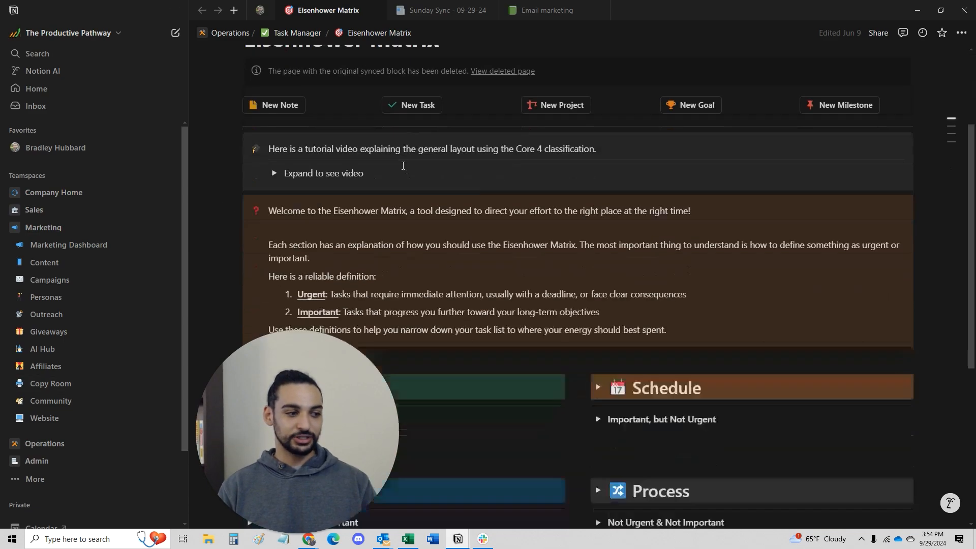
pyautogui.scroll(-5, 404, 166)
pyautogui.scroll(8, 405, 169)
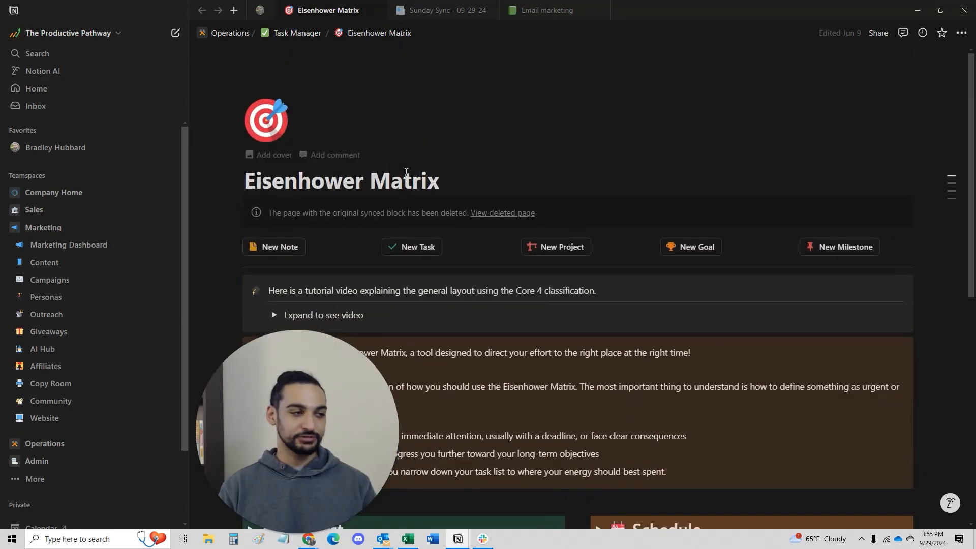
pyautogui.click(406, 172)
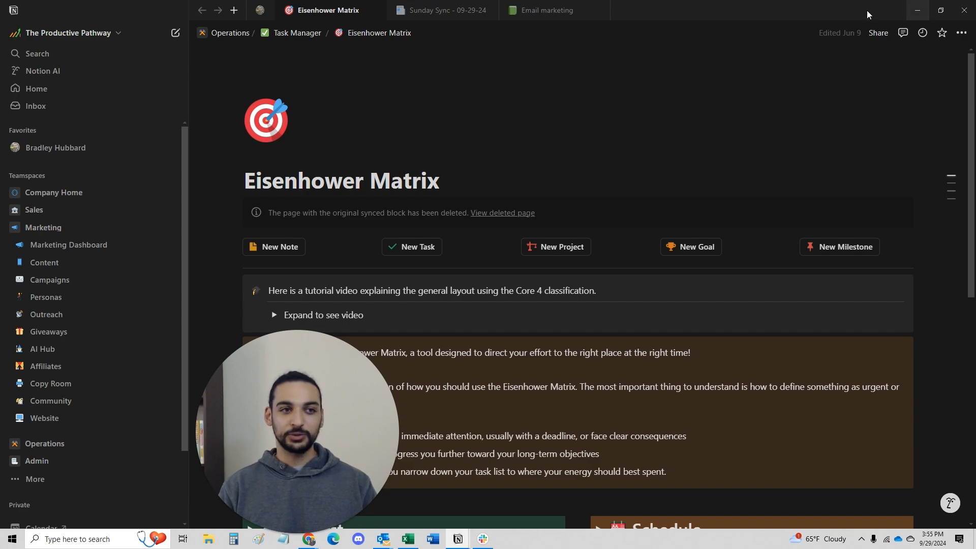
pyautogui.moveTo(867, 14); pyautogui.dragTo(975, 15)
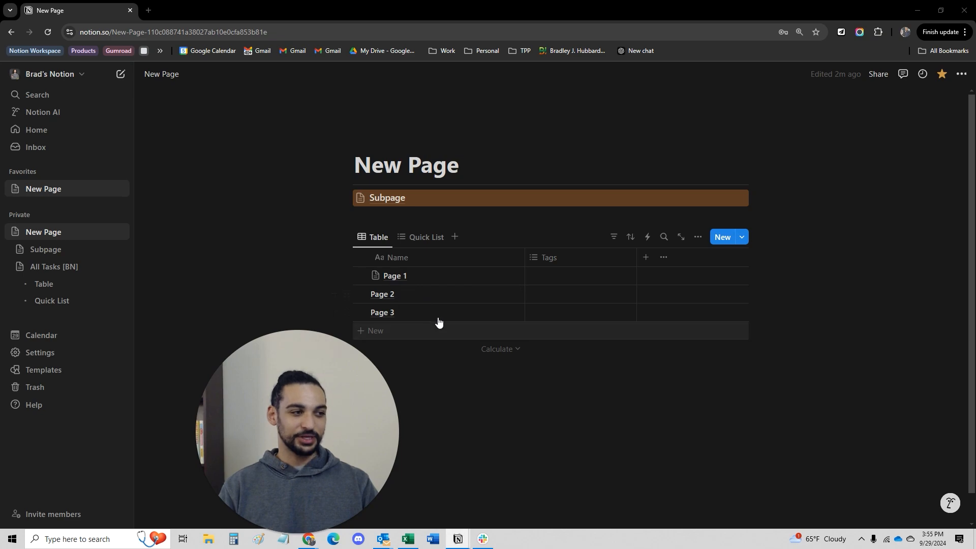
# Create the tags "Blue", "Green" and "REd" and assign all three to Page 1 in the Tags column.
pyautogui.click(577, 277)
pyautogui.write('Blue')
pyautogui.press('Return')
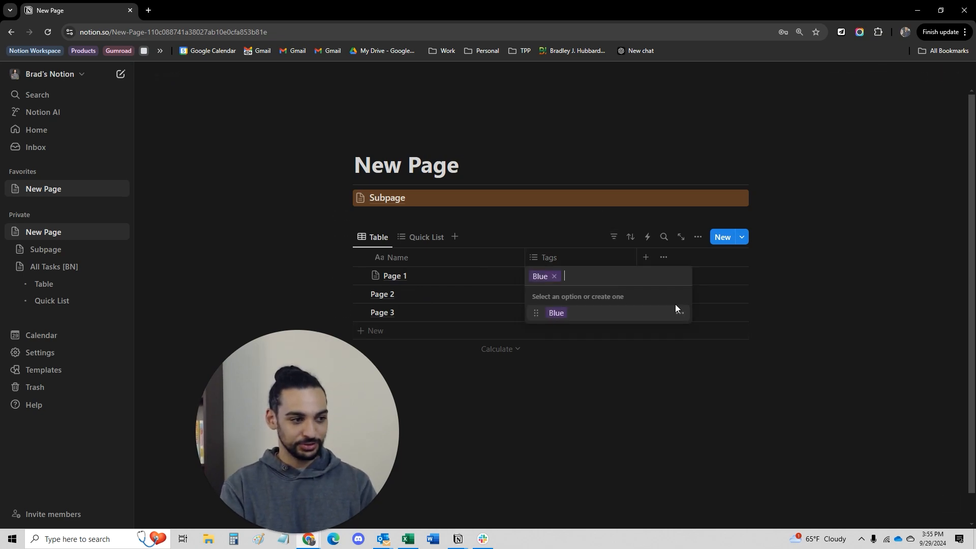
pyautogui.write('Green')
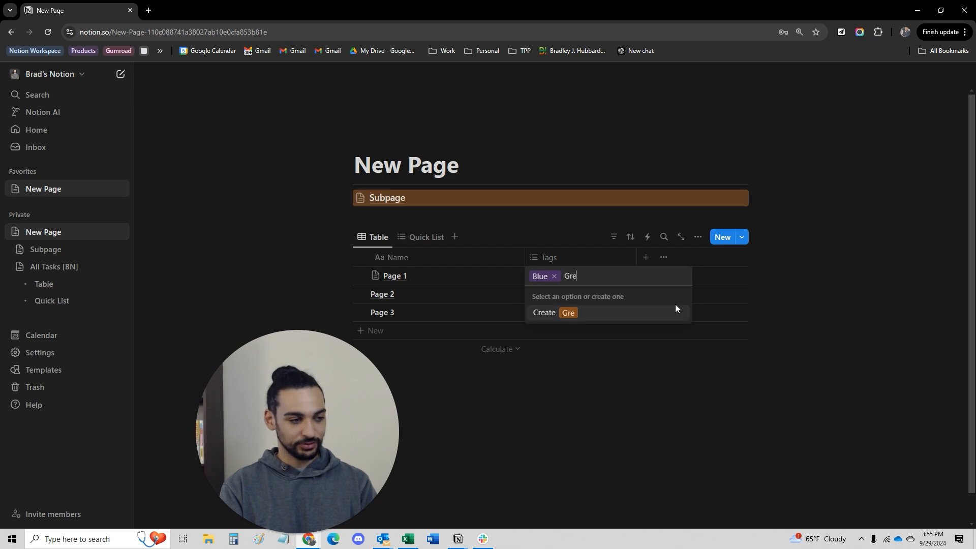
pyautogui.press('Return')
pyautogui.write('REd')
pyautogui.press('Return')
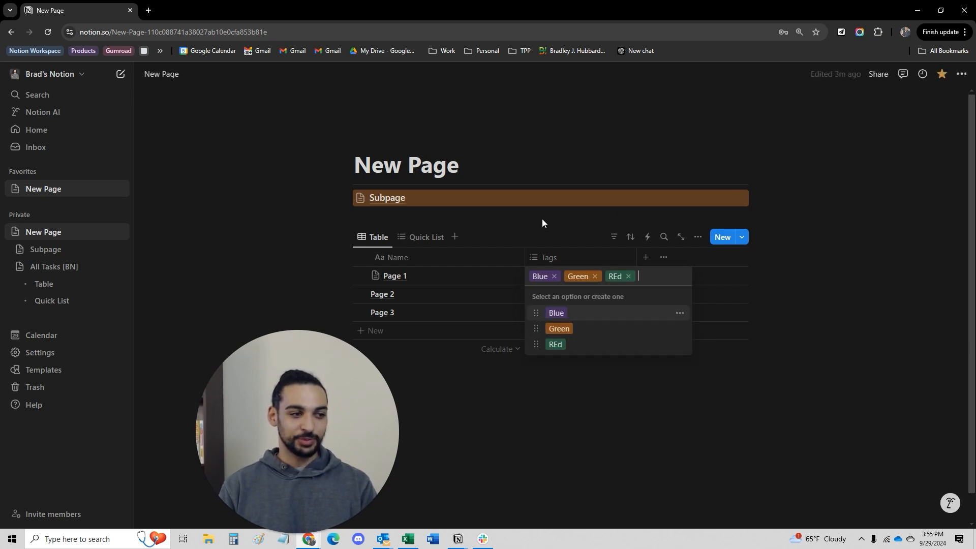
pyautogui.press('Escape')
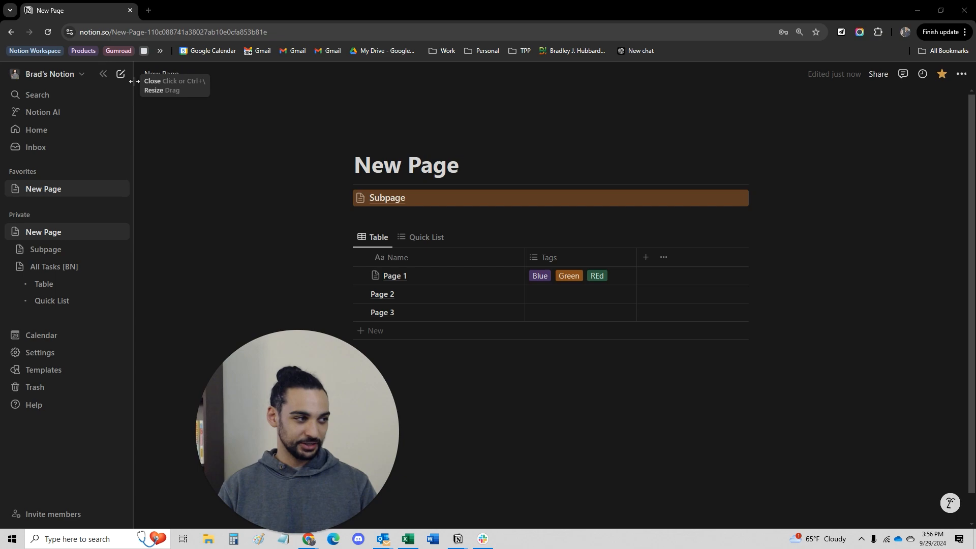
# Rename the parent page from its heading as "Page About The Team".
pyautogui.doubleClick(383, 170)
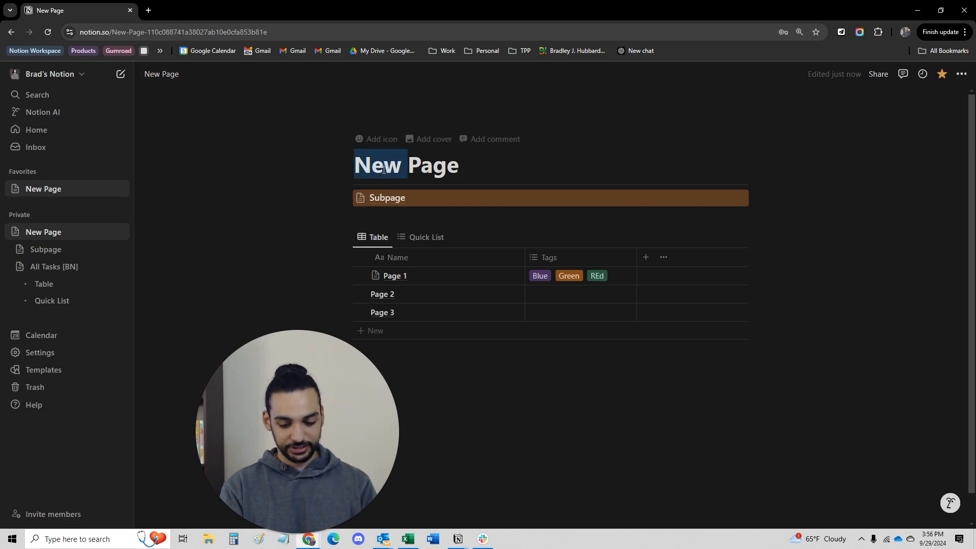
pyautogui.press('BackSpace')
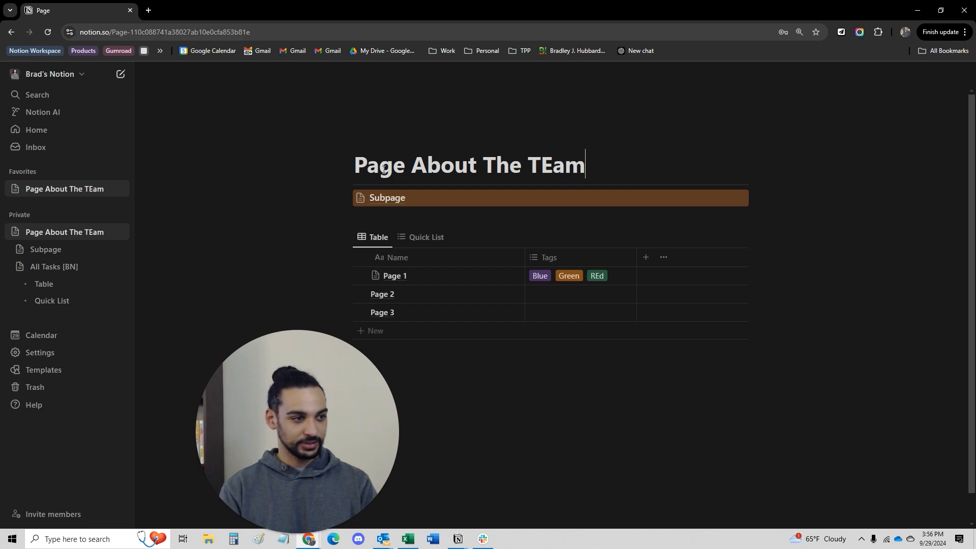
pyautogui.press('BackSpace')
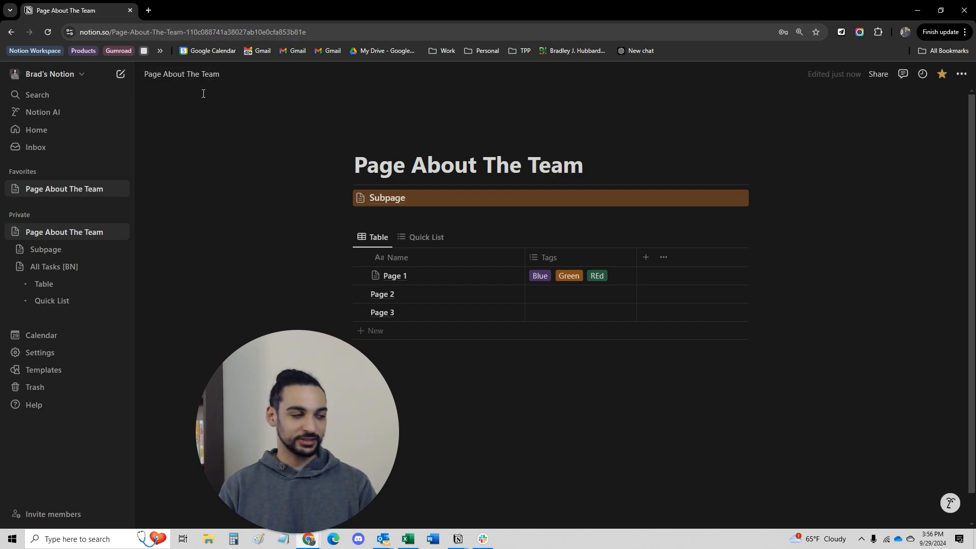
# Go back and forth between Subpage and its parent page to examine how the breadcrumb path tracks nesting.
pyautogui.click(384, 199)
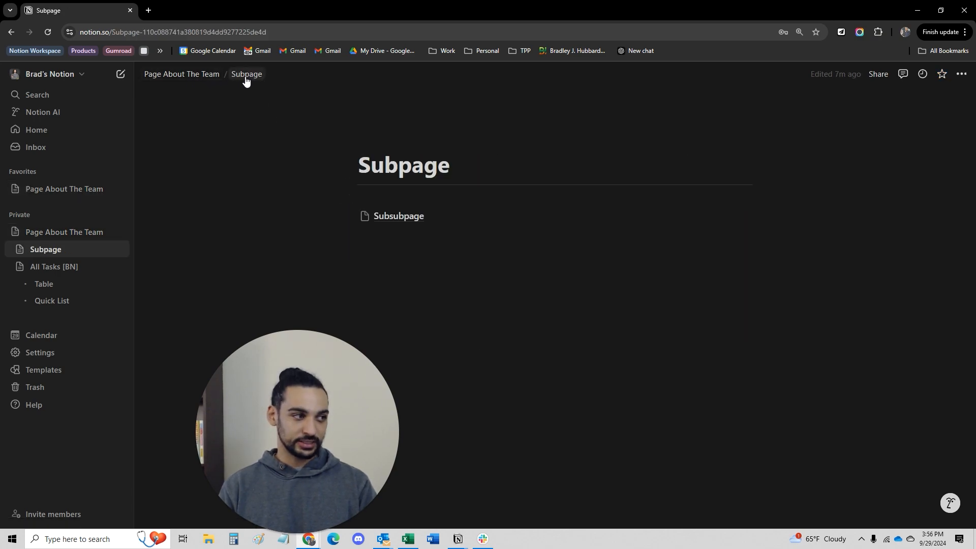
pyautogui.click(190, 76)
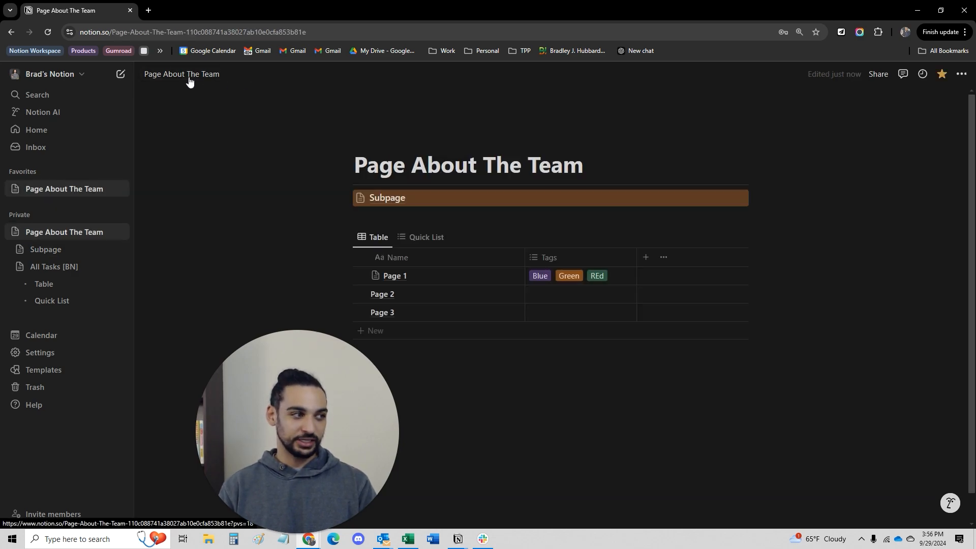
pyautogui.click(376, 199)
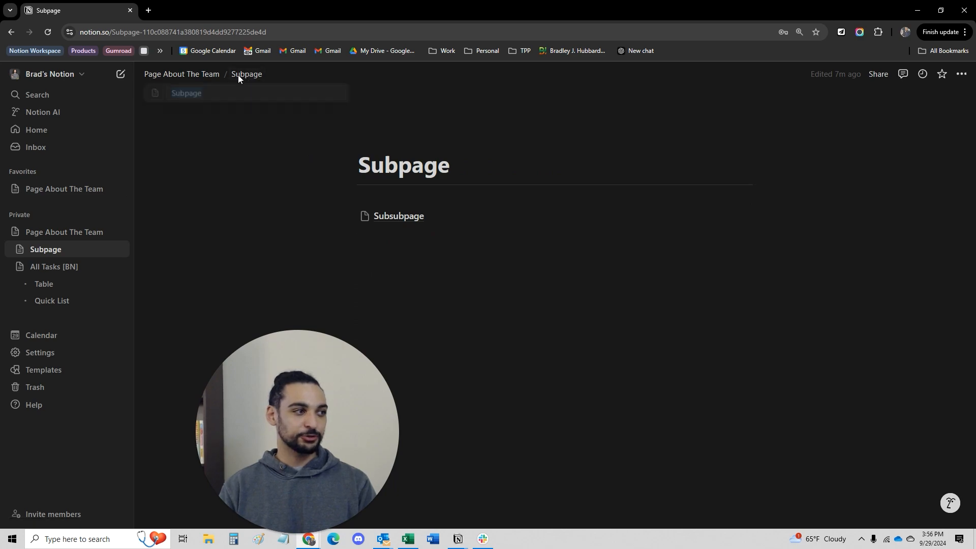
pyautogui.click(193, 74)
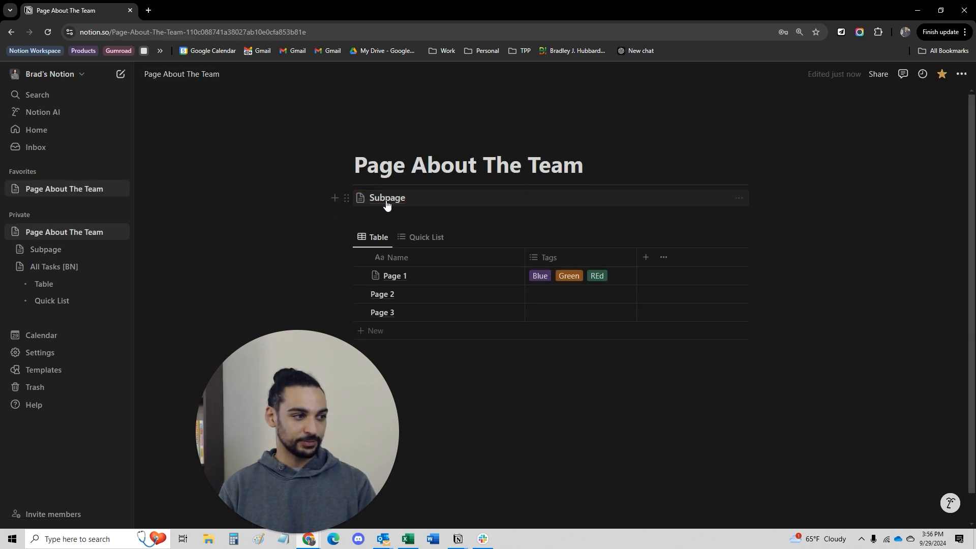
pyautogui.click(387, 206)
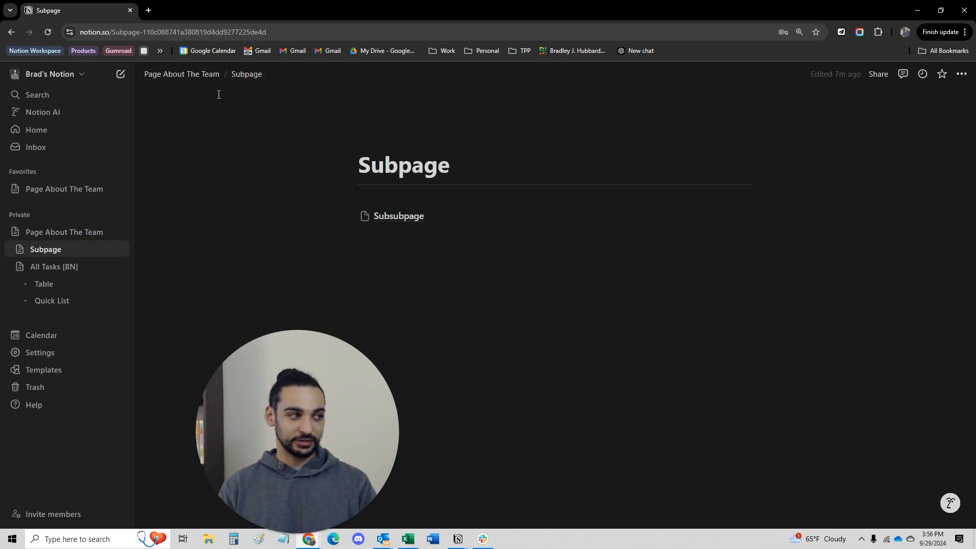
pyautogui.click(202, 75)
# Open the Page 1 entry as a full page to examine its breadcrumb path through the All Tasks [BN] database.
pyautogui.click(509, 276)
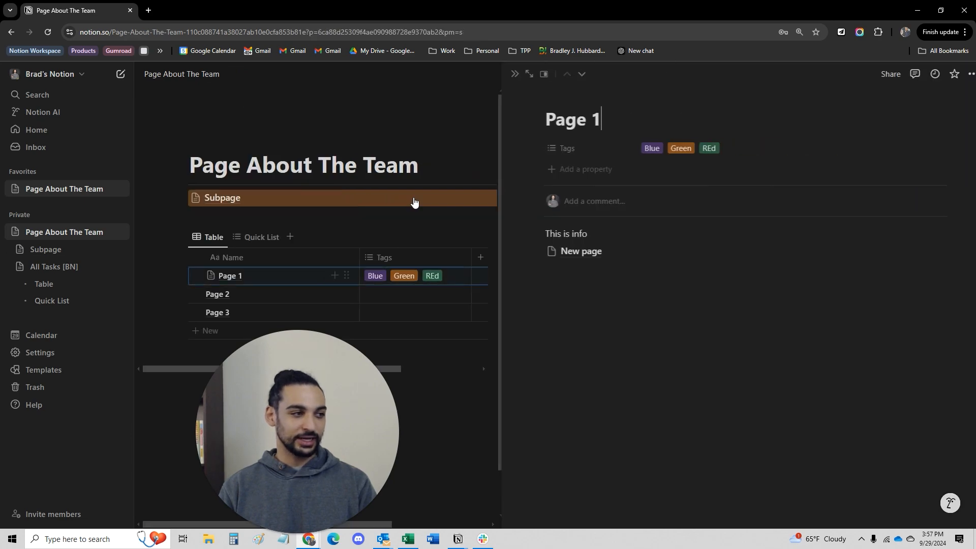
pyautogui.click(515, 74)
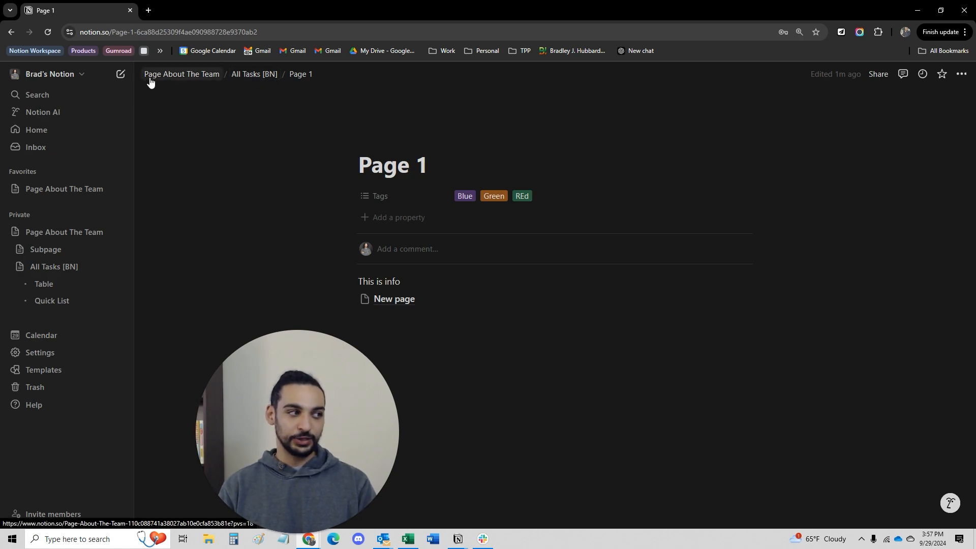
# Return to the parent page, rename it "About The Team" and check the new name in Subpage's breadcrumb path.
pyautogui.click(192, 77)
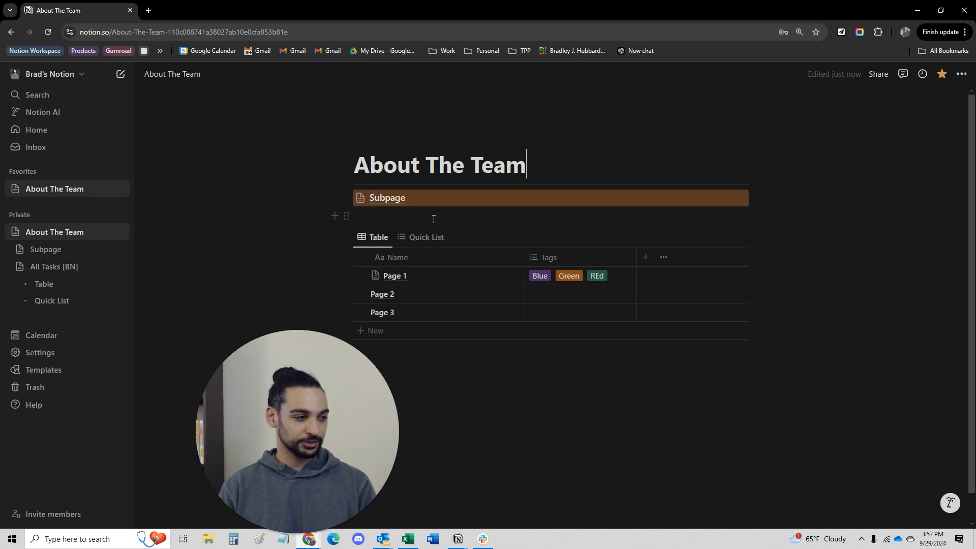
pyautogui.click(378, 198)
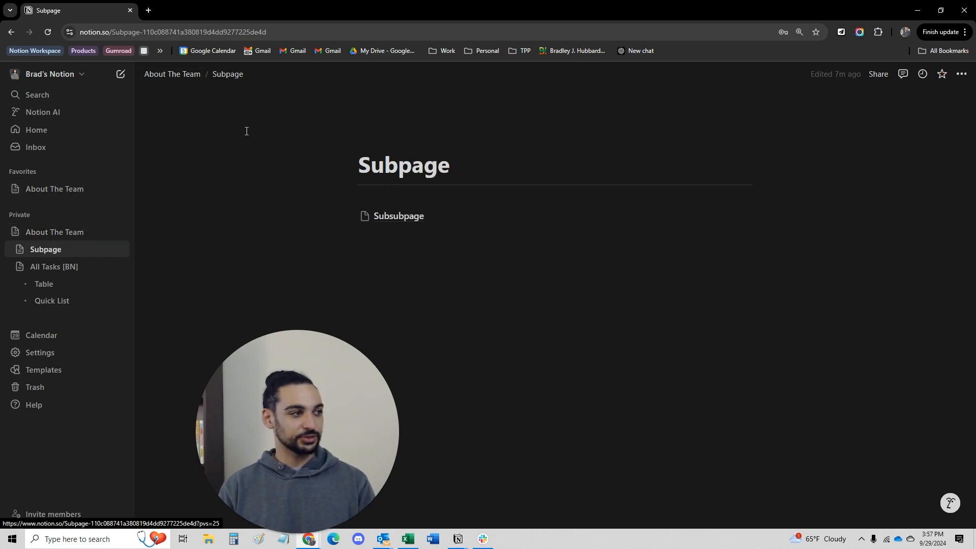
pyautogui.click(174, 77)
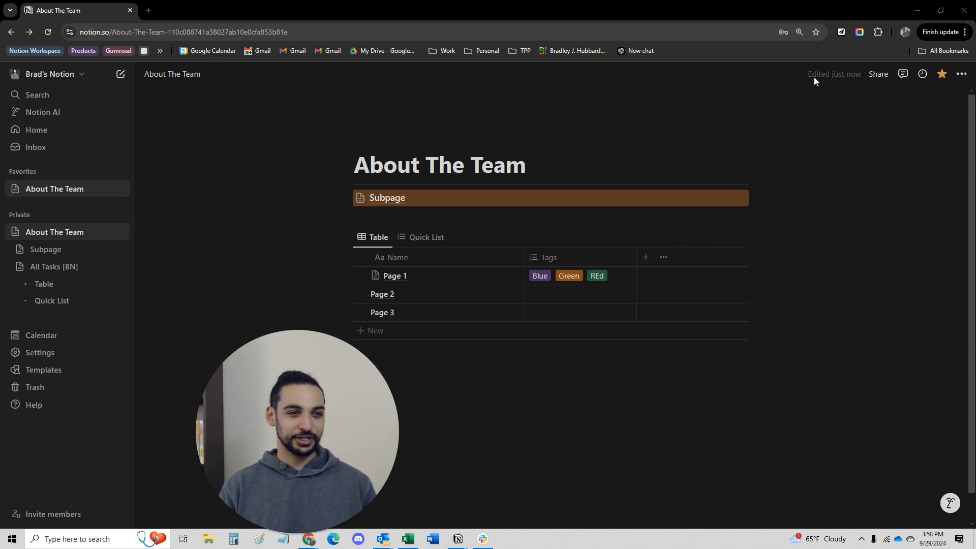
# Publish the About The Team page to the web and copy its site link from the publishing settings.
pyautogui.click(870, 77)
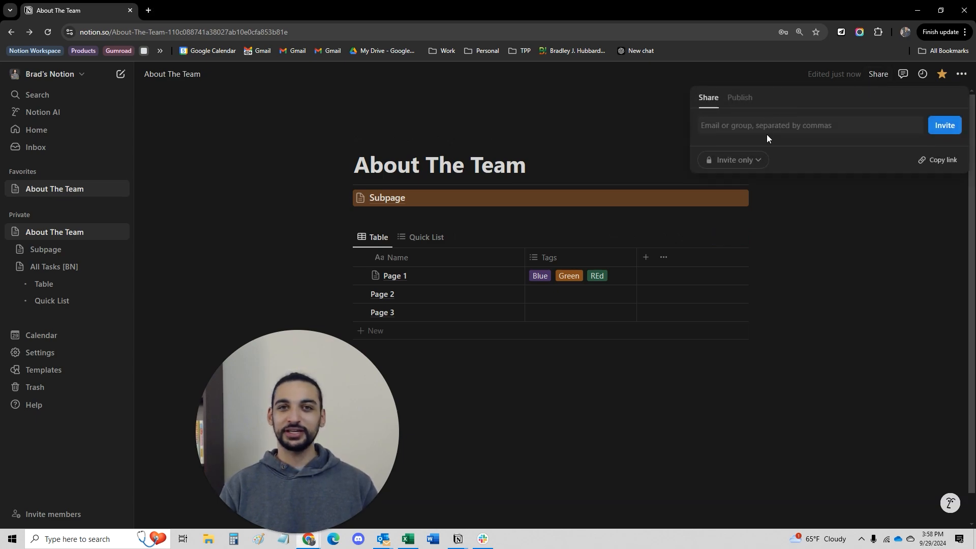
pyautogui.click(747, 100)
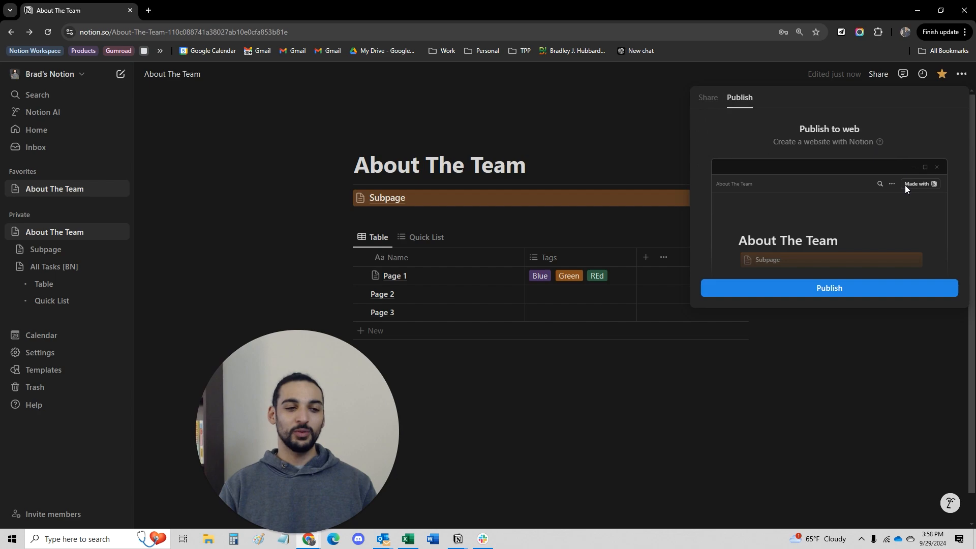
pyautogui.click(831, 289)
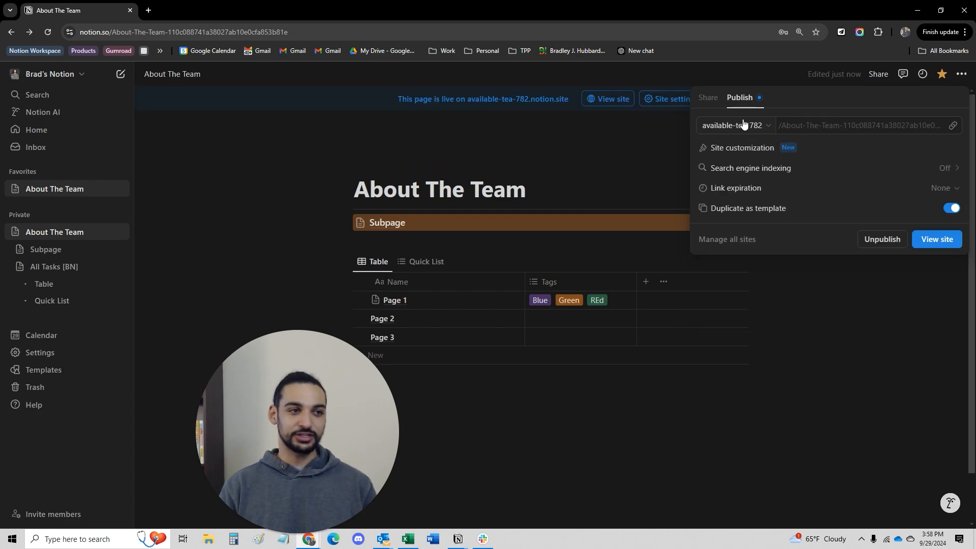
pyautogui.click(482, 126)
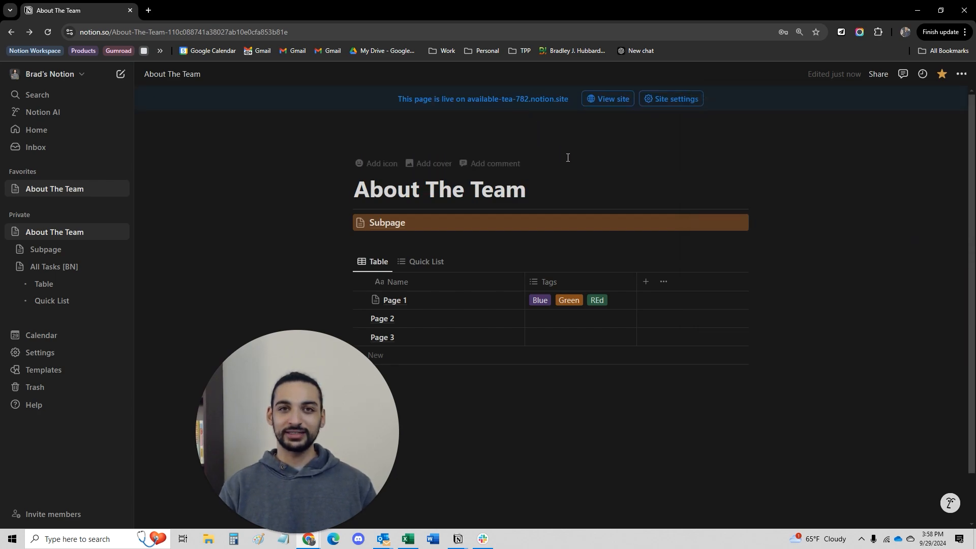
pyautogui.click(673, 104)
pyautogui.click(952, 126)
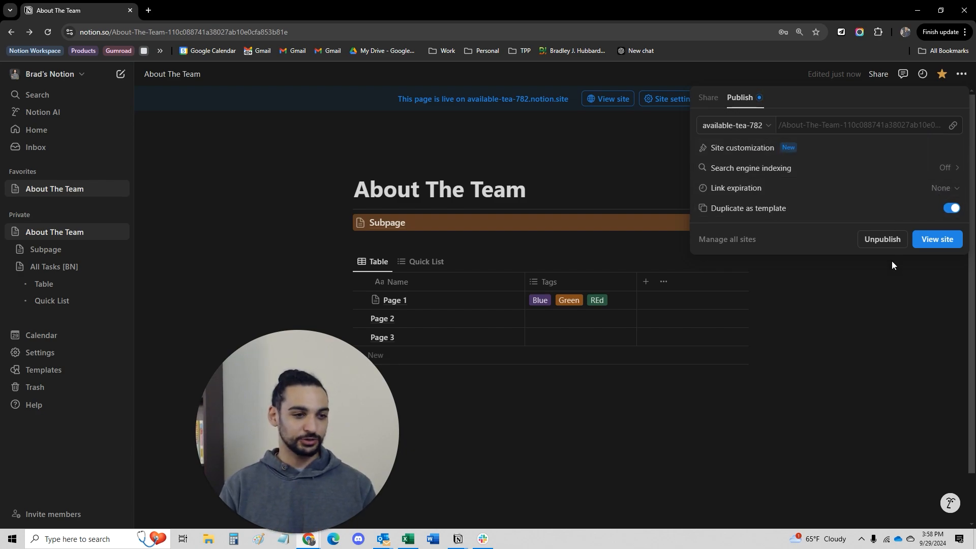
# Examine who has access to the page and the form for inviting people by e-mail or group.
pyautogui.click(709, 99)
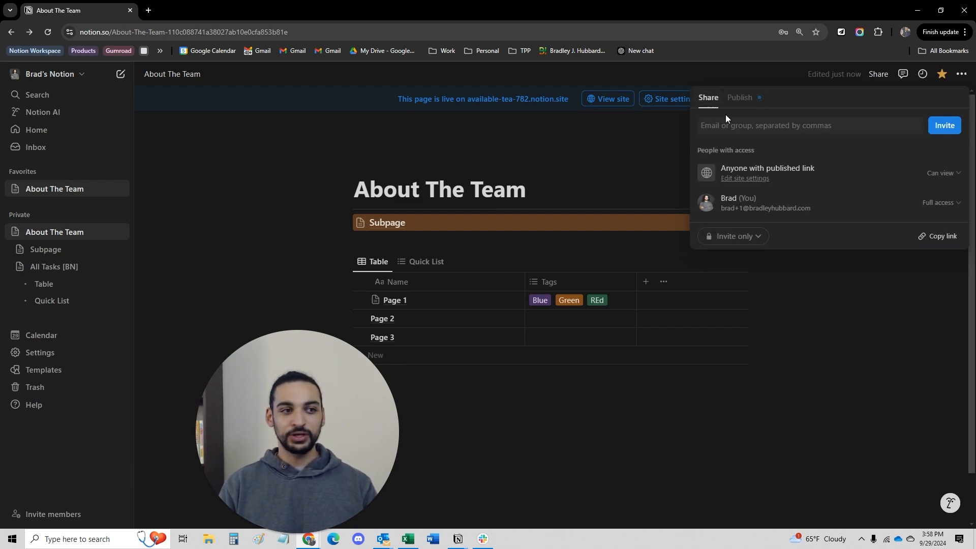
pyautogui.click(869, 129)
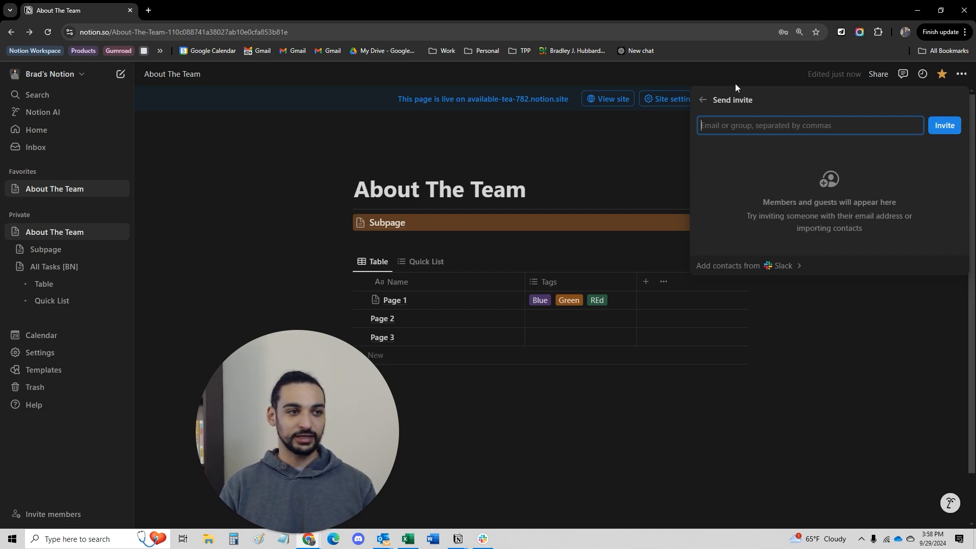
pyautogui.click(702, 104)
# Post the page comment "I had an opinion about this. @" followed by a mention of the About The Team page.
pyautogui.click(889, 82)
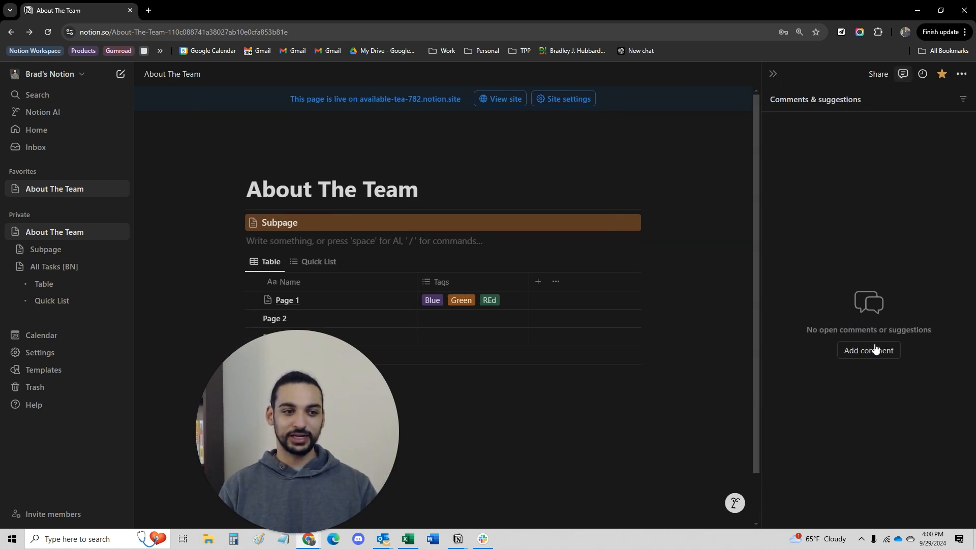
pyautogui.click(875, 349)
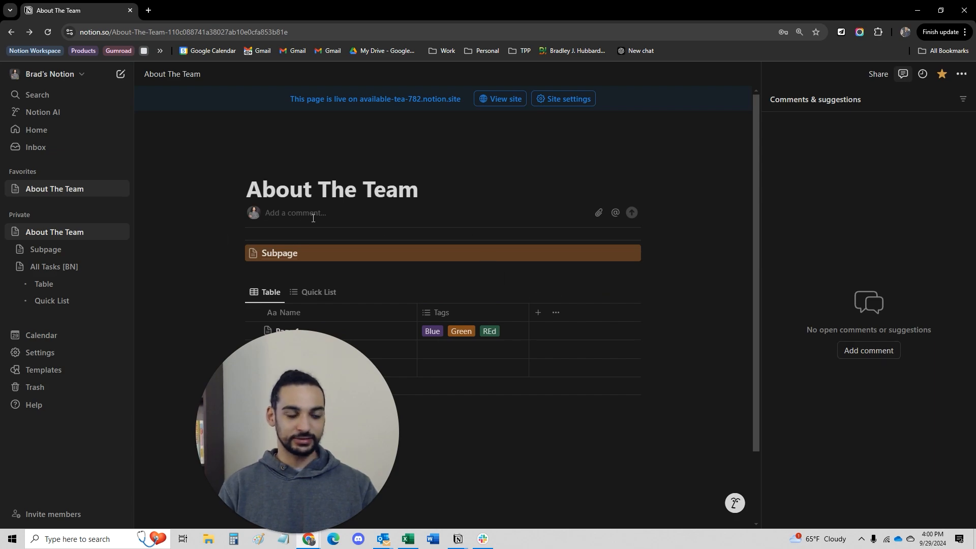
pyautogui.write('I had a')
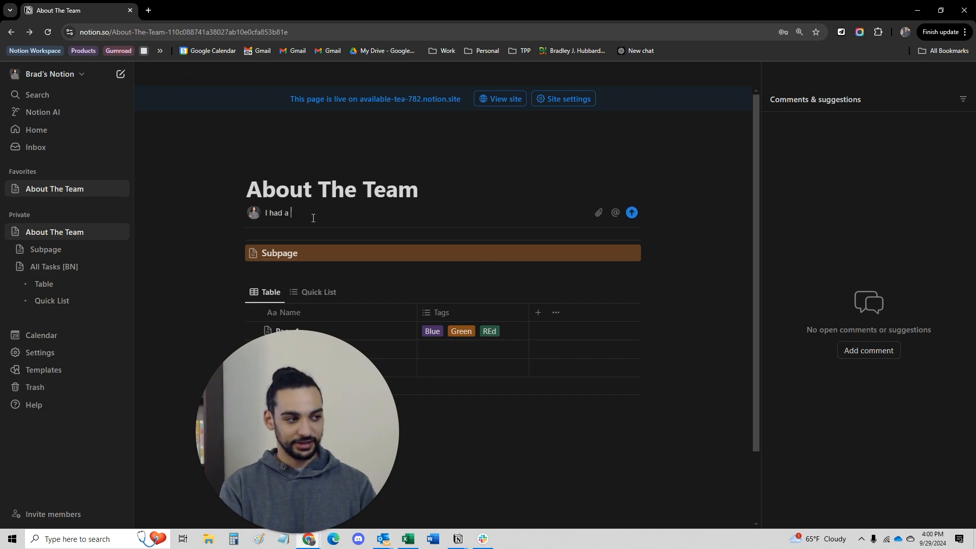
pyautogui.press('BackSpace')
pyautogui.write('n opinion ab')
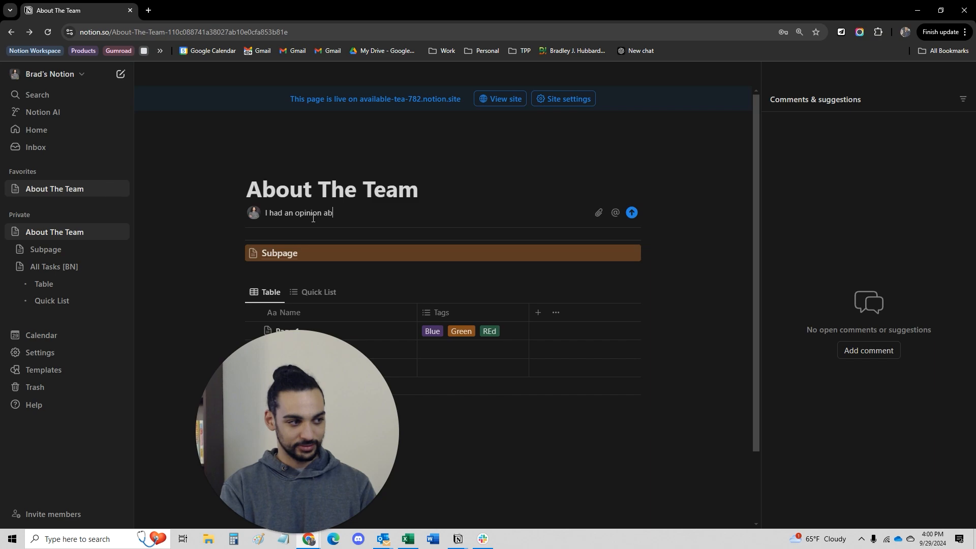
pyautogui.write('out this. @ About The Team')
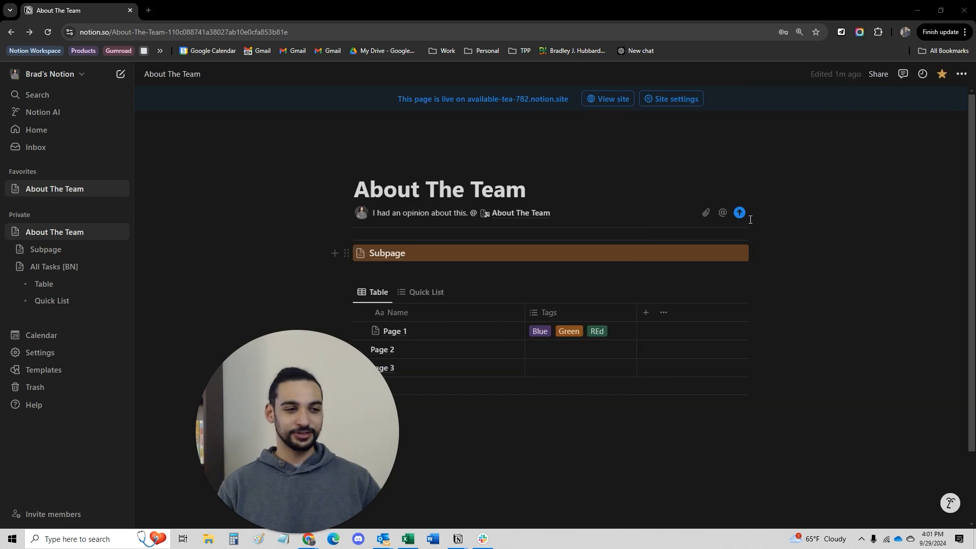
pyautogui.click(738, 213)
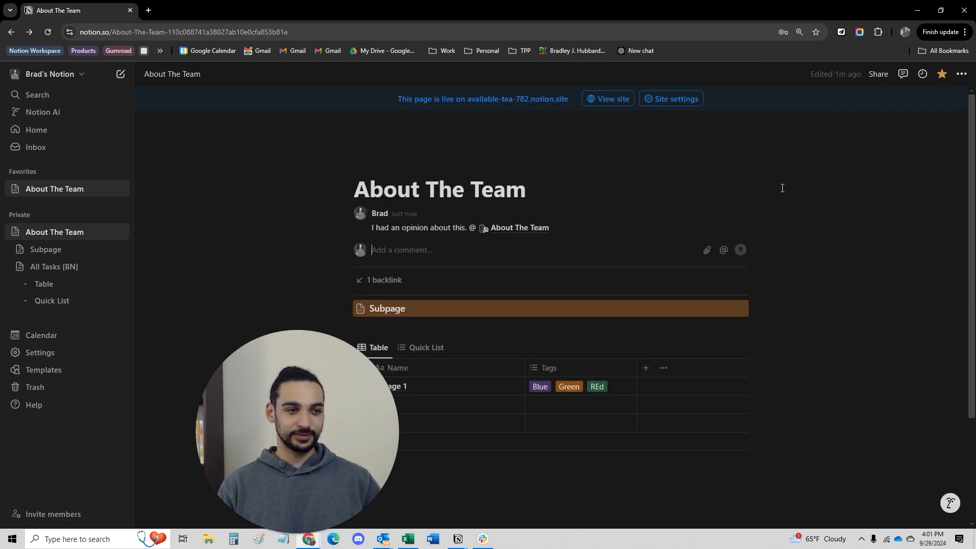
# Resolve the new page comment and filter the comments by Resolved status to review it.
pyautogui.click(726, 215)
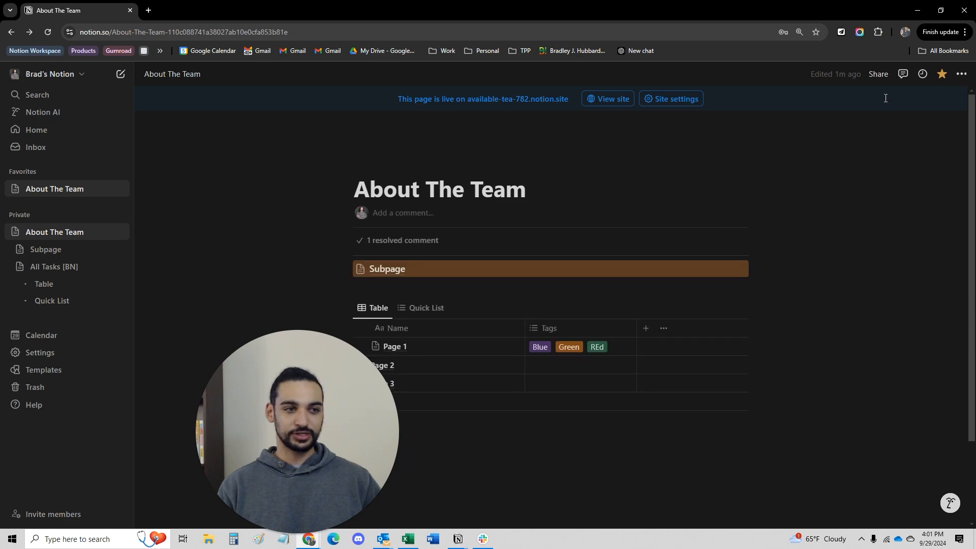
pyautogui.click(902, 76)
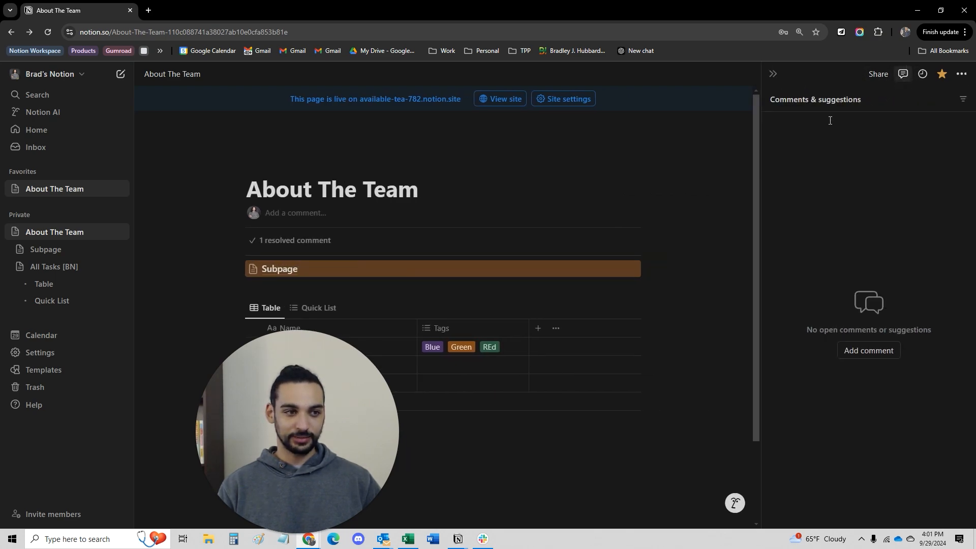
pyautogui.click(961, 100)
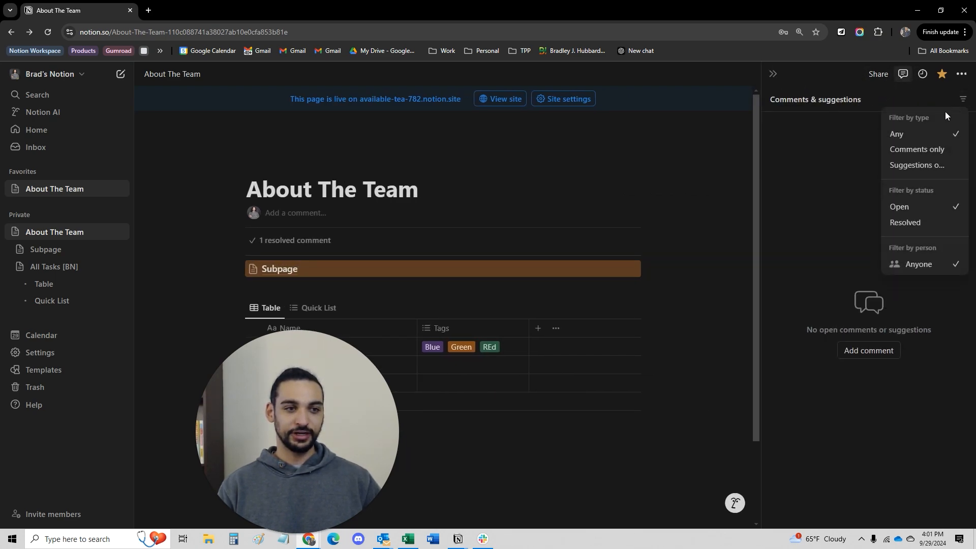
pyautogui.click(905, 224)
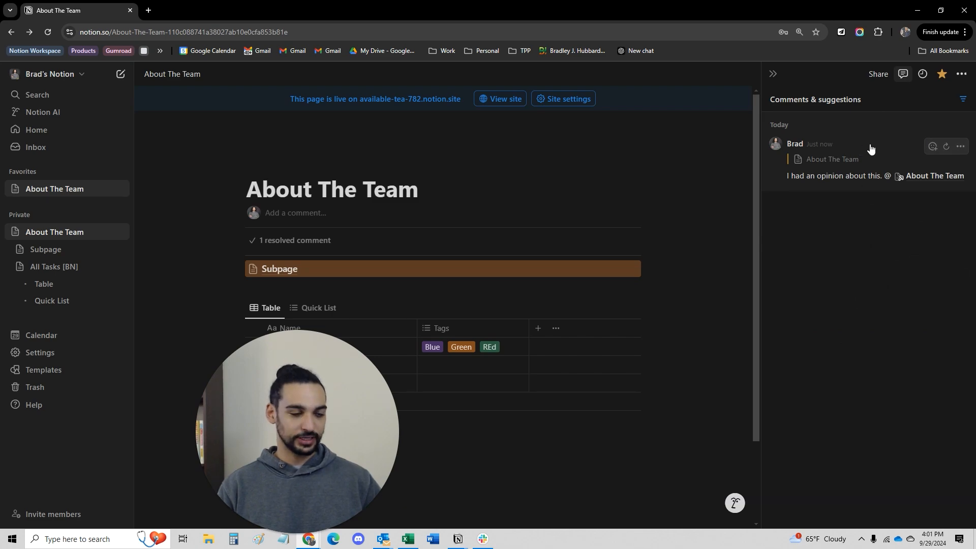
pyautogui.click(899, 76)
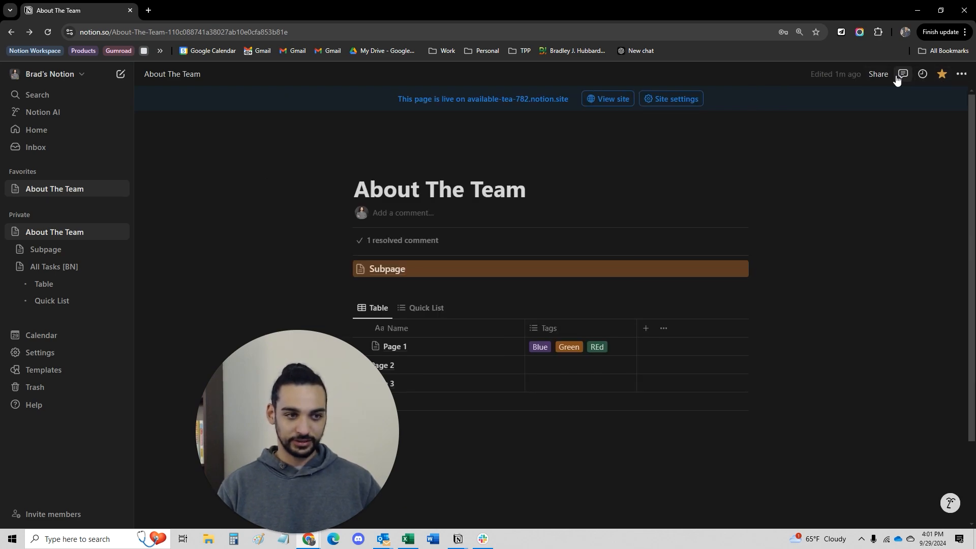
# Examine the page's update history and its analytics.
pyautogui.click(922, 76)
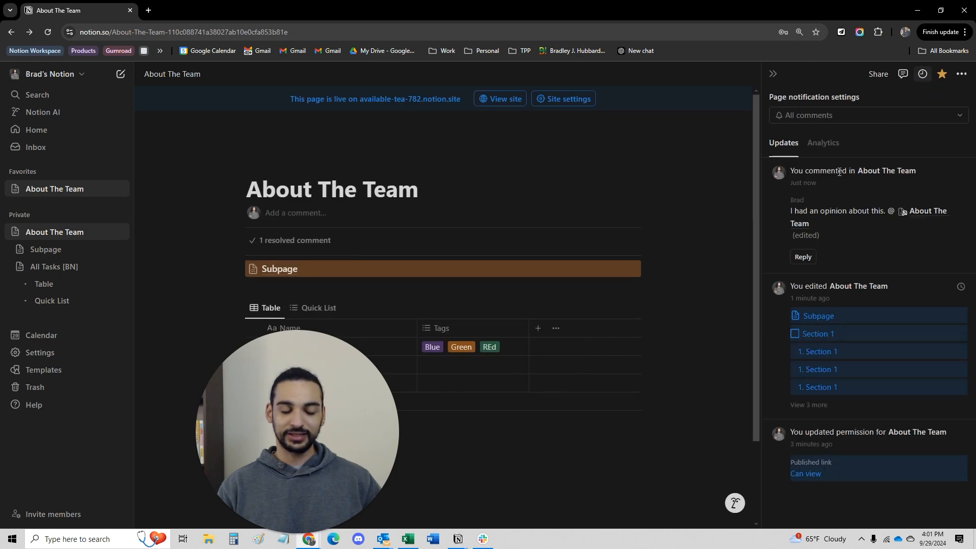
pyautogui.click(825, 143)
pyautogui.click(773, 76)
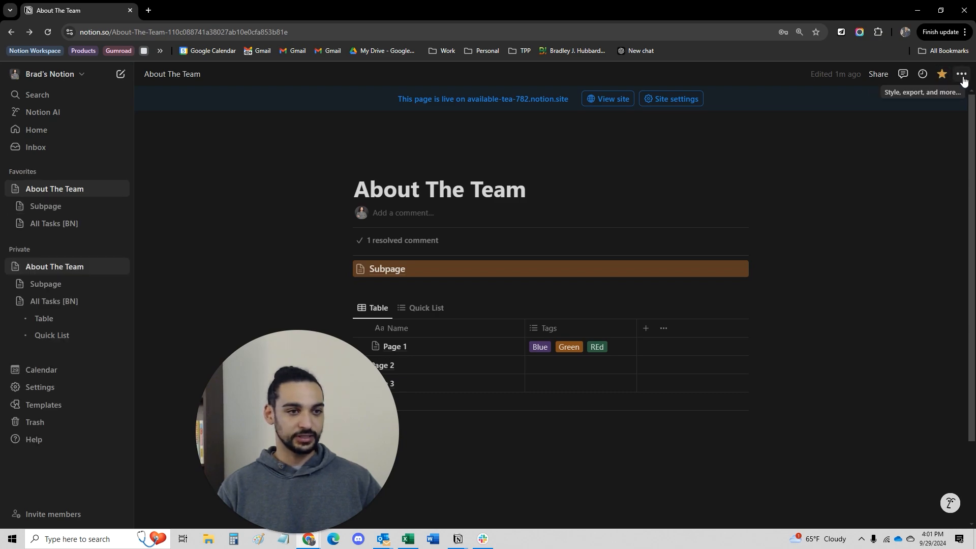
# Try the Serif font, set the page font to Mono, and turn small text on and back off.
pyautogui.click(962, 77)
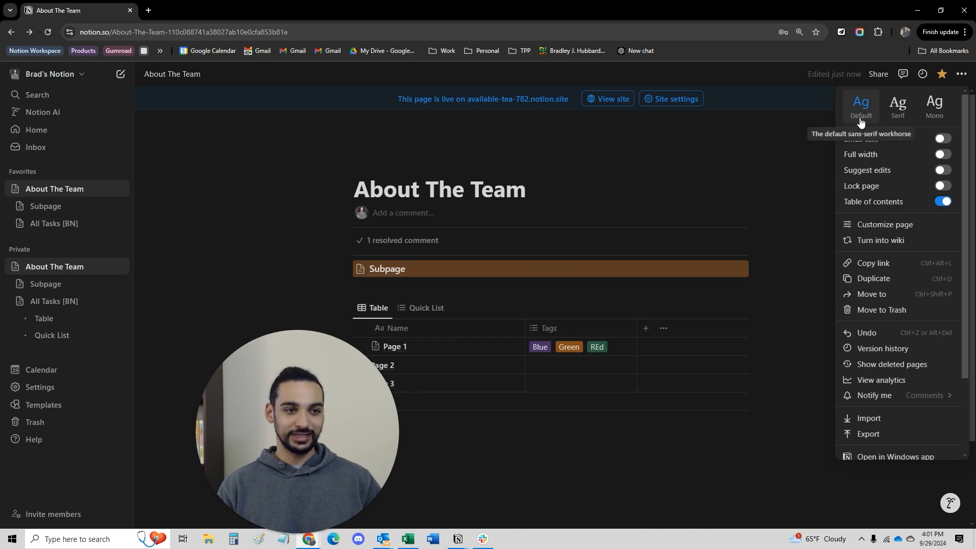
pyautogui.click(890, 120)
pyautogui.click(934, 112)
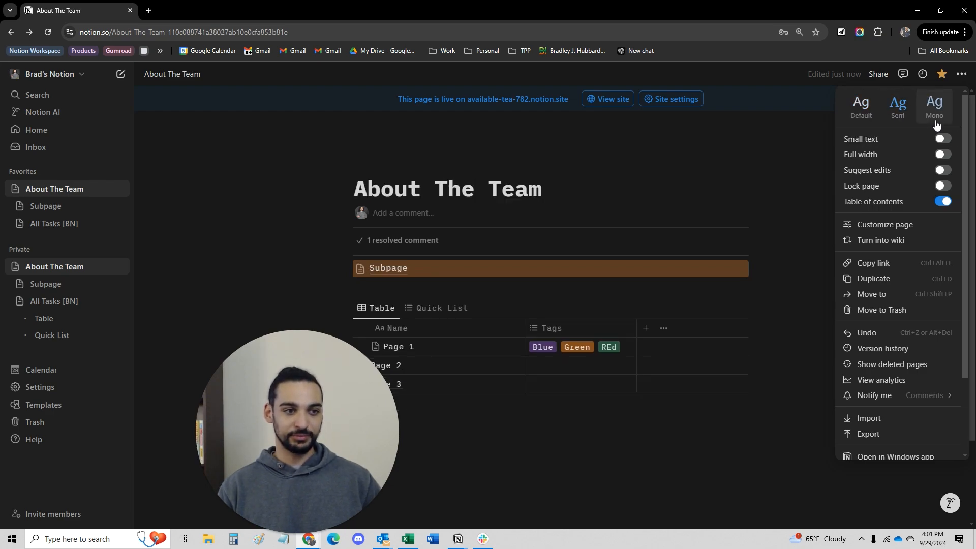
pyautogui.click(946, 139)
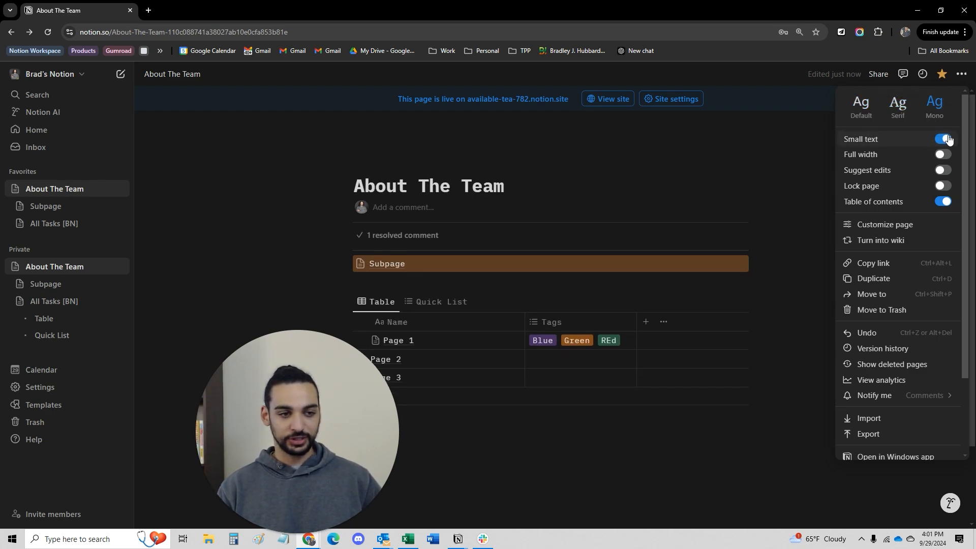
pyautogui.click(945, 139)
# Examine the remaining page options, including connections and the page view customization for discussions, backlinks and comments.
pyautogui.scroll(-3, 908, 326)
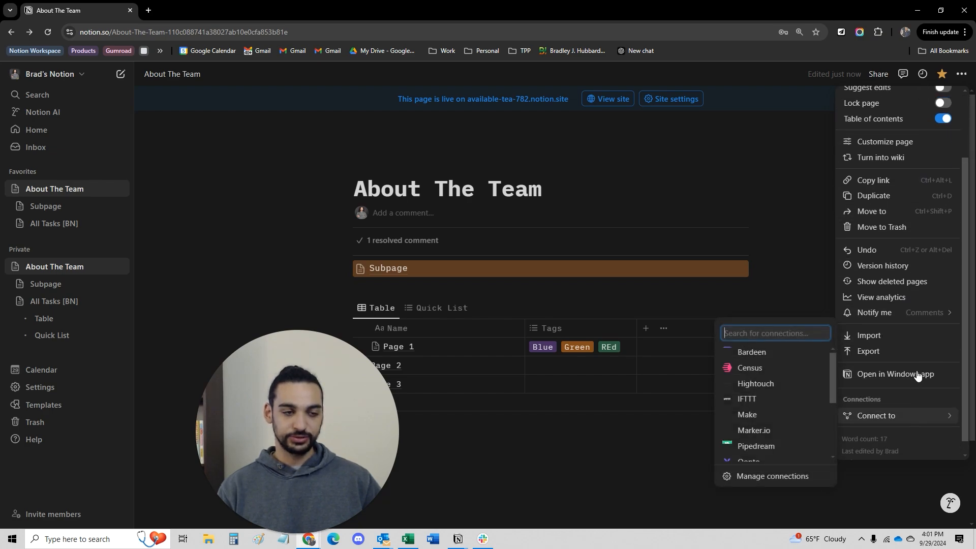
pyautogui.scroll(3, 915, 356)
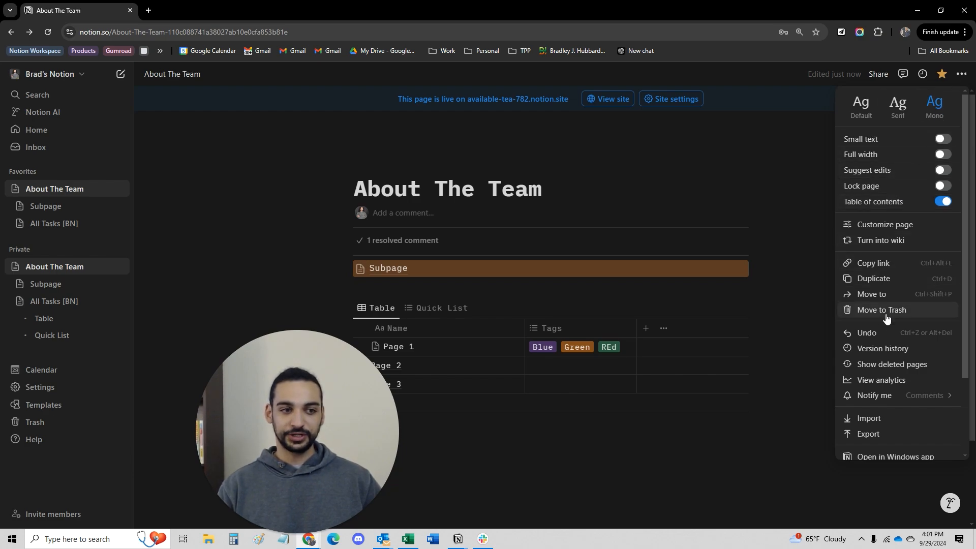
pyautogui.click(884, 224)
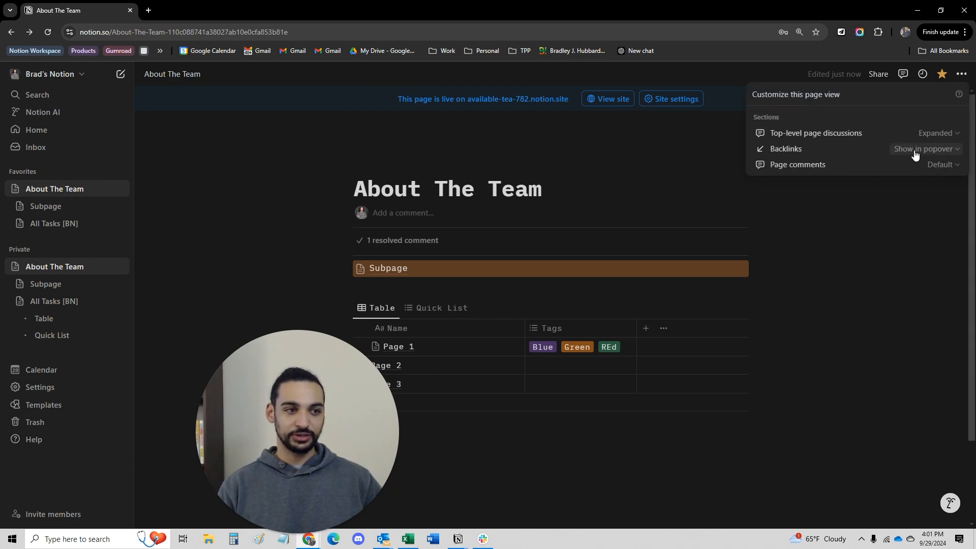
pyautogui.click(559, 186)
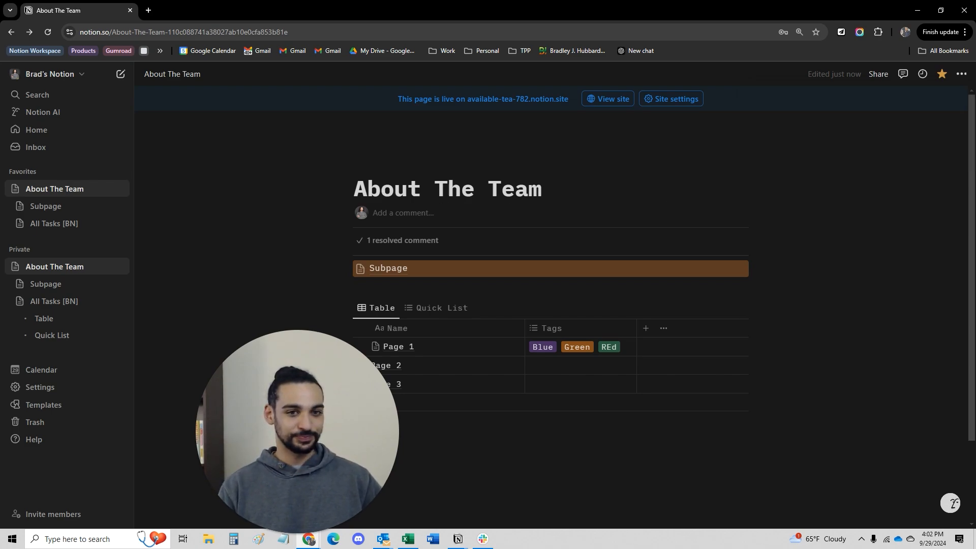
# Lock the About The Team page against editing.
pyautogui.click(960, 74)
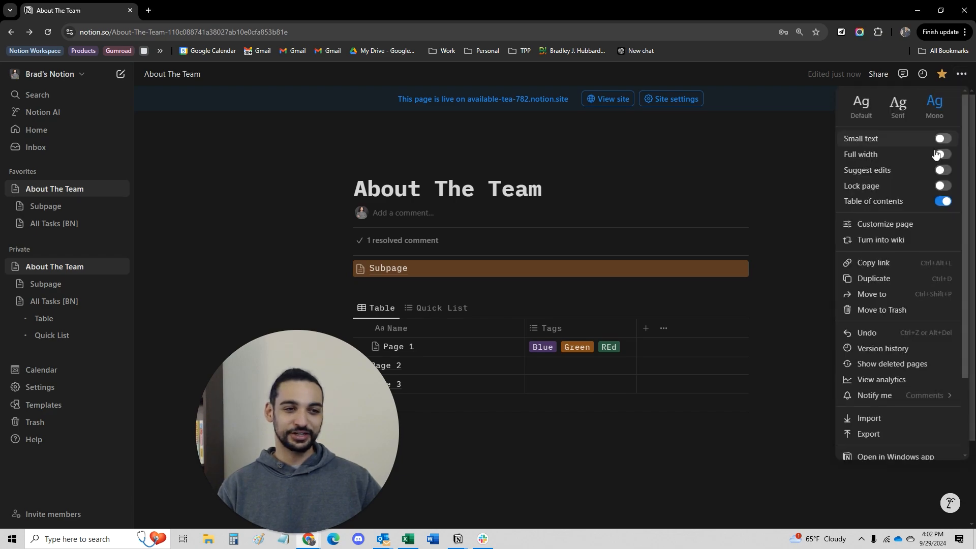
pyautogui.click(942, 170)
pyautogui.click(635, 183)
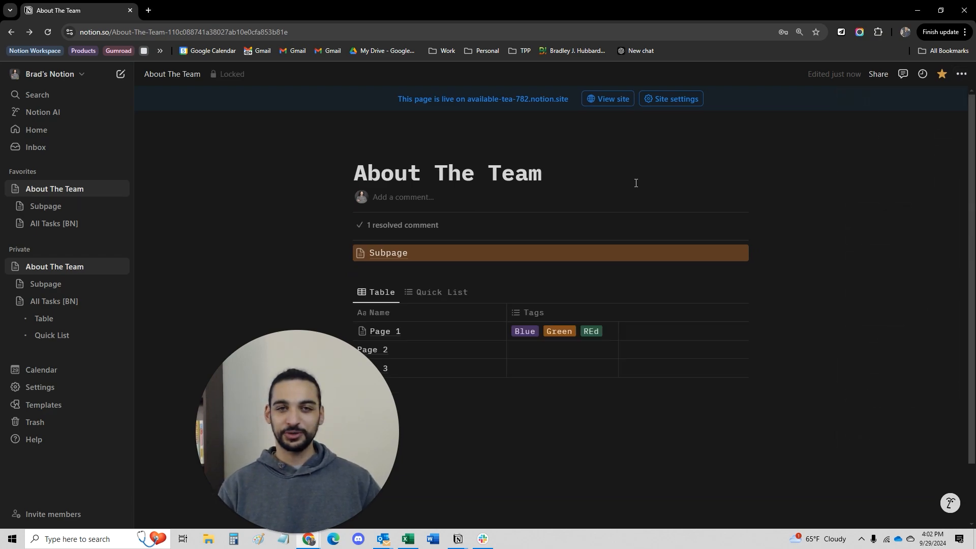
pyautogui.moveTo(460, 253)
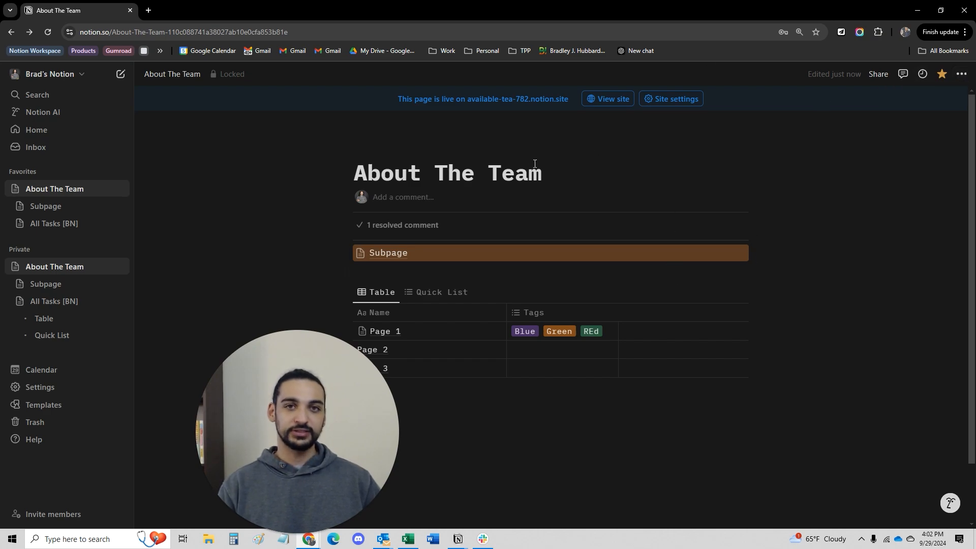
# Examine the workspace switcher with its account options and the workspace search.
pyautogui.click(68, 76)
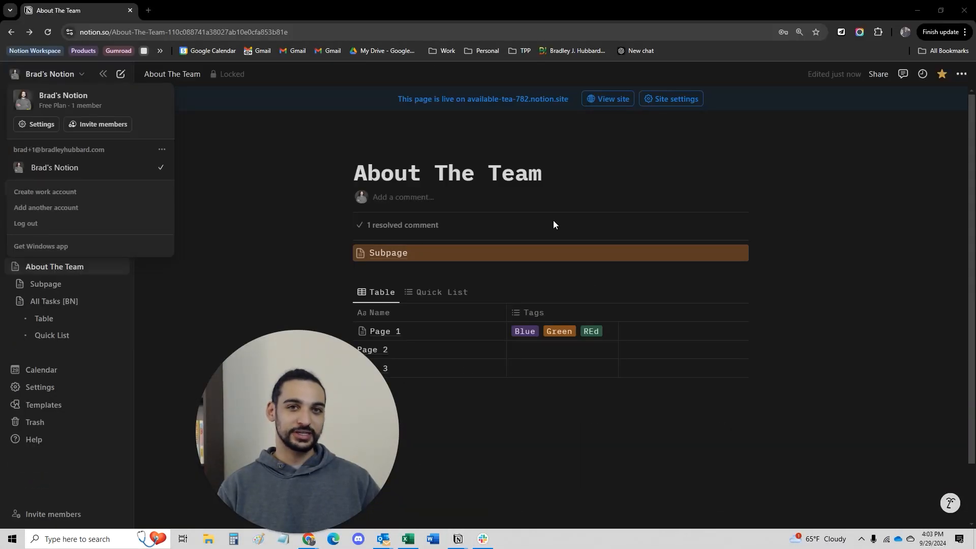
pyautogui.click(85, 169)
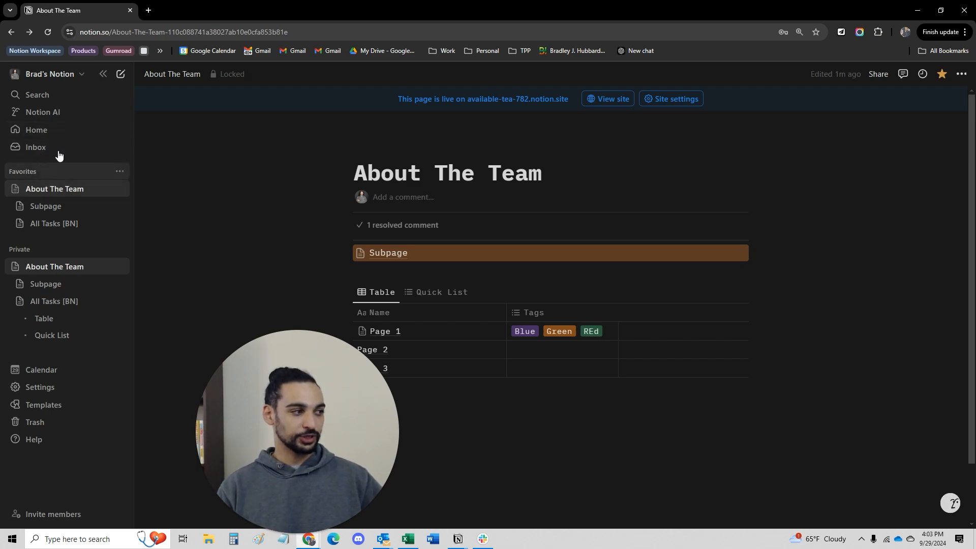
pyautogui.click(50, 77)
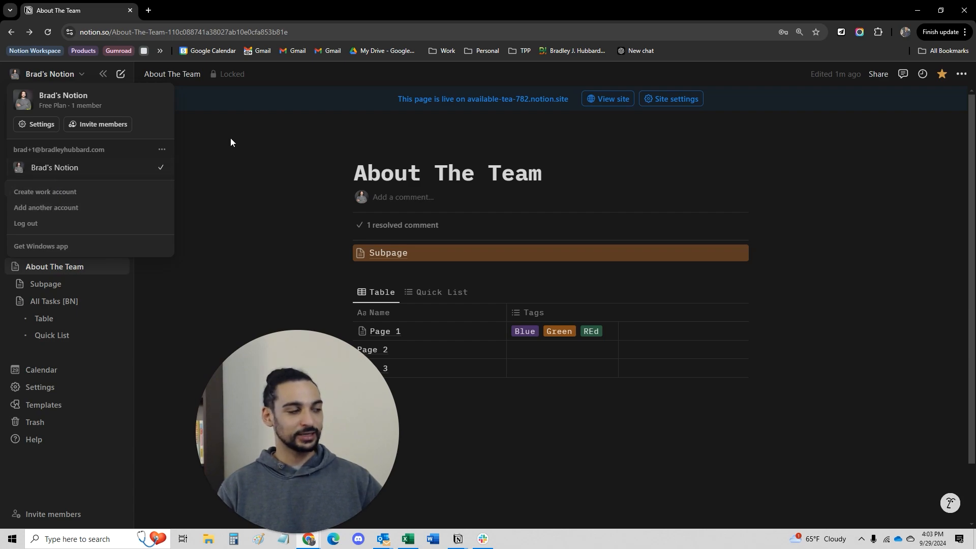
pyautogui.click(243, 153)
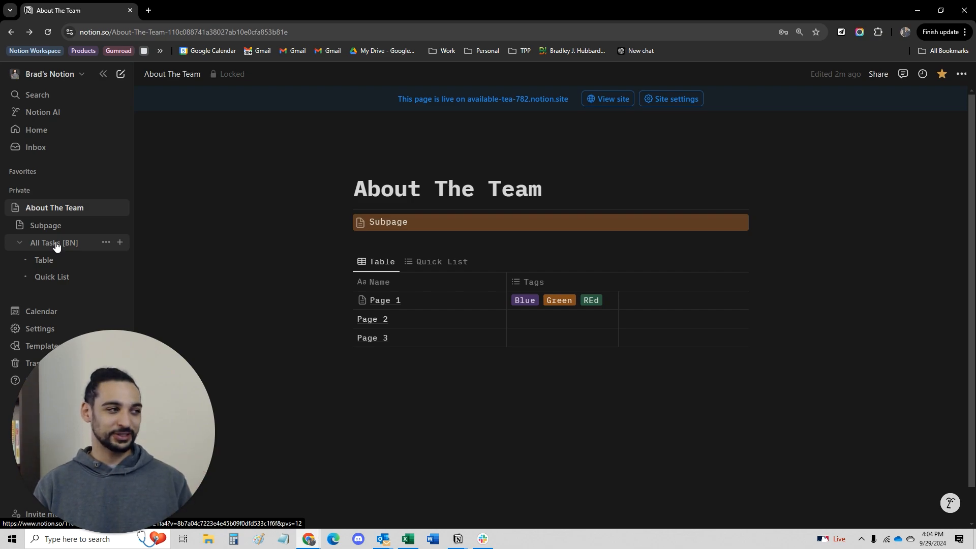
pyautogui.click(41, 99)
pyautogui.click(714, 229)
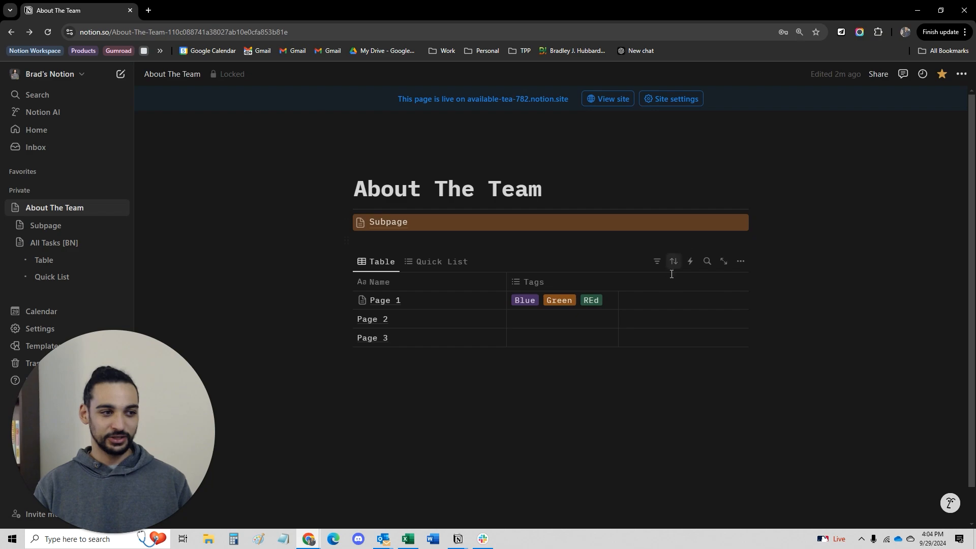
# Show the task table's own search field, then search the whole workspace for "subpage" and open the Subpage page.
pyautogui.click(708, 262)
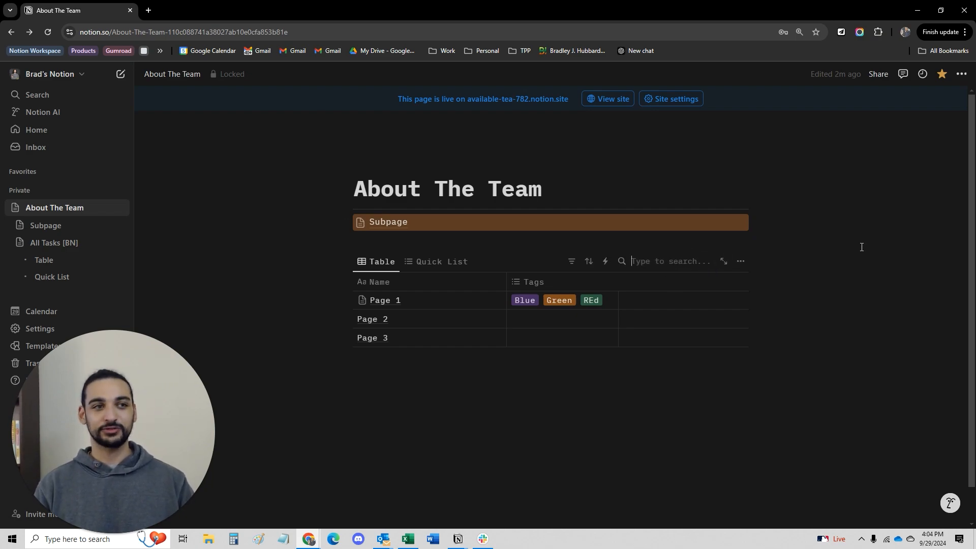
pyautogui.click(51, 95)
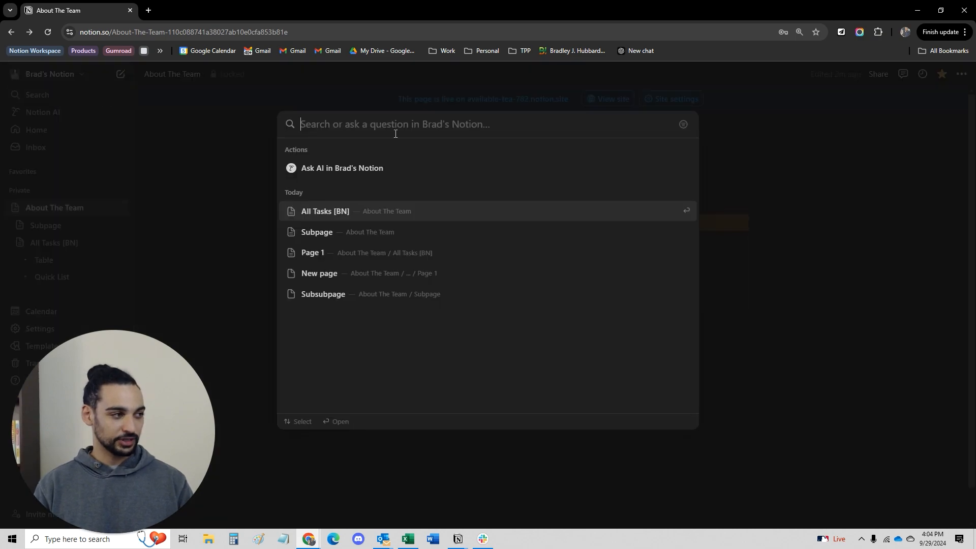
pyautogui.write('subpage')
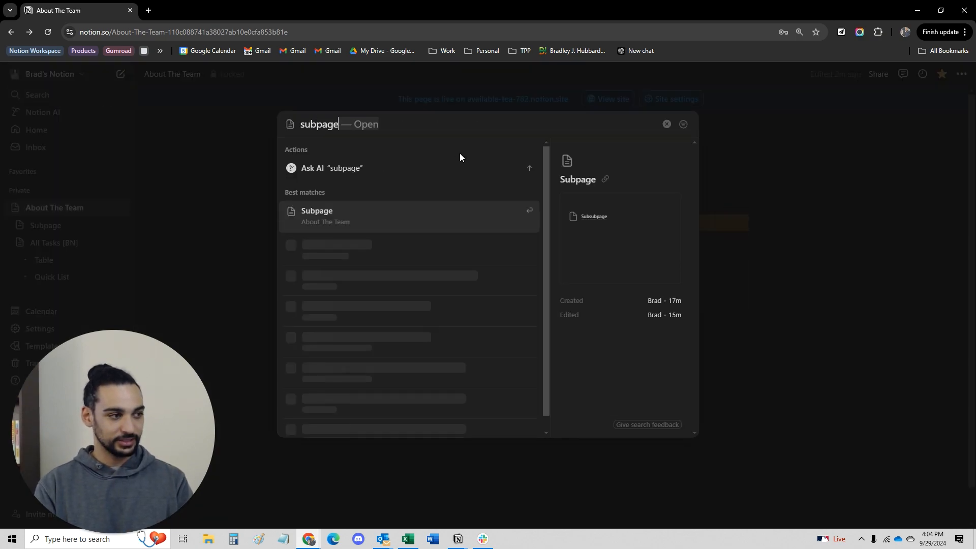
pyautogui.press('Return')
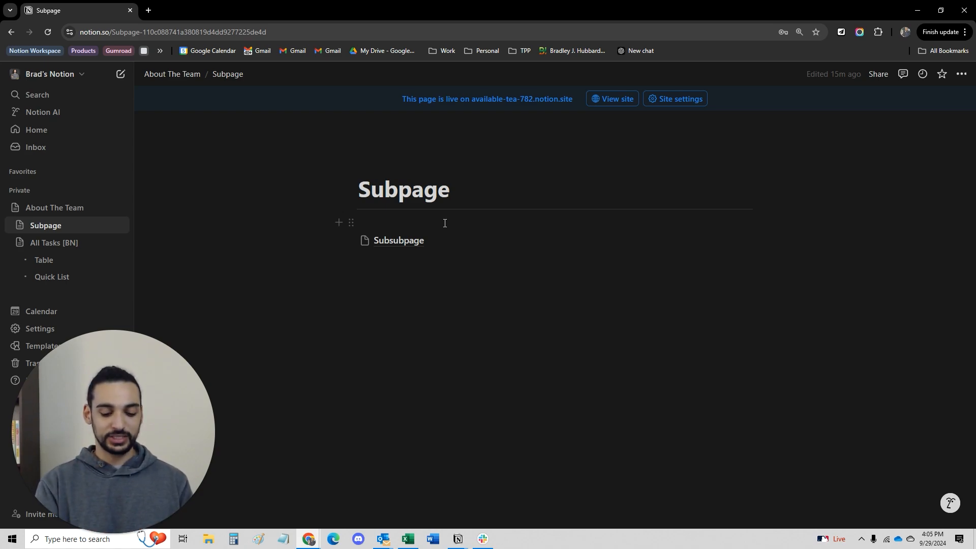
# Bring up the workspace search over the Subpage page several times to view the "subpage" matches, dismissing it each time.
pyautogui.hotkey('ctrl', 'k')
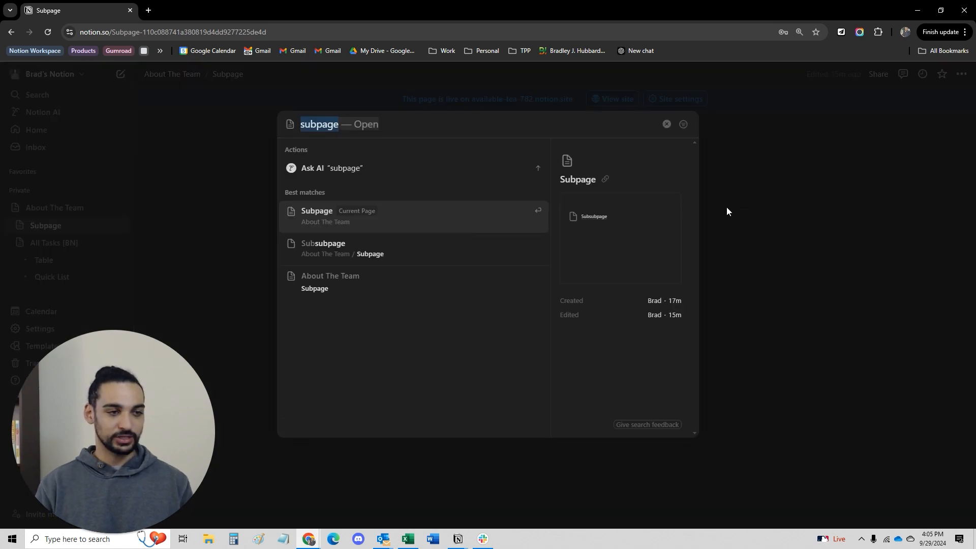
pyautogui.click(727, 210)
pyautogui.hotkey('ctrl', 'k')
pyautogui.click(727, 210)
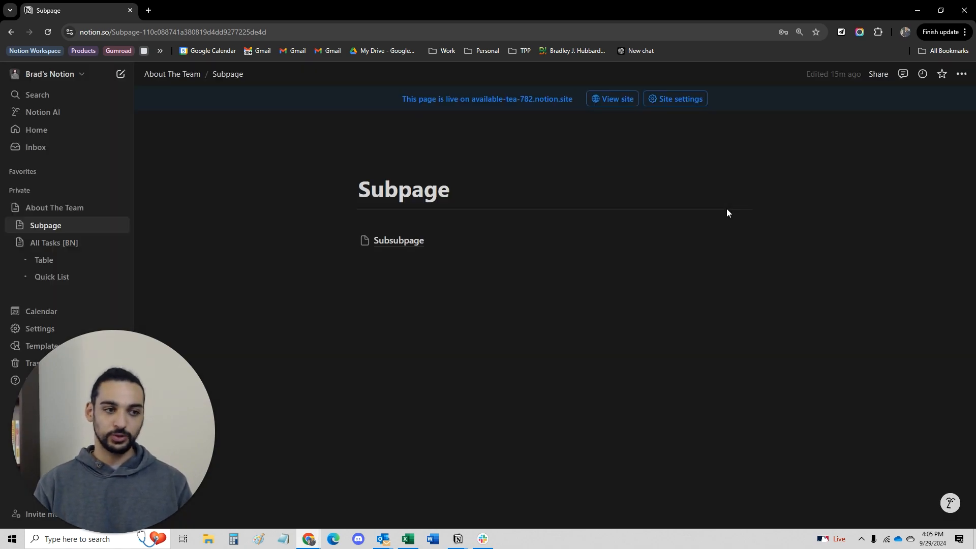
pyautogui.hotkey('ctrl', 'k')
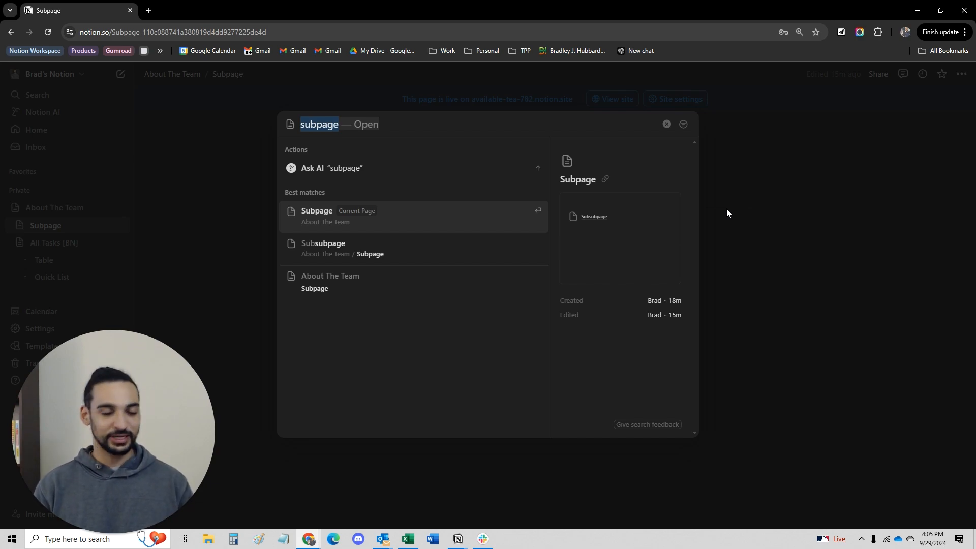
pyautogui.press('Right')
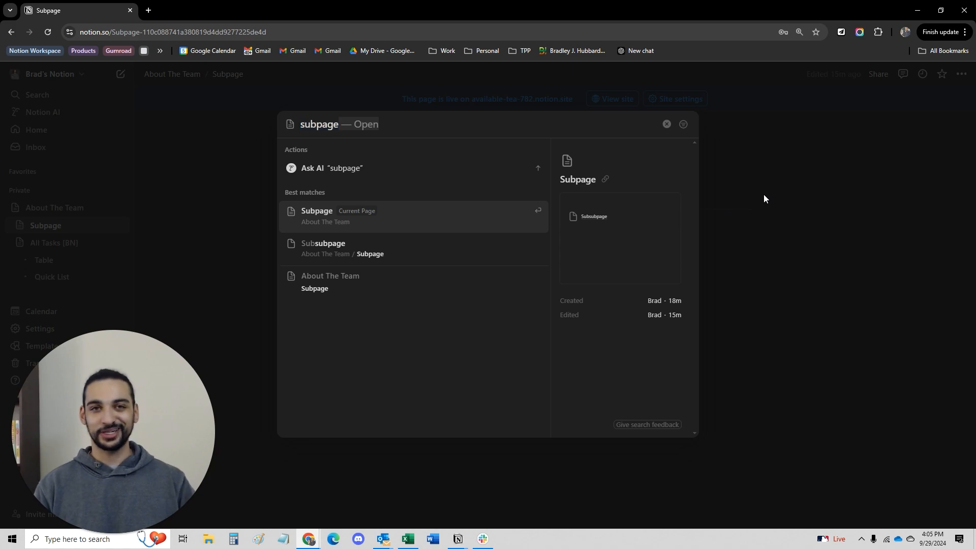
pyautogui.press('Escape')
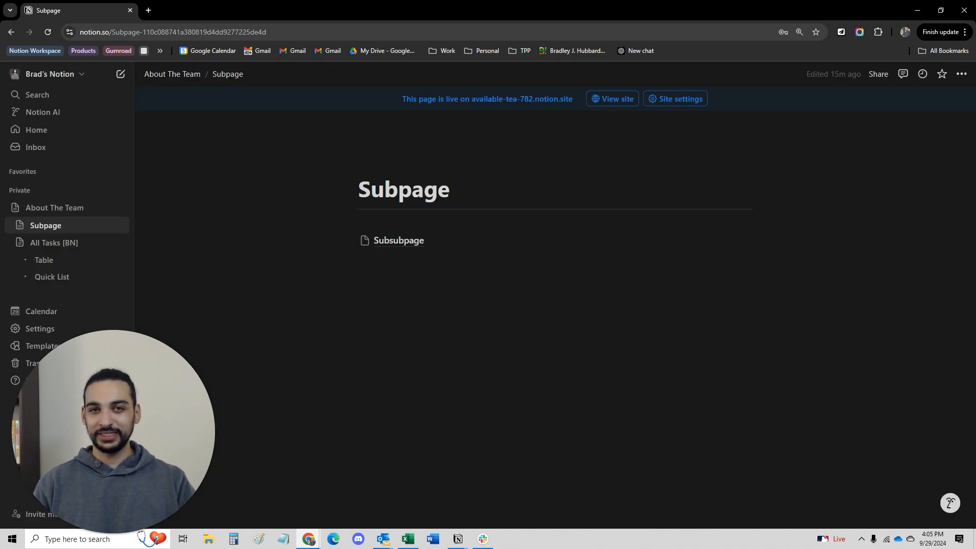